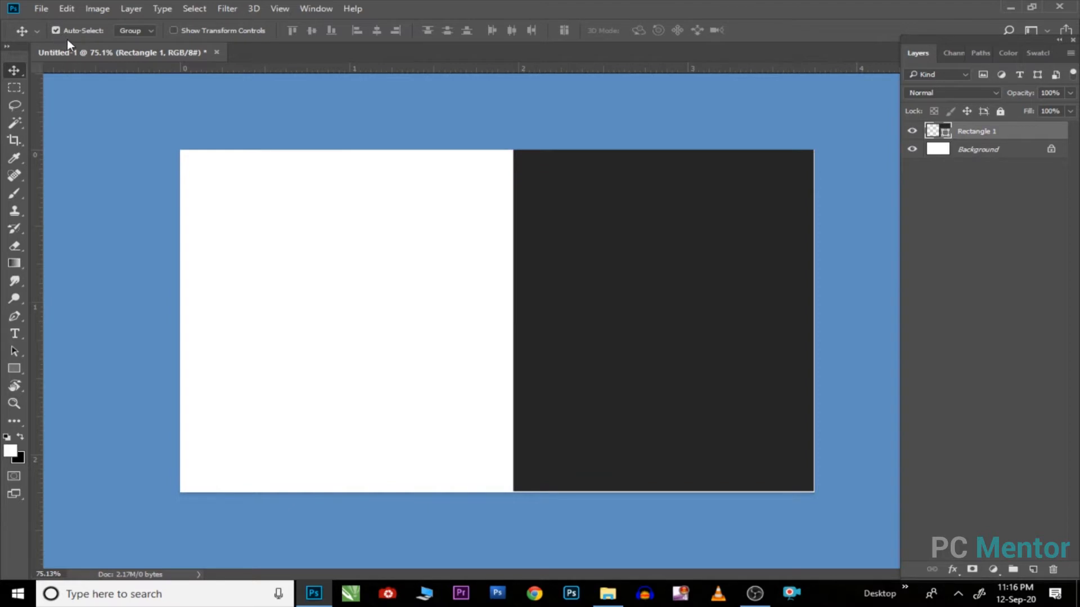
Step: Nudge the dark rectangle slightly right and down, trying a resize but keeping its original size
key(Right)
key(Right)
key(Down)
key(Down)
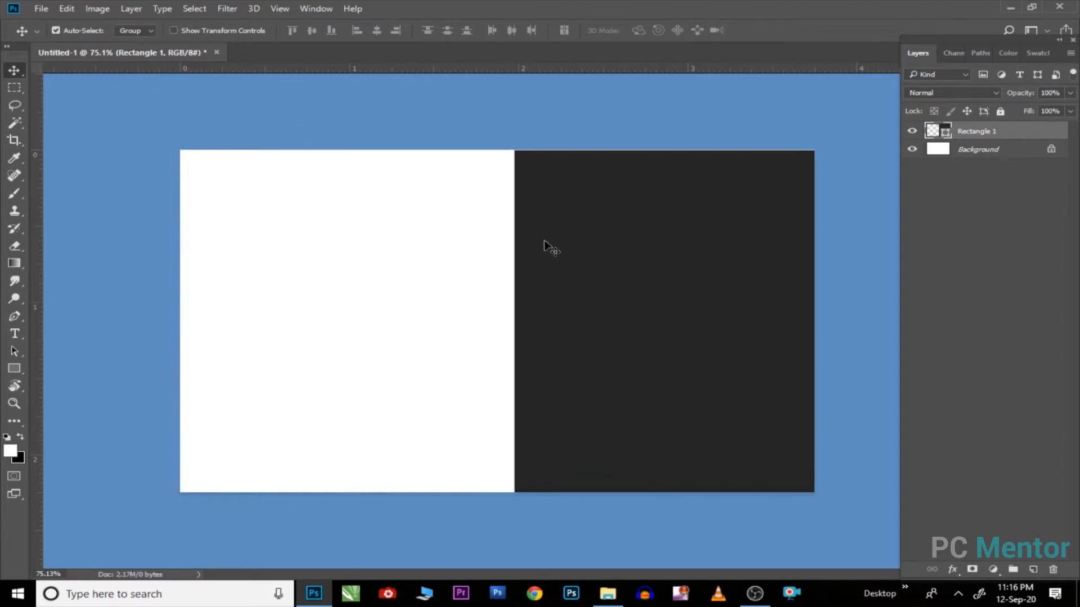
key(ctrl+t)
drag(814, 493, 818, 495)
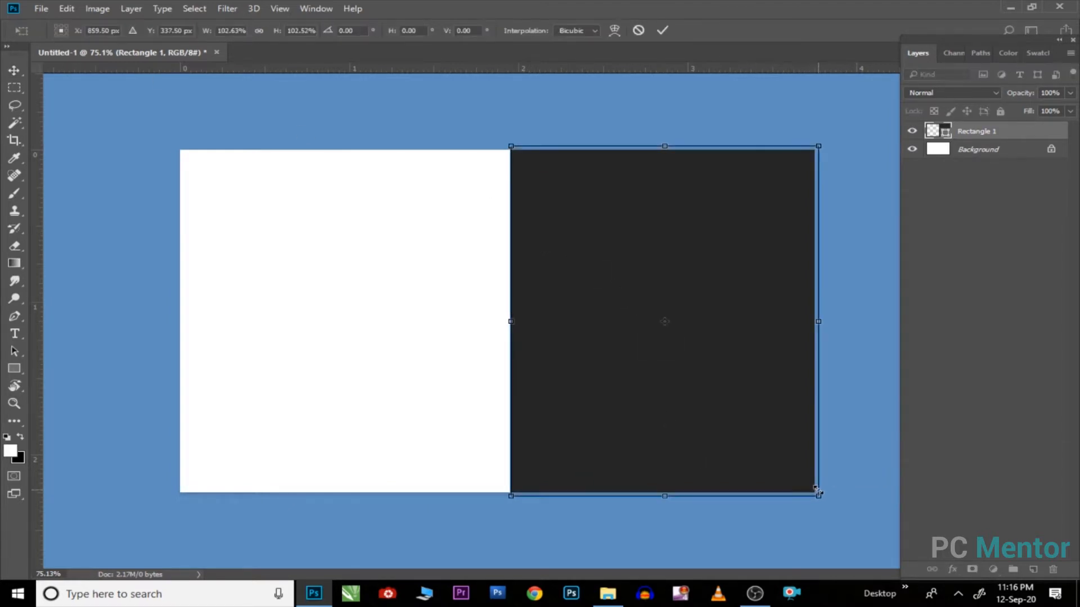
key(Escape)
Step: Open FOOD IMAGE, copy the salad photo into the card document, and close the source file
click(41, 12)
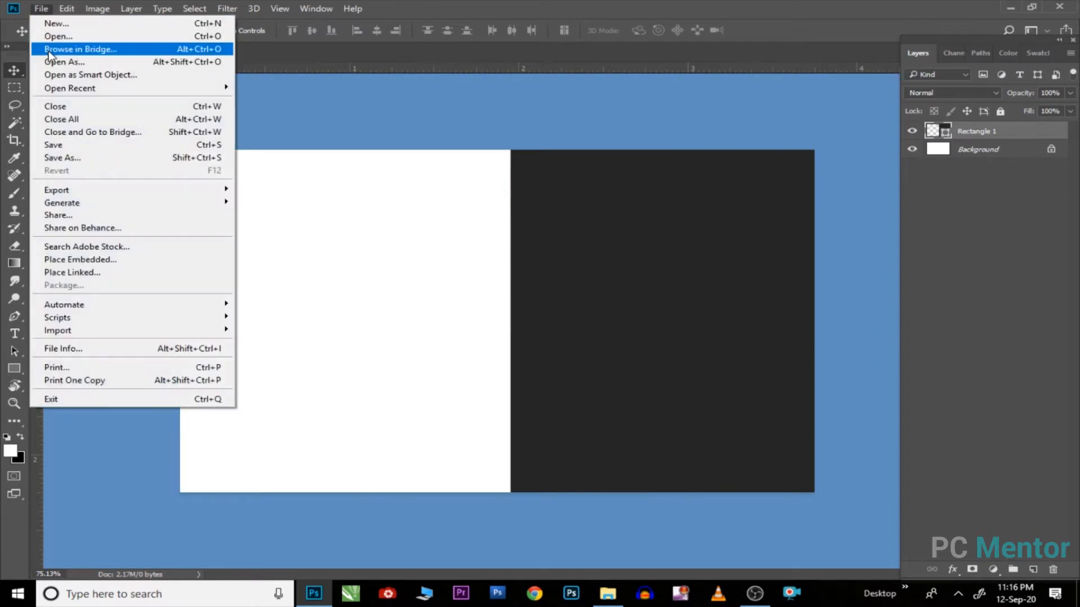
click(62, 45)
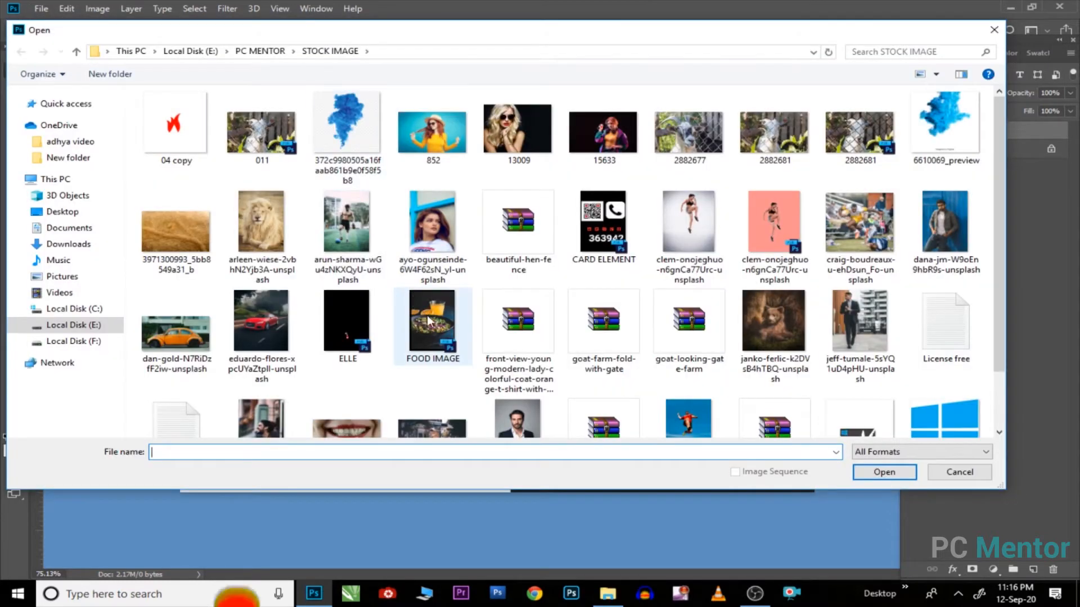
double_click(427, 316)
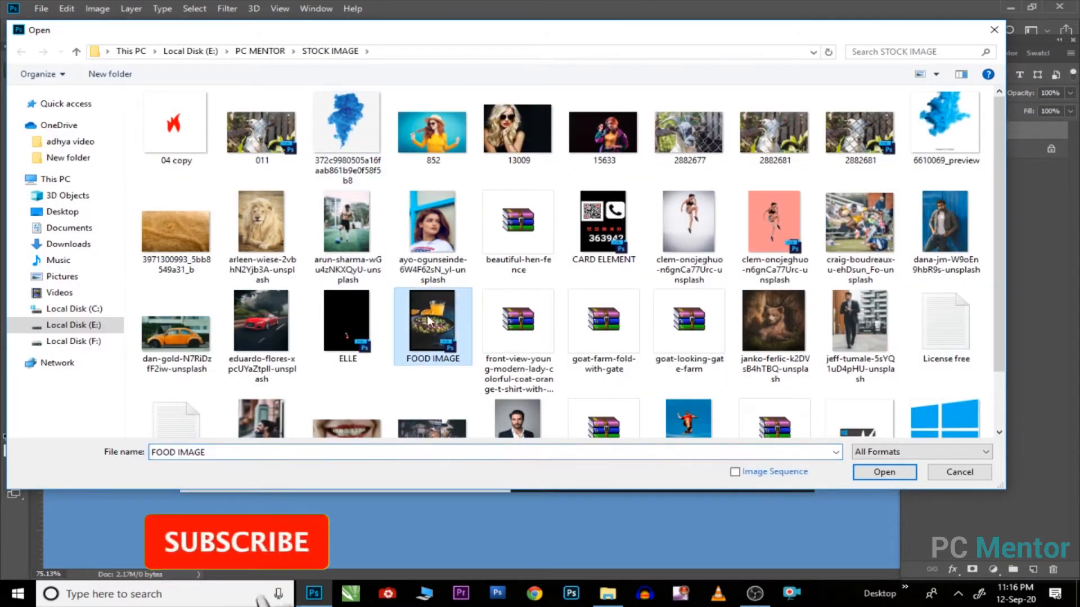
drag(528, 343, 425, 365)
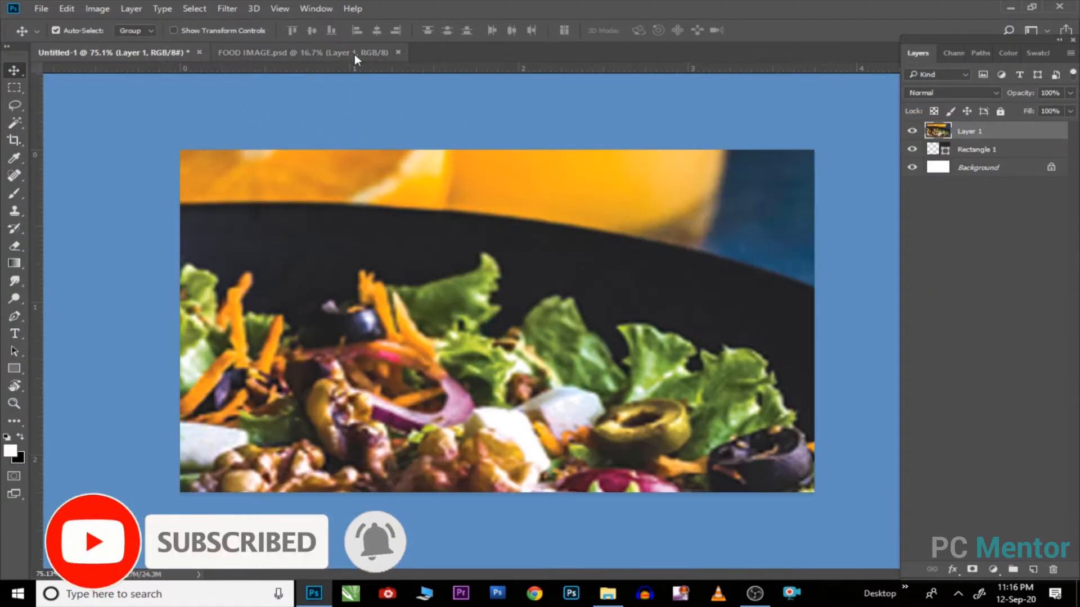
click(354, 53)
click(398, 52)
Step: Scale and move the food photo to fill the card's left half
key(ctrl+minus)
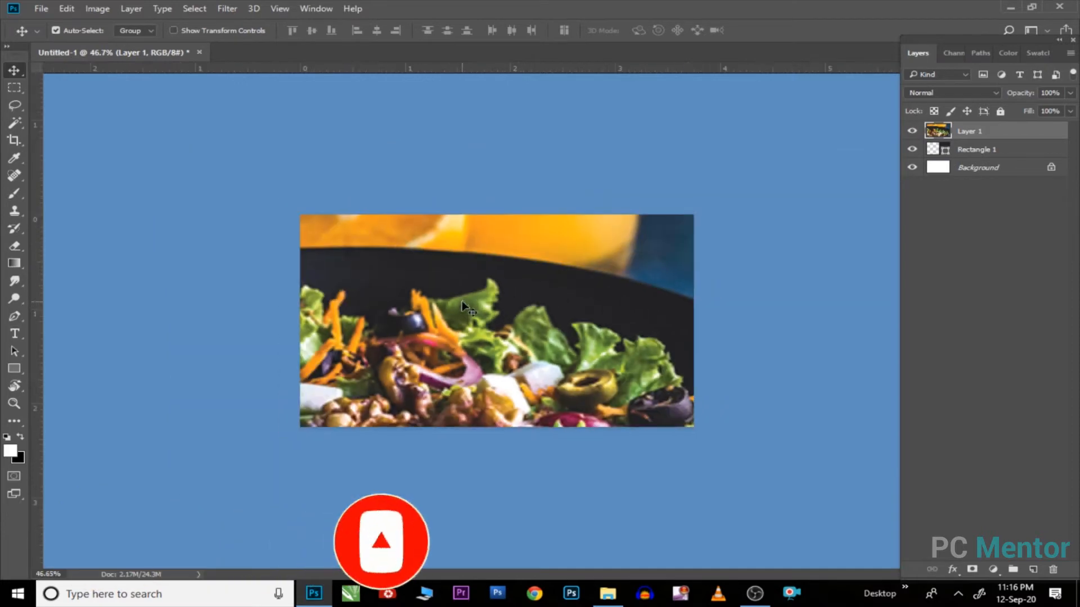
key(ctrl+t)
key(ctrl+0)
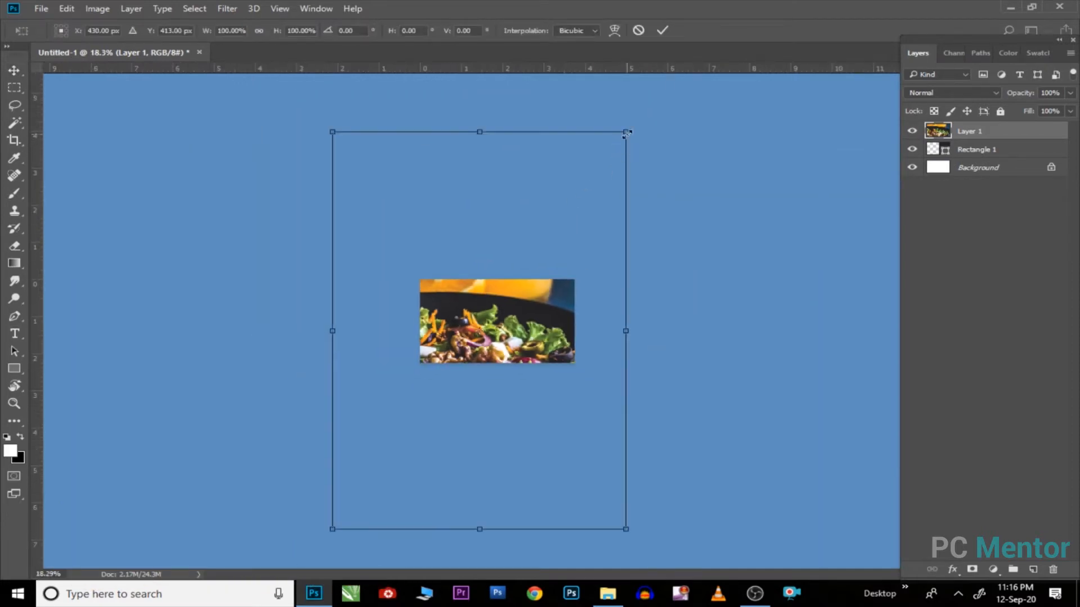
drag(627, 134, 532, 260)
scroll(517, 289, up, 5)
mouse_move(499, 331)
mouse_down()
mouse_move(477, 312)
mouse_move(483, 326)
mouse_up()
drag(529, 215, 519, 233)
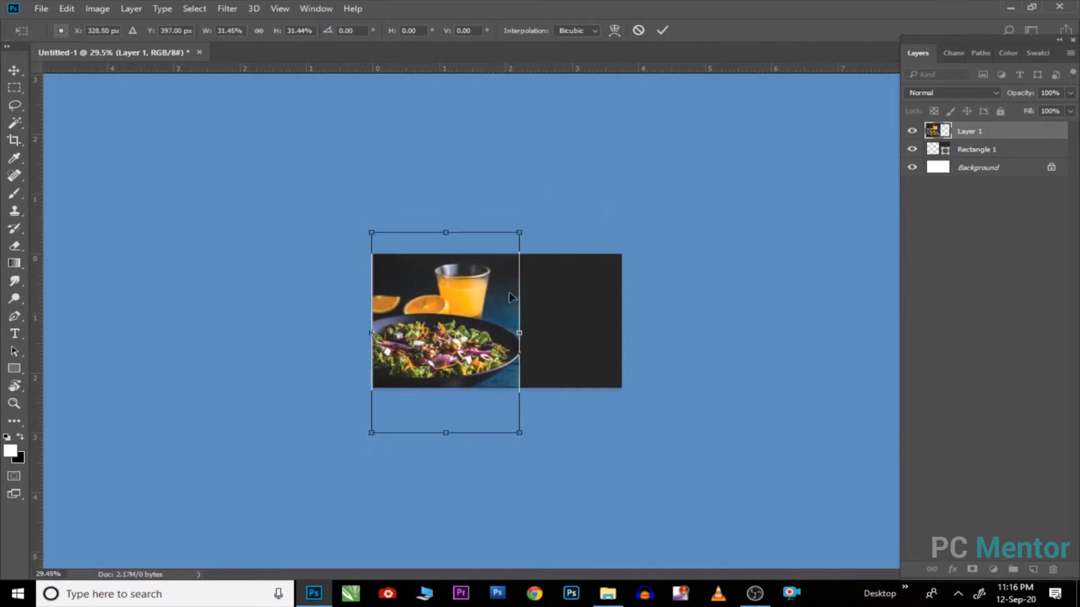
key(Return)
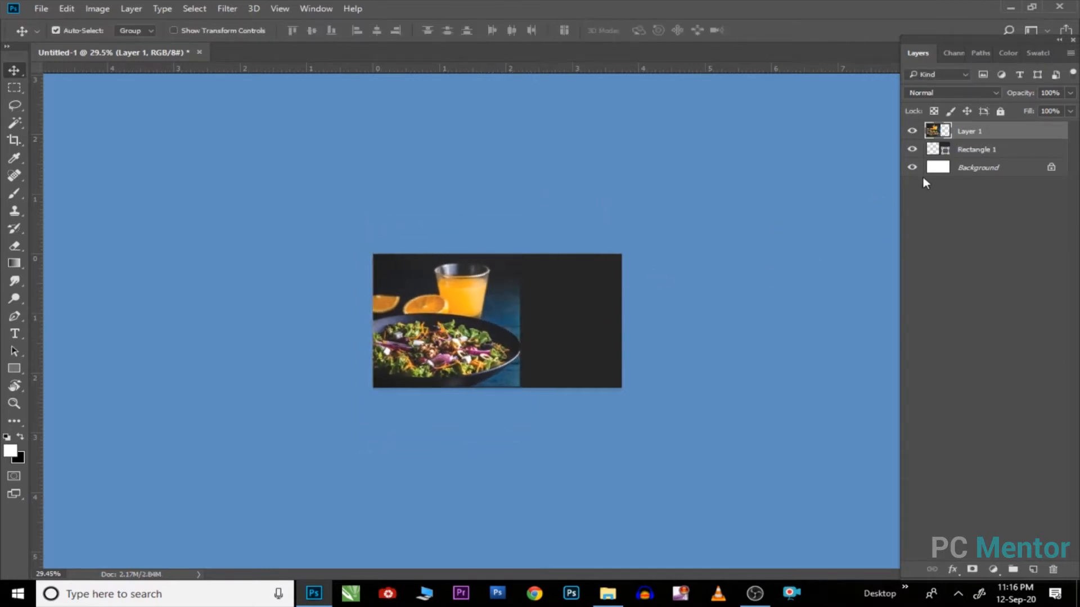
Step: Put the photo layer beneath Rectangle 1 and refine its size and left-edge alignment
drag(1004, 135, 1018, 161)
scroll(588, 292, up, 4)
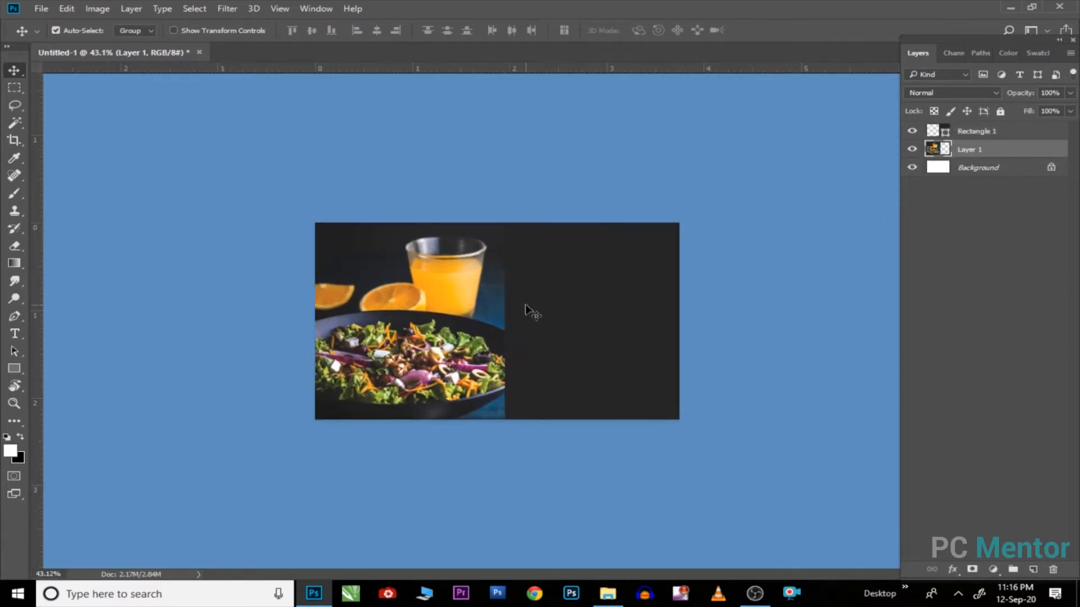
drag(467, 331, 466, 323)
key(ctrl+t)
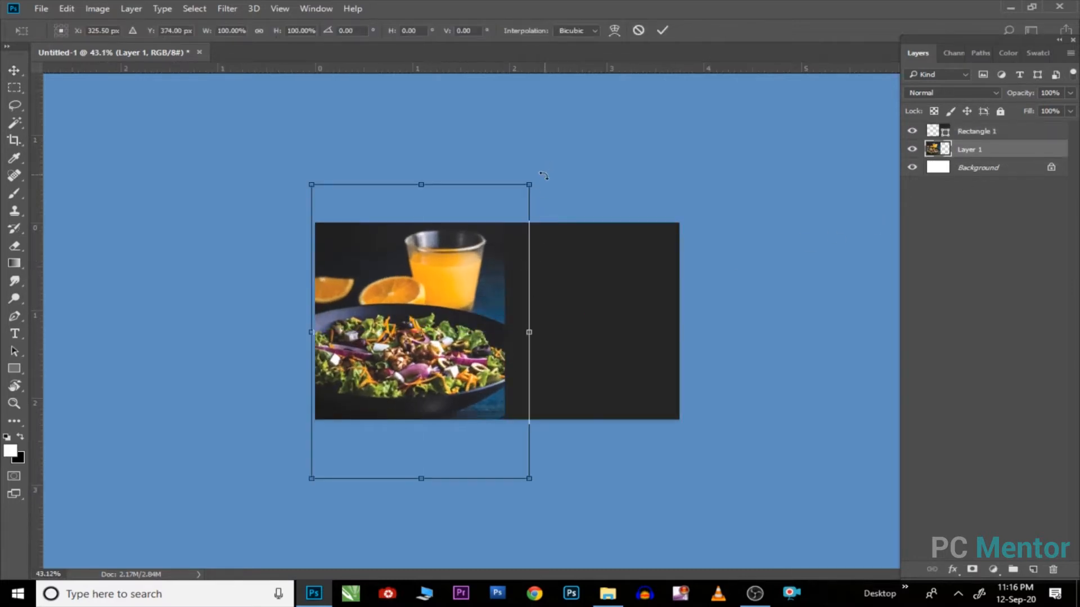
drag(530, 184, 519, 198)
drag(485, 239, 477, 238)
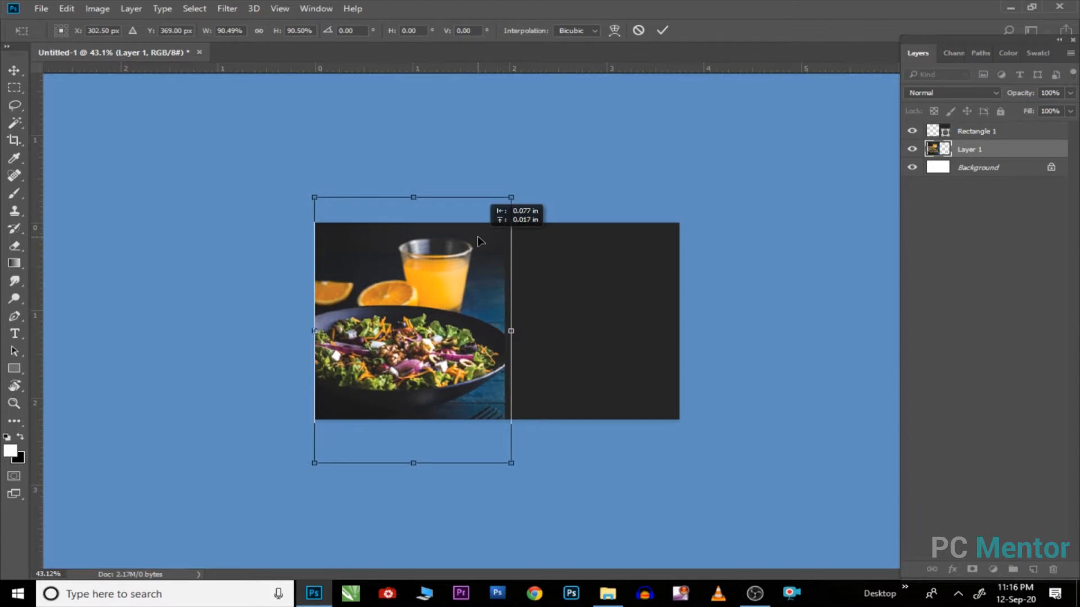
key(Return)
scroll(450, 304, up, 1)
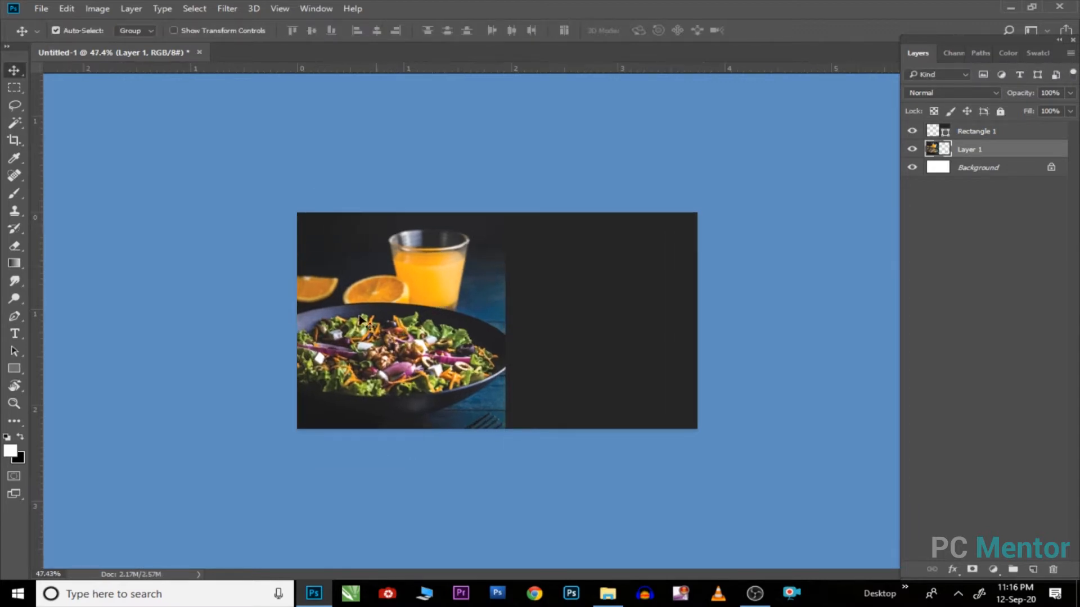
click(10, 371)
click(49, 371)
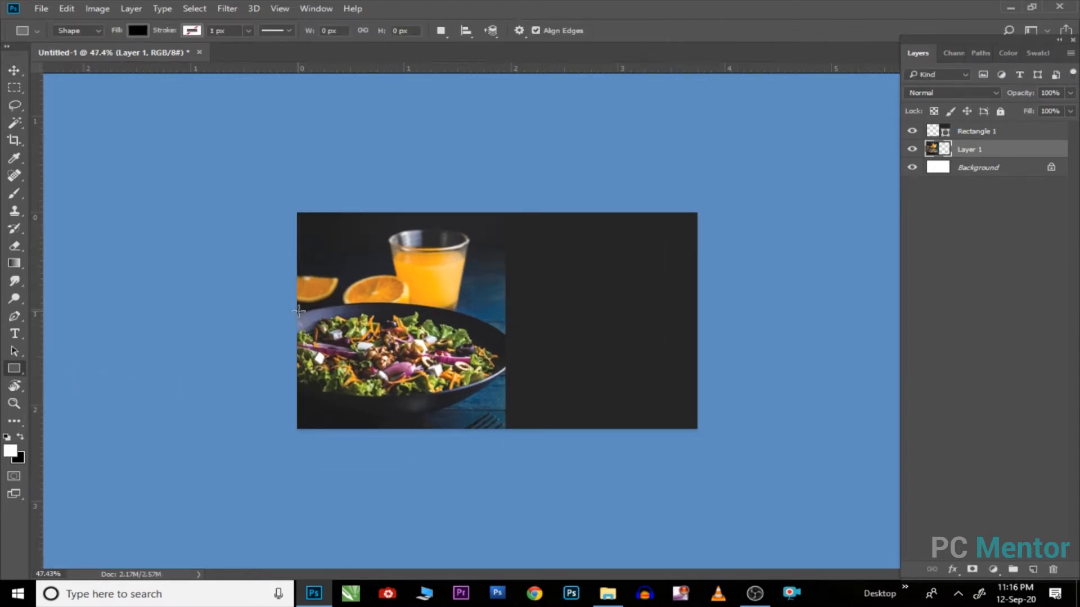
Step: Draw a rectangle band across the salad and fill it red
drag(298, 311, 505, 381)
click(766, 172)
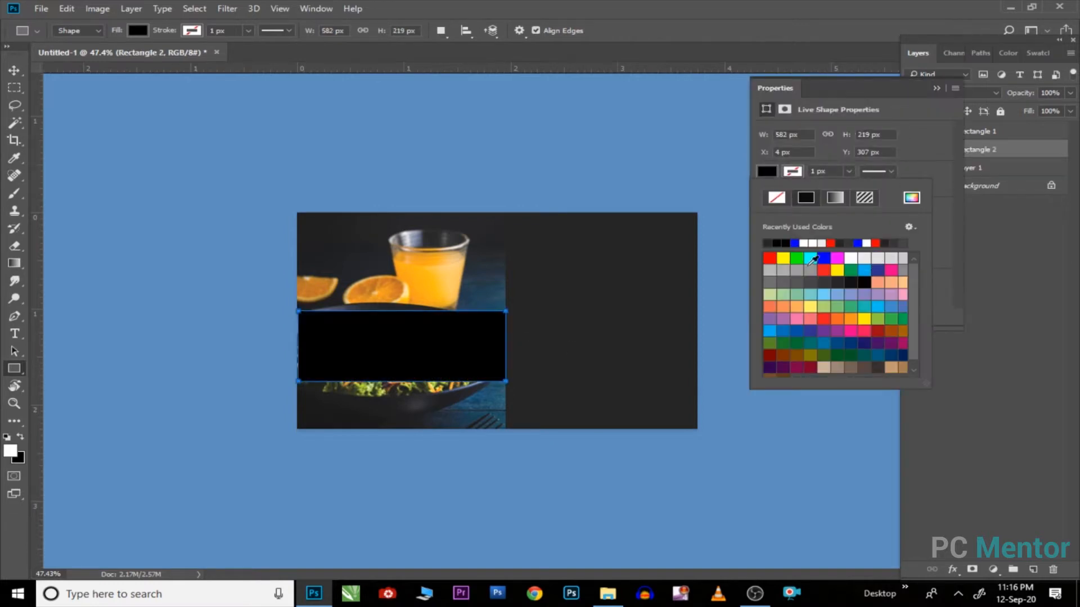
click(771, 257)
double_click(937, 90)
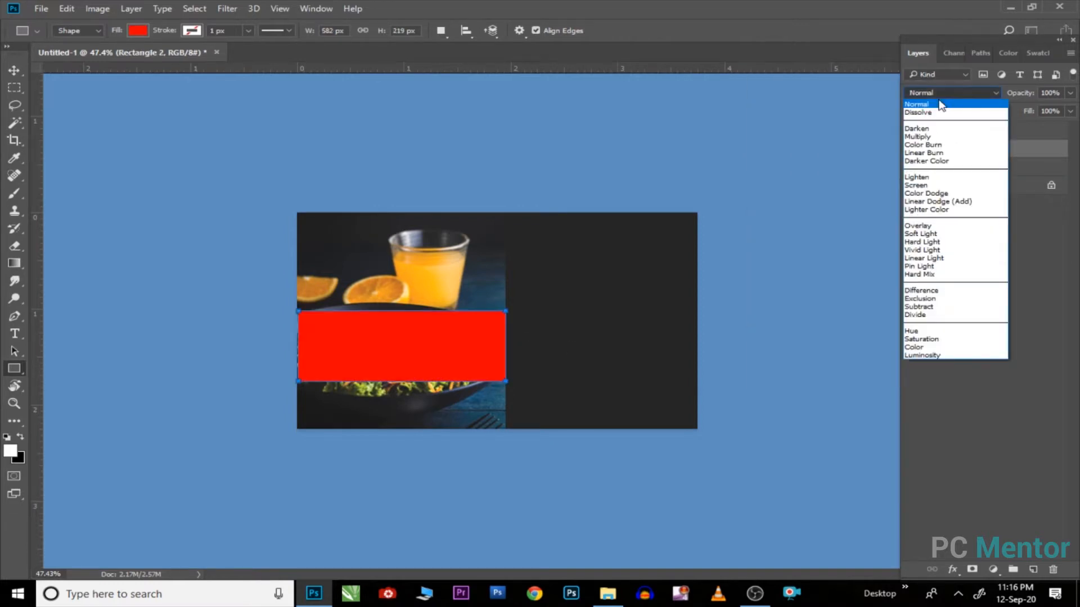
click(986, 93)
click(987, 92)
click(1065, 236)
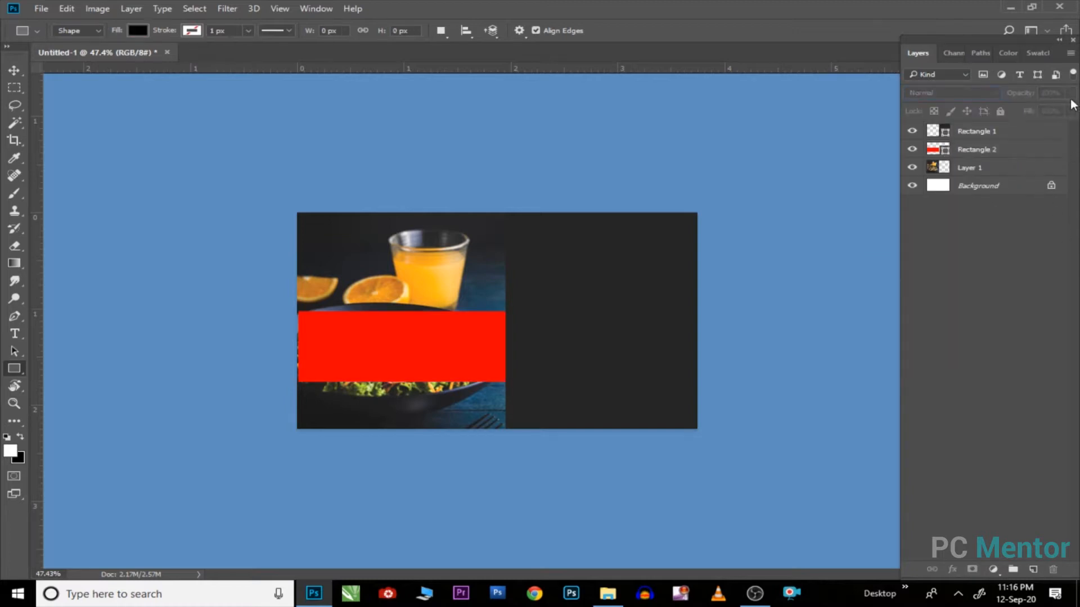
Step: Lower the red rectangle's opacity to 54%
key(v)
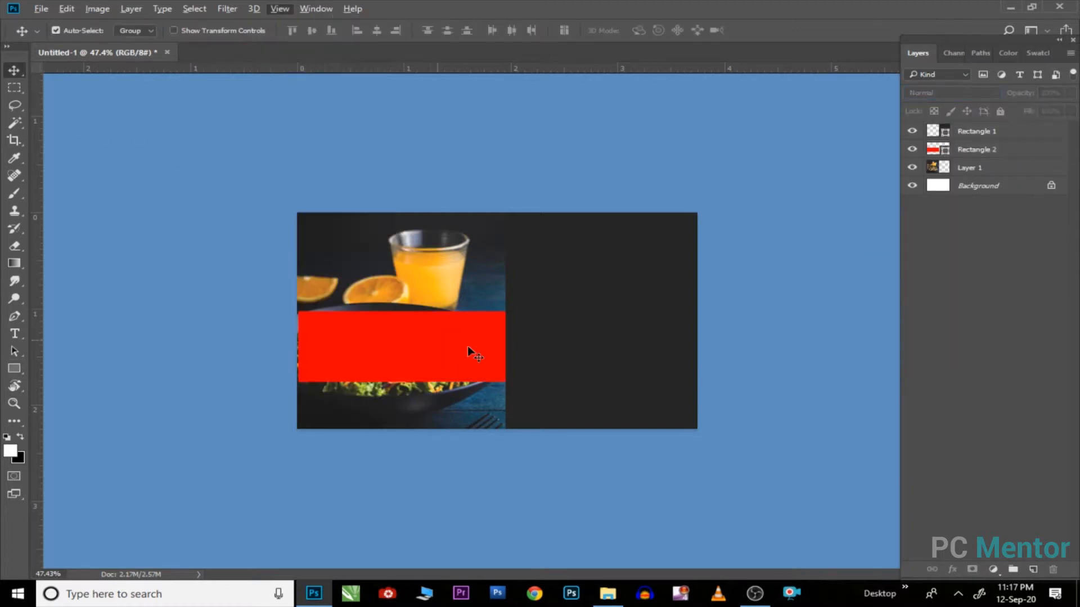
click(467, 346)
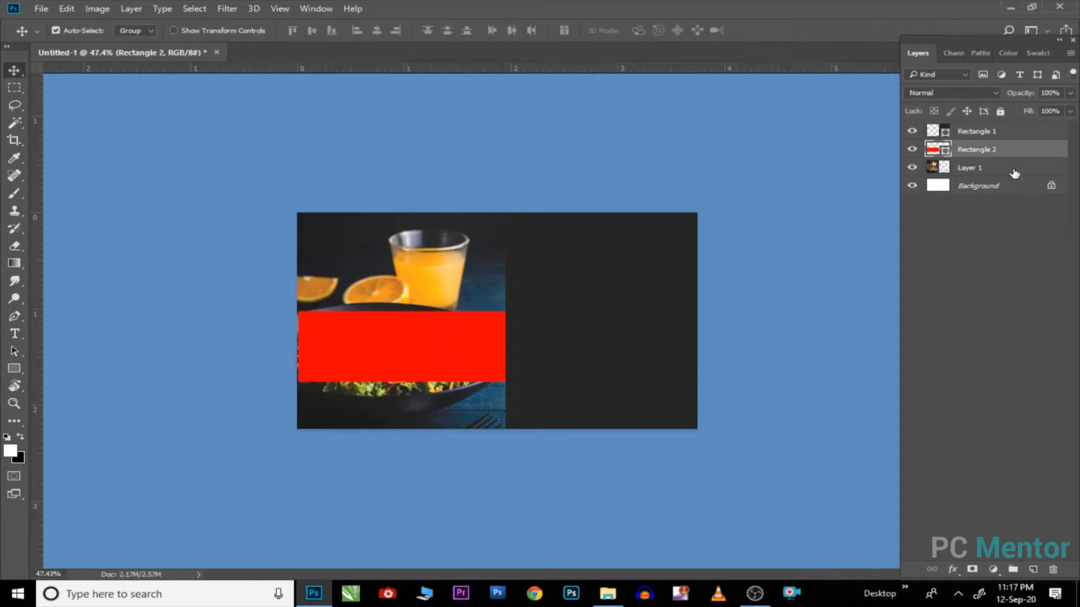
click(1070, 94)
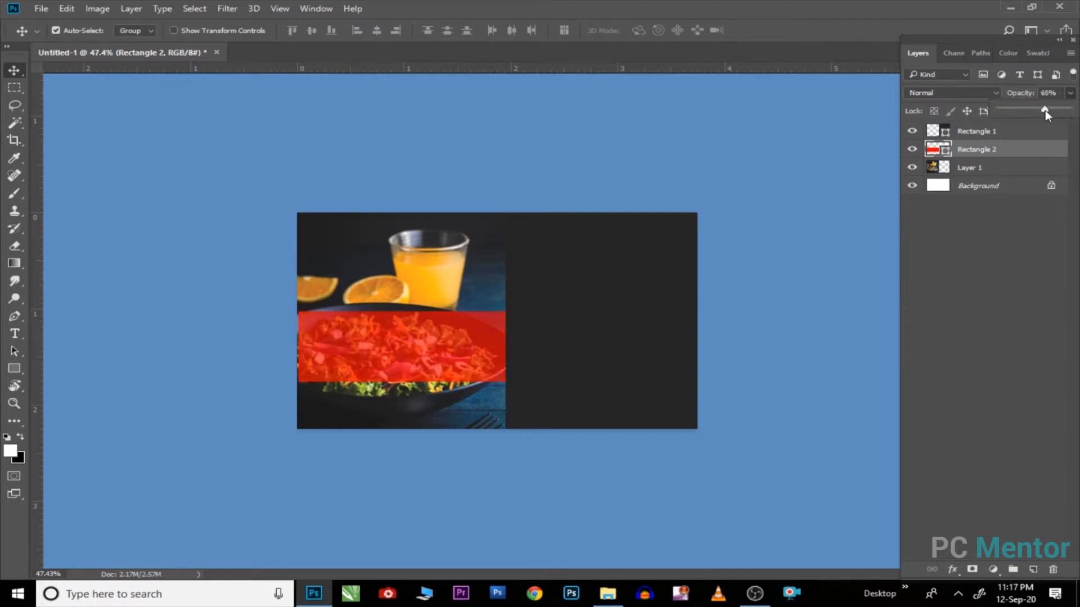
drag(1045, 110, 1039, 114)
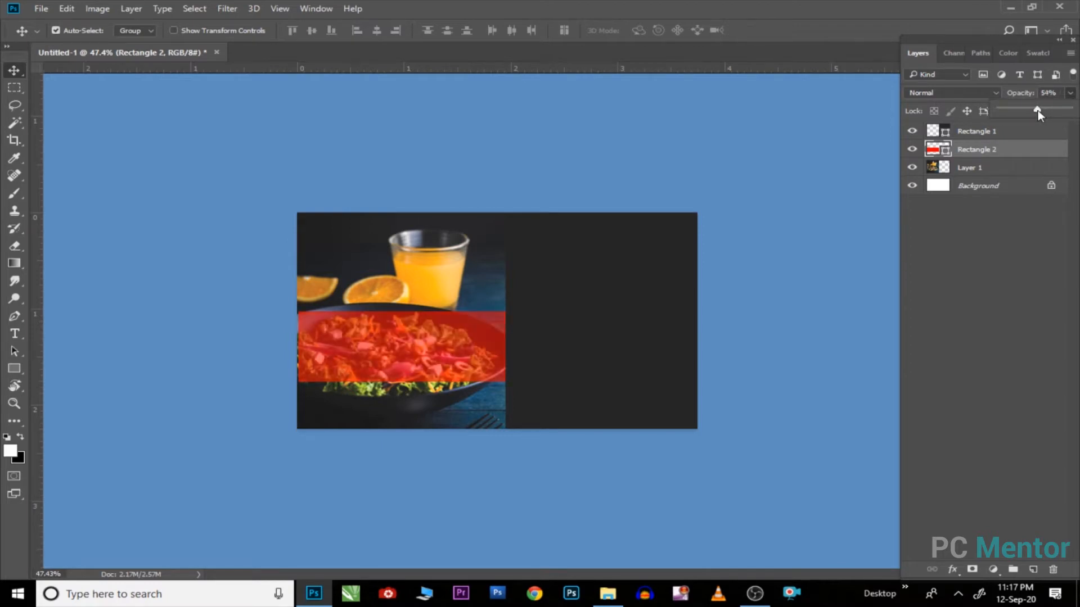
click(424, 339)
right_click(14, 368)
click(68, 368)
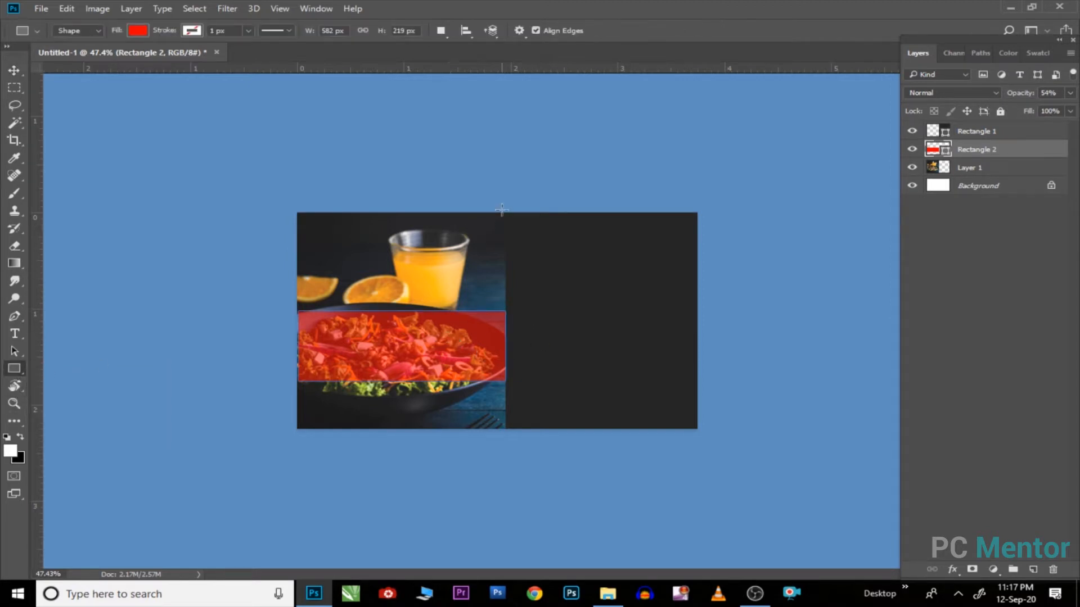
Step: Draw a thin white vertical strip, Rectangle 3, between the photo and the dark panel
drag(501, 211, 508, 428)
click(767, 172)
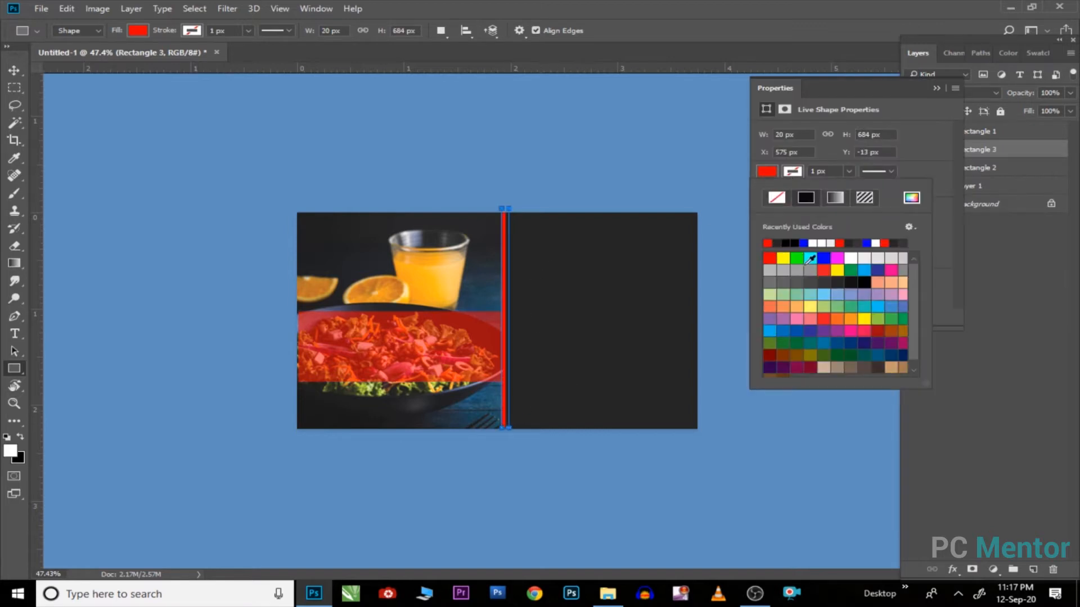
click(855, 259)
click(937, 87)
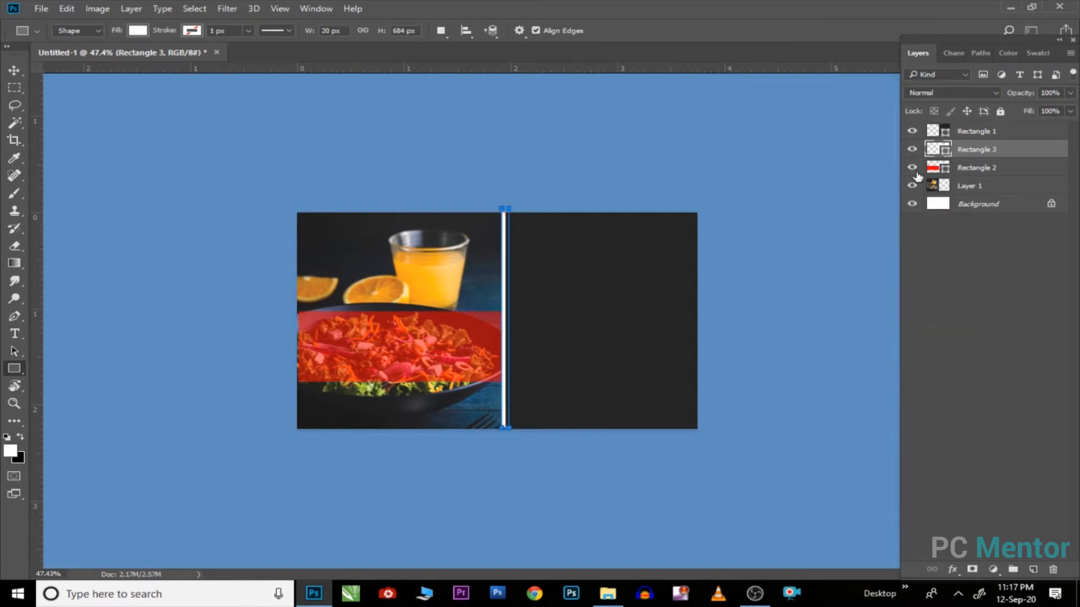
click(15, 74)
scroll(537, 279, up, 3)
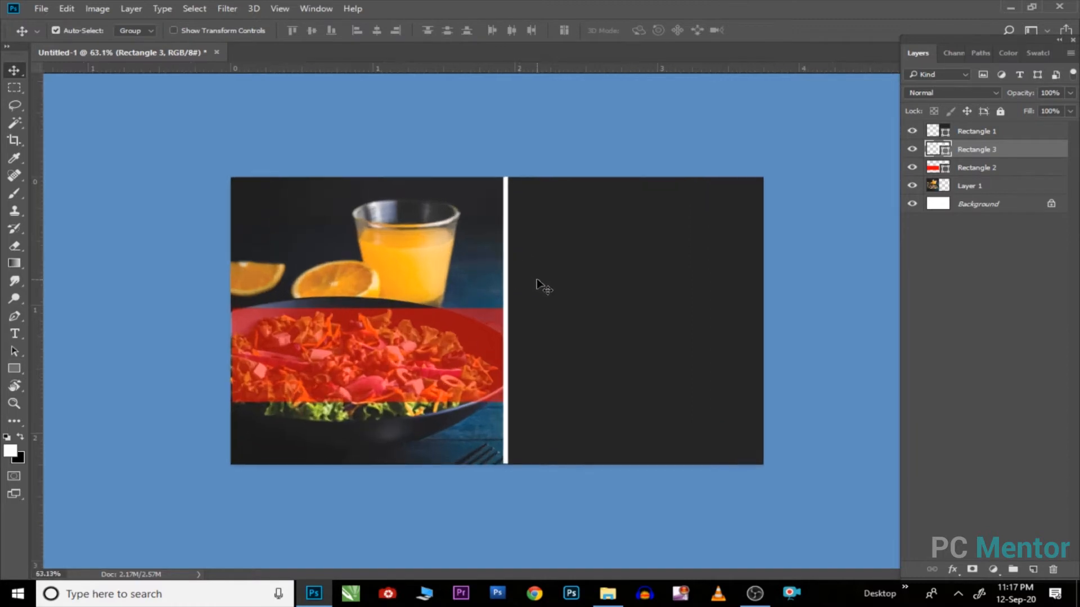
key(u)
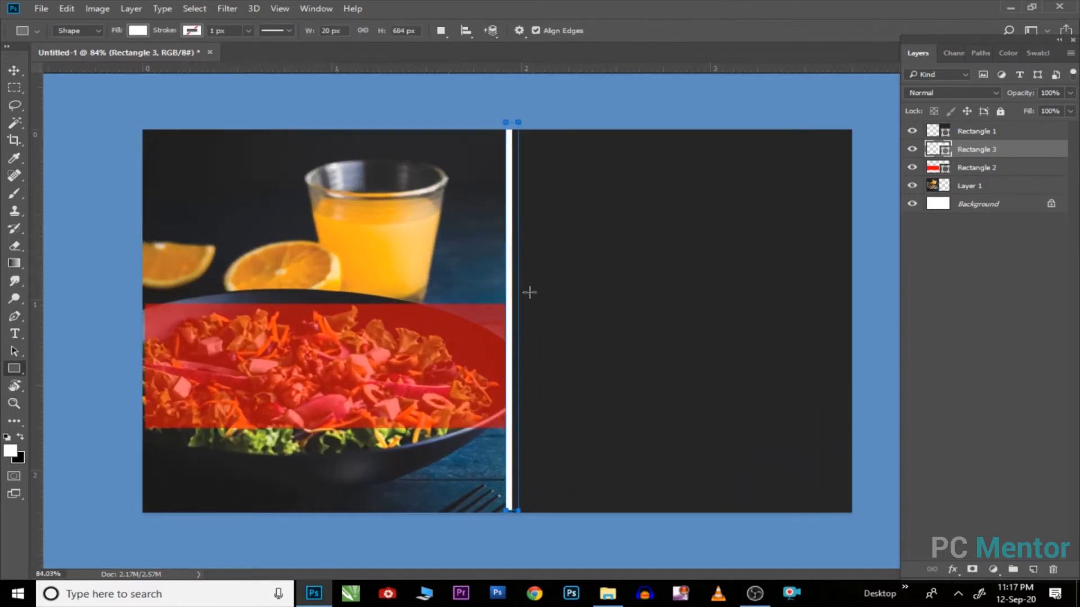
key(v)
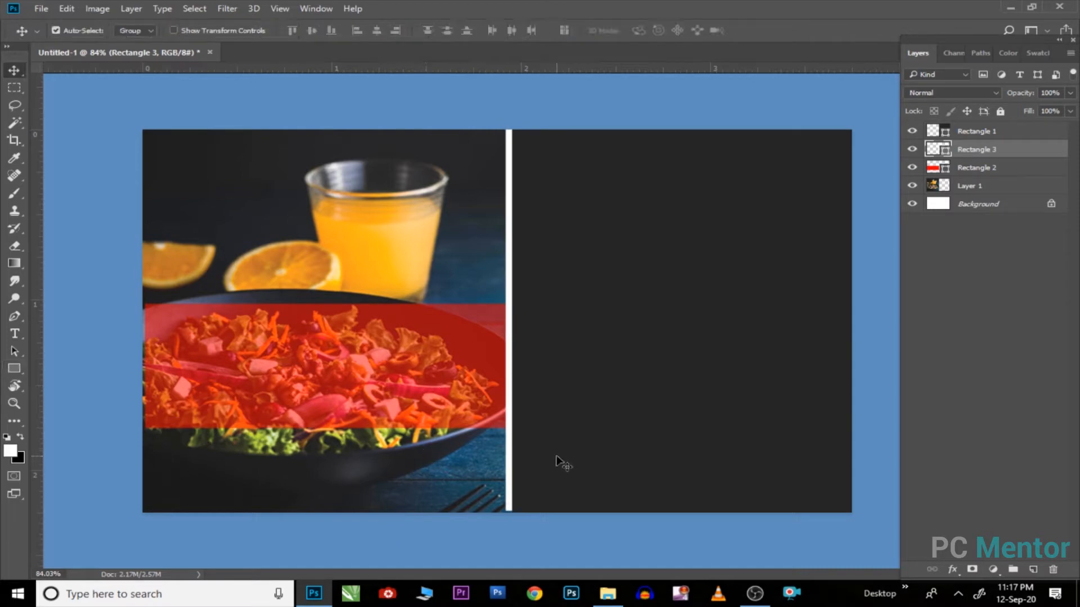
scroll(400, 387, down, 1)
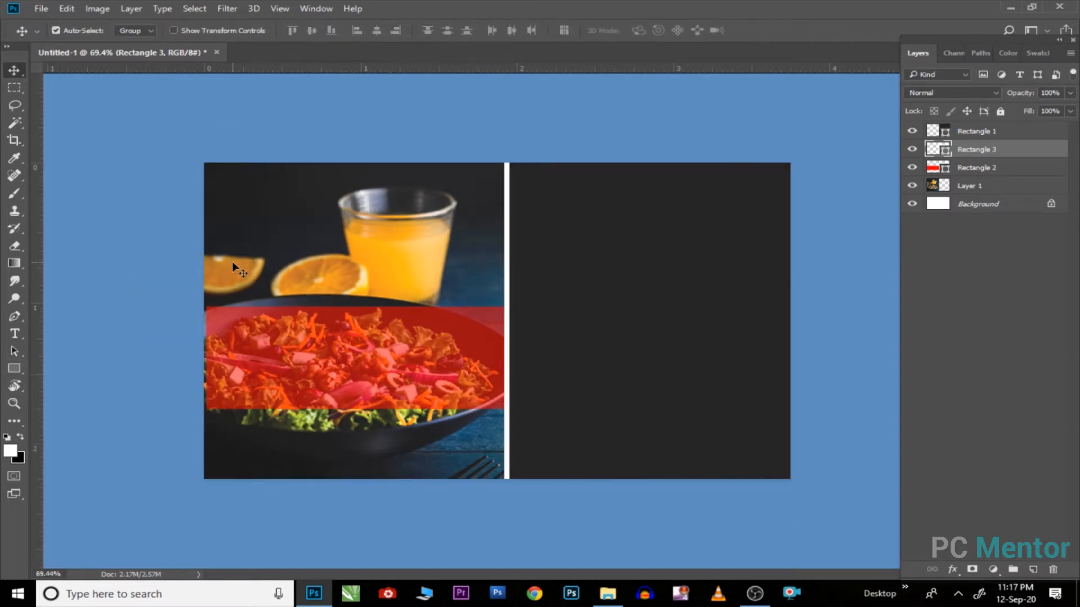
Step: Open ELLE.psd and bring its white mountain logo into the business card document
click(53, 10)
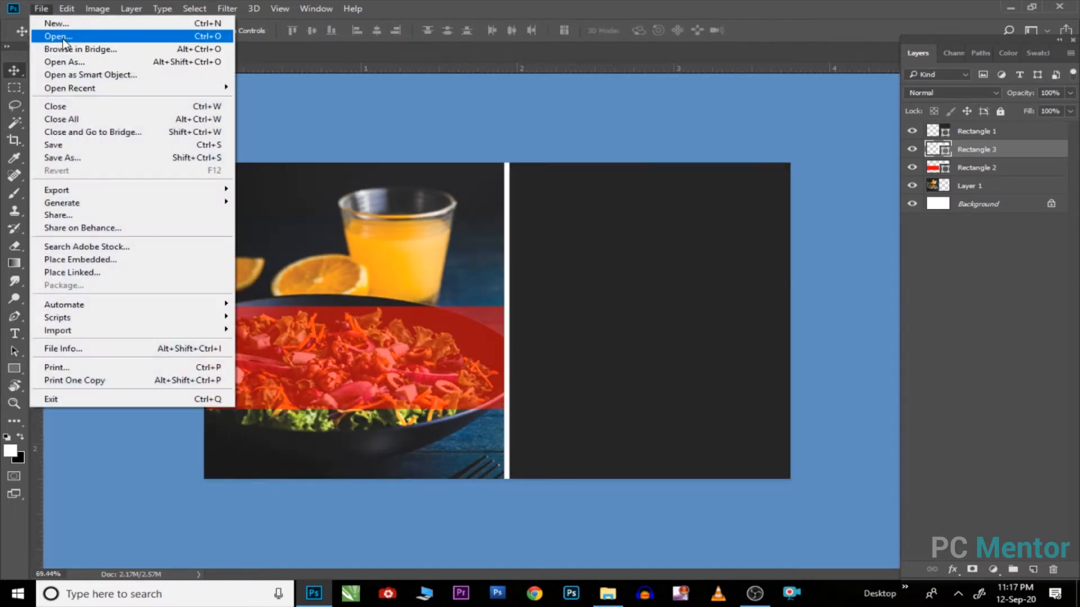
click(63, 35)
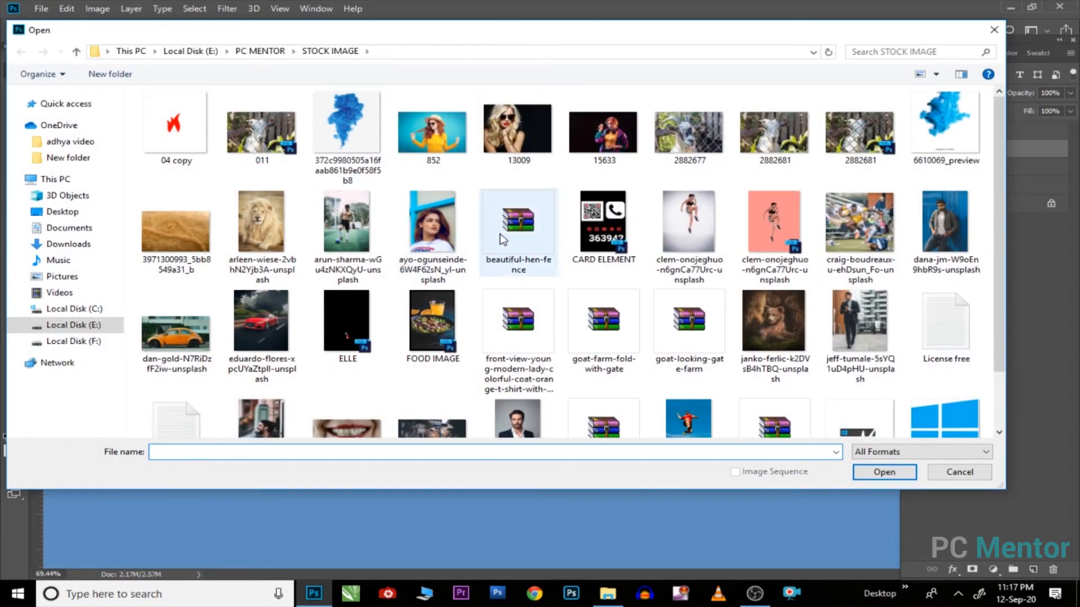
click(346, 323)
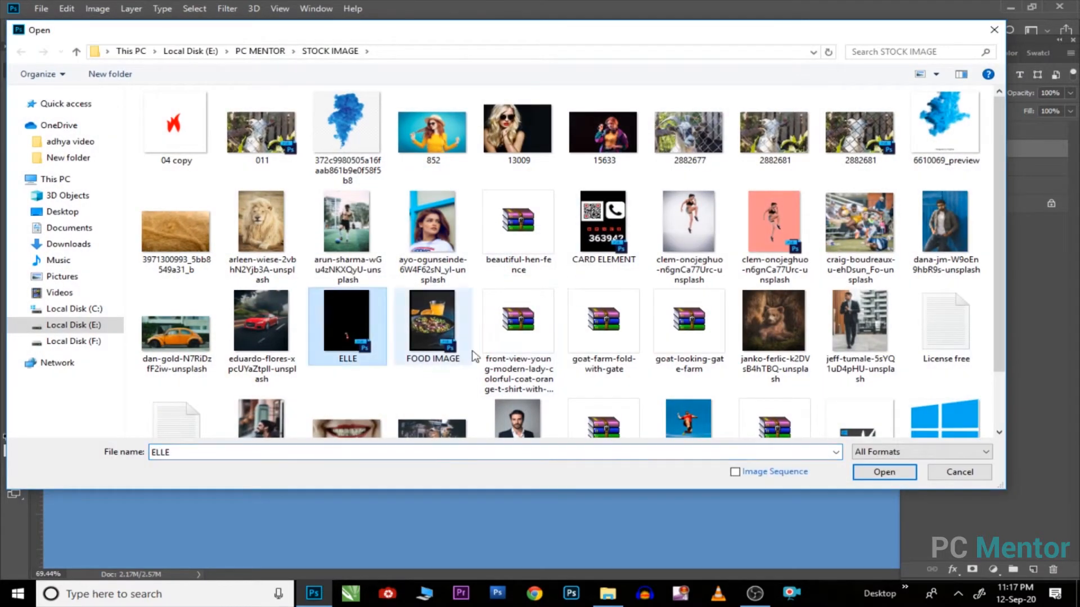
click(883, 472)
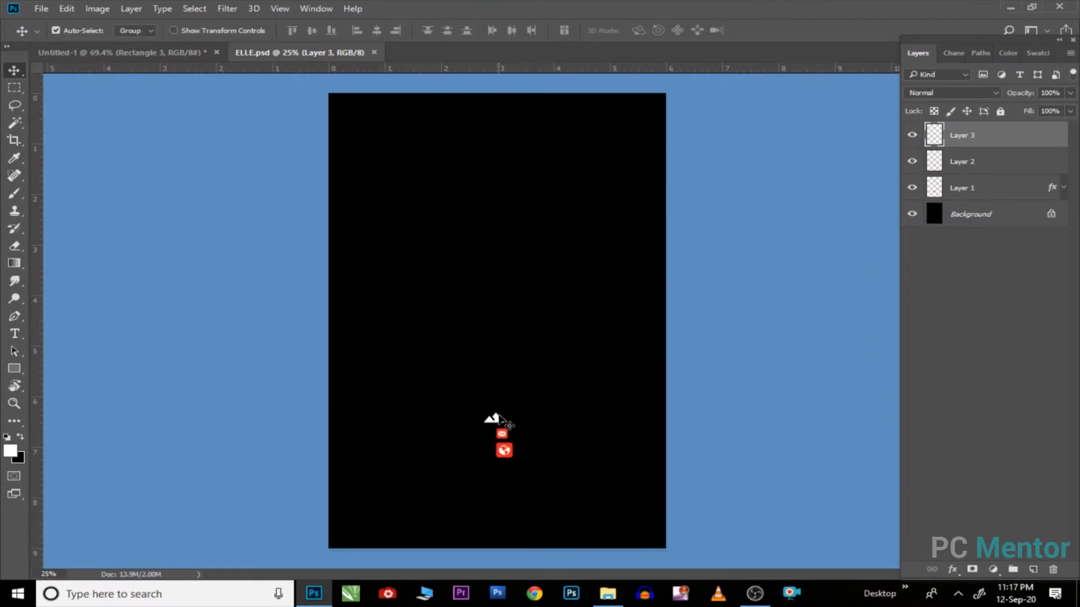
drag(506, 422, 590, 289)
key(Return)
drag(544, 357, 173, 59)
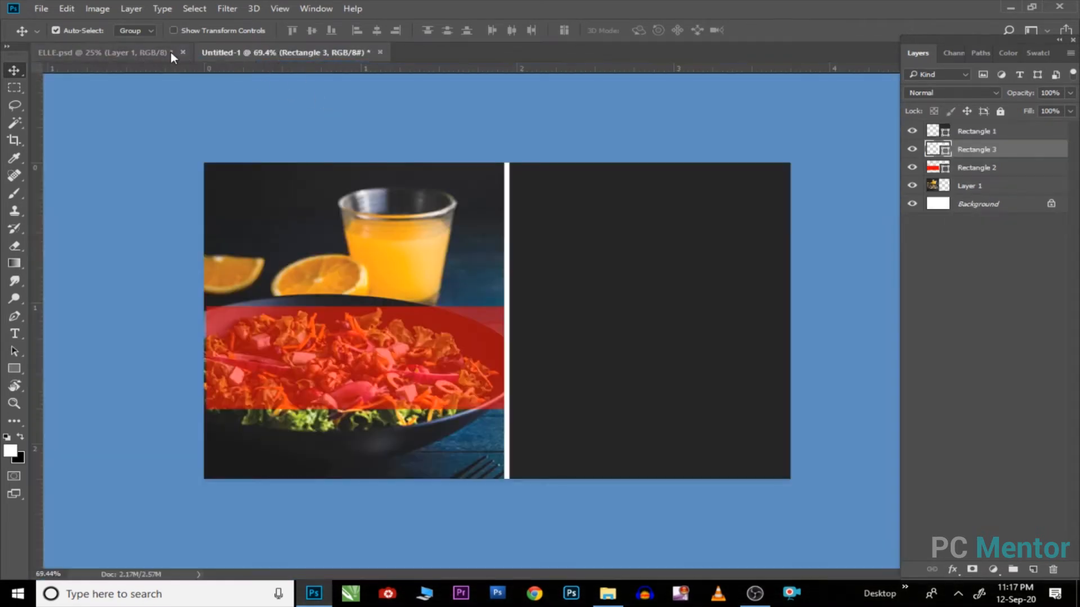
click(171, 52)
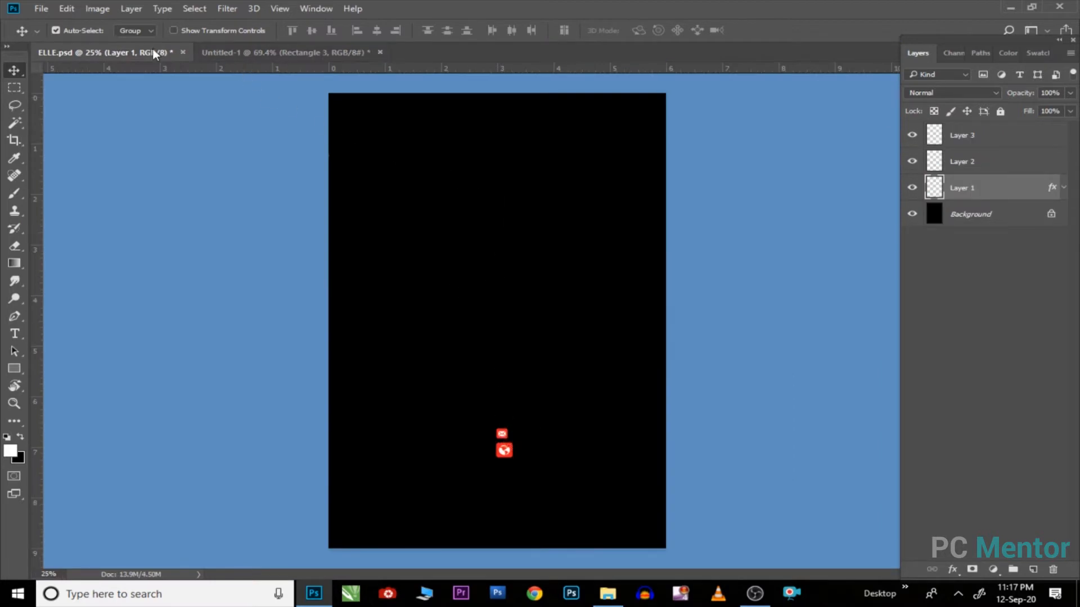
click(275, 52)
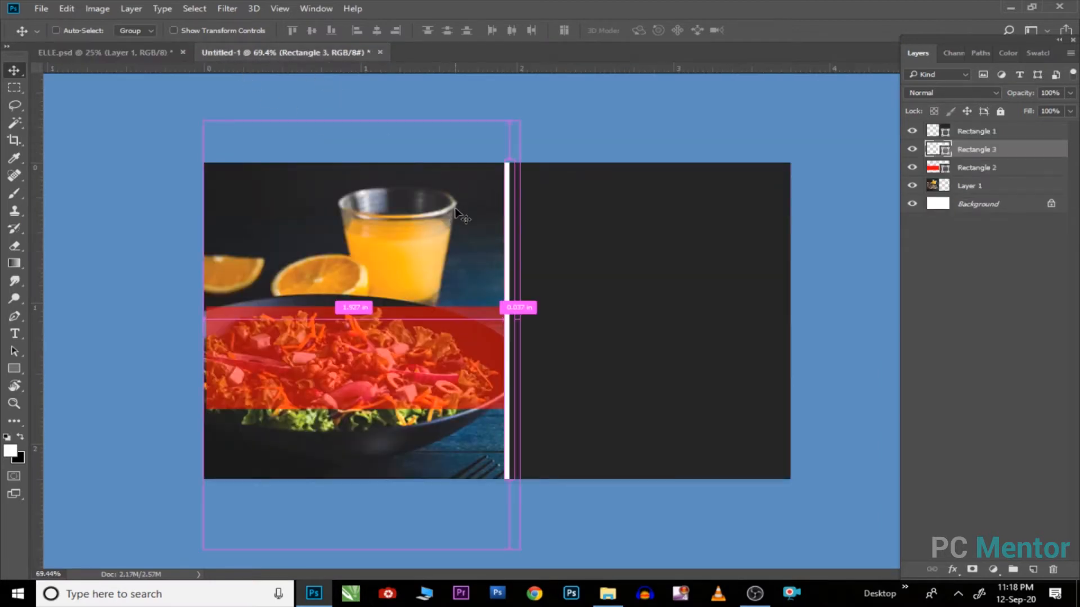
click(146, 57)
drag(509, 328, 375, 352)
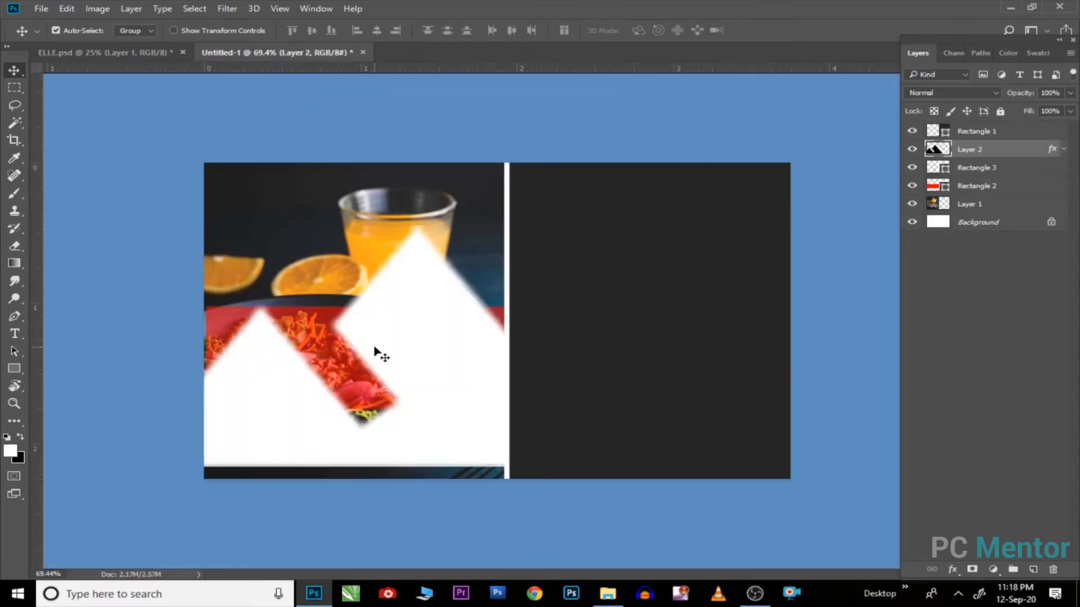
Step: Shrink the mountain logo and place it at the left end of the red banner
key(ctrl+t)
drag(621, 230, 431, 318)
drag(407, 352, 326, 352)
key(Return)
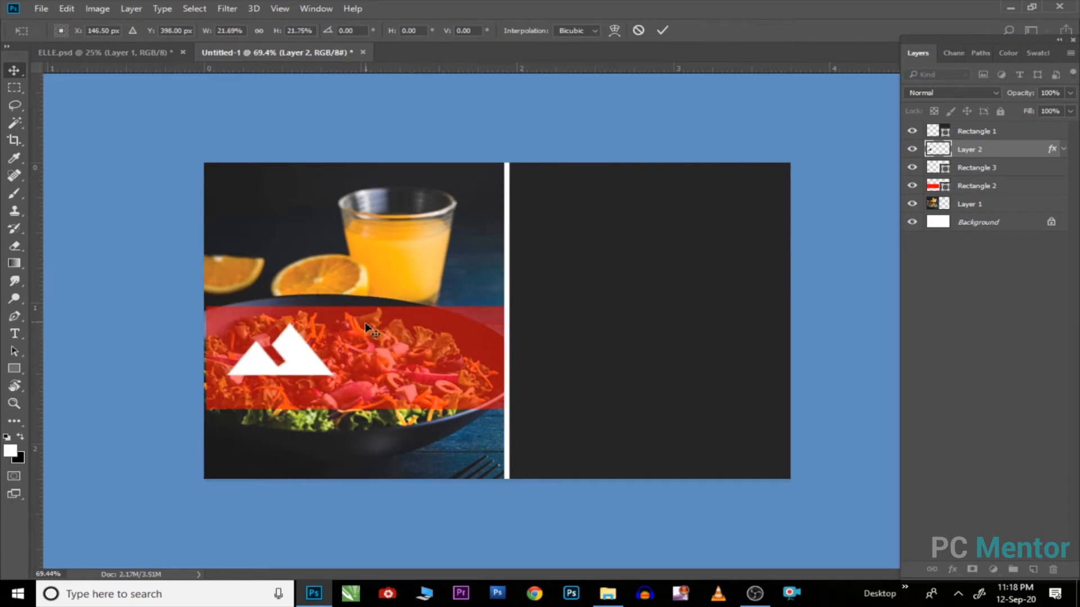
Step: Type MOUNTAIN on the red banner and set it in a bold font style
key(t)
click(332, 336)
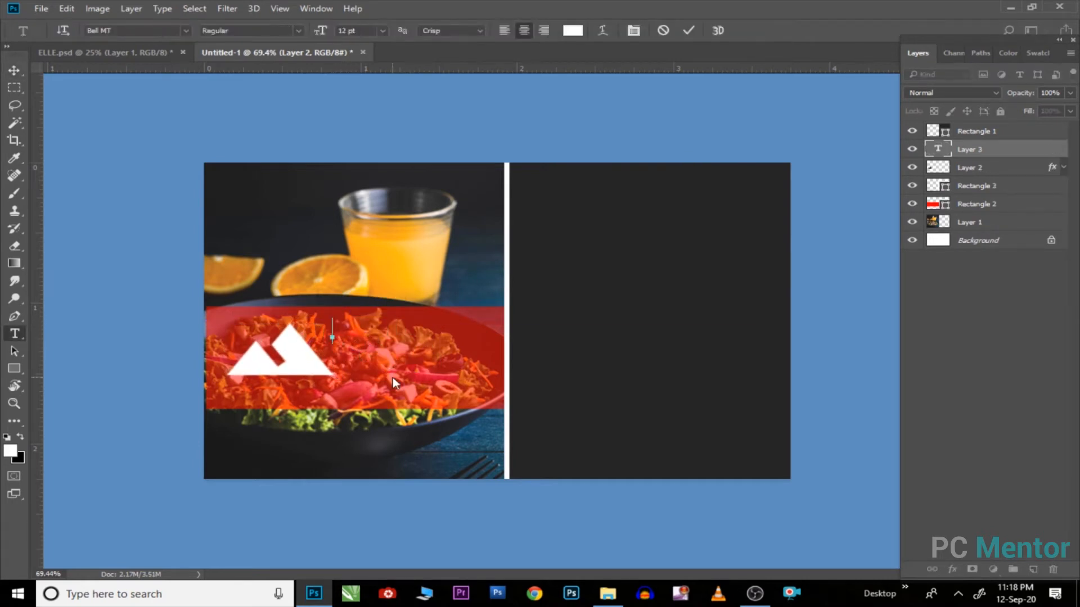
text(MOUNTAI)
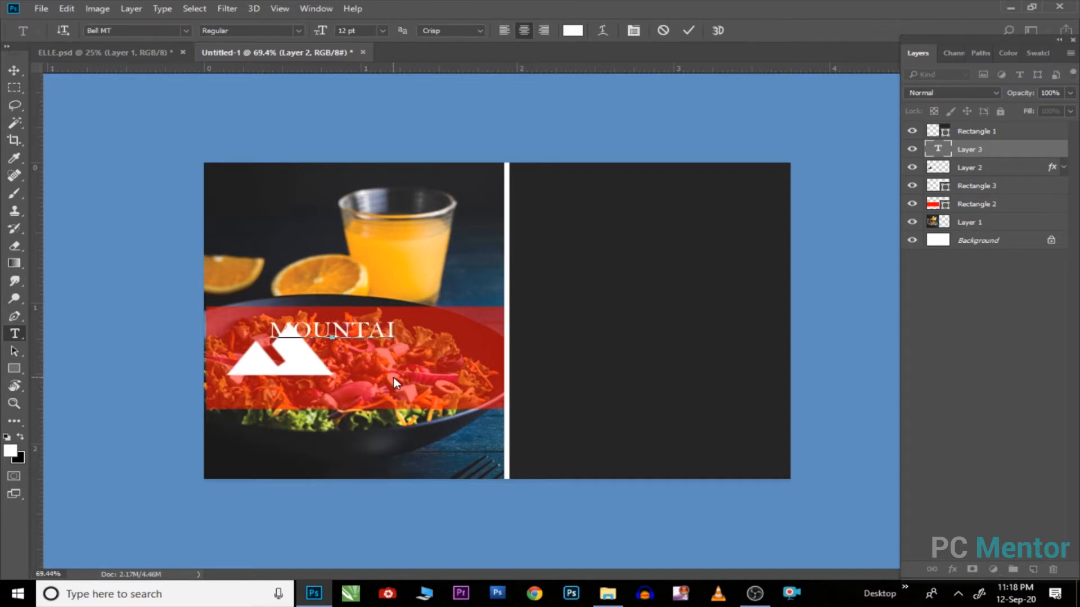
text(N)
key(ctrl+a)
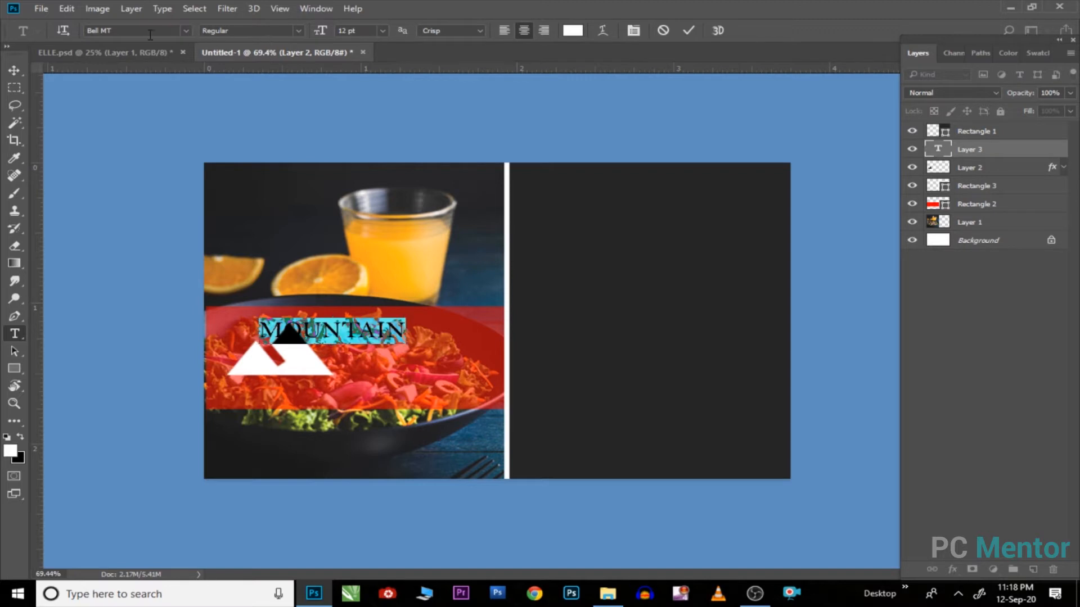
double_click(146, 31)
text(ROBOTO)
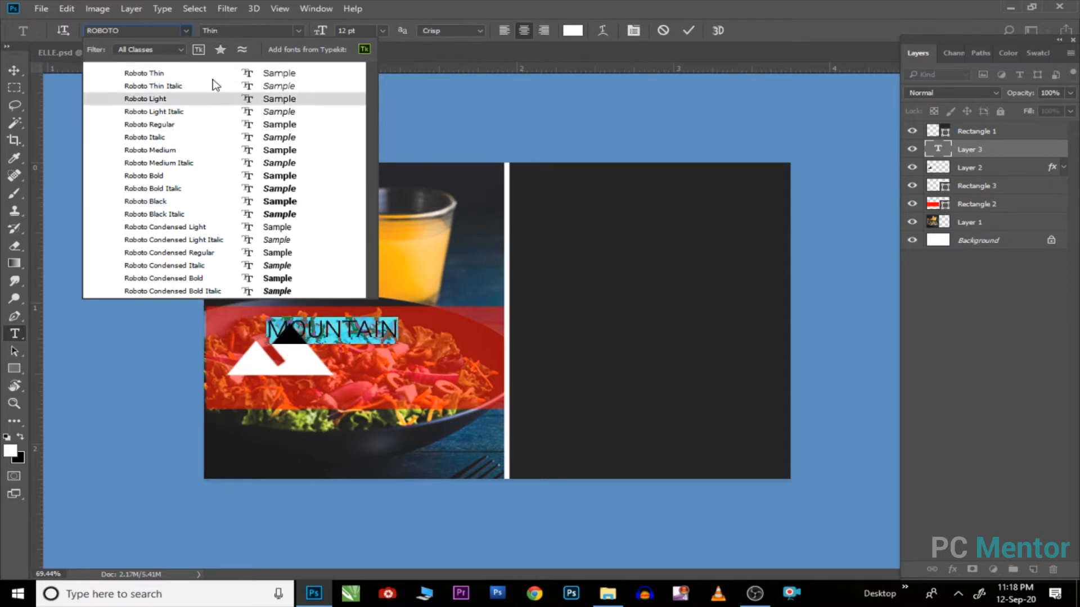
click(297, 31)
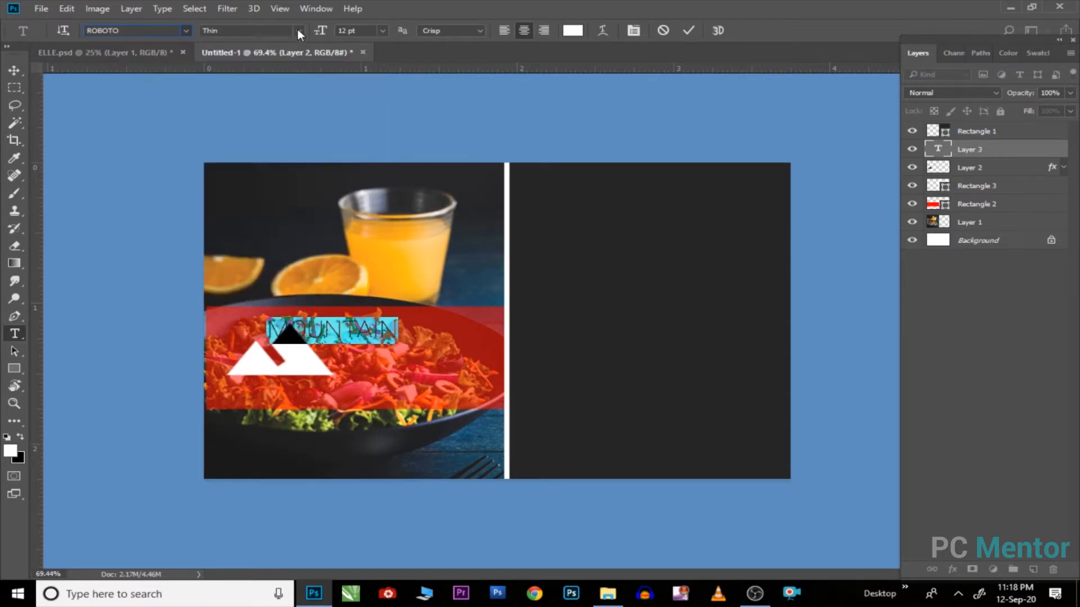
click(298, 30)
click(259, 64)
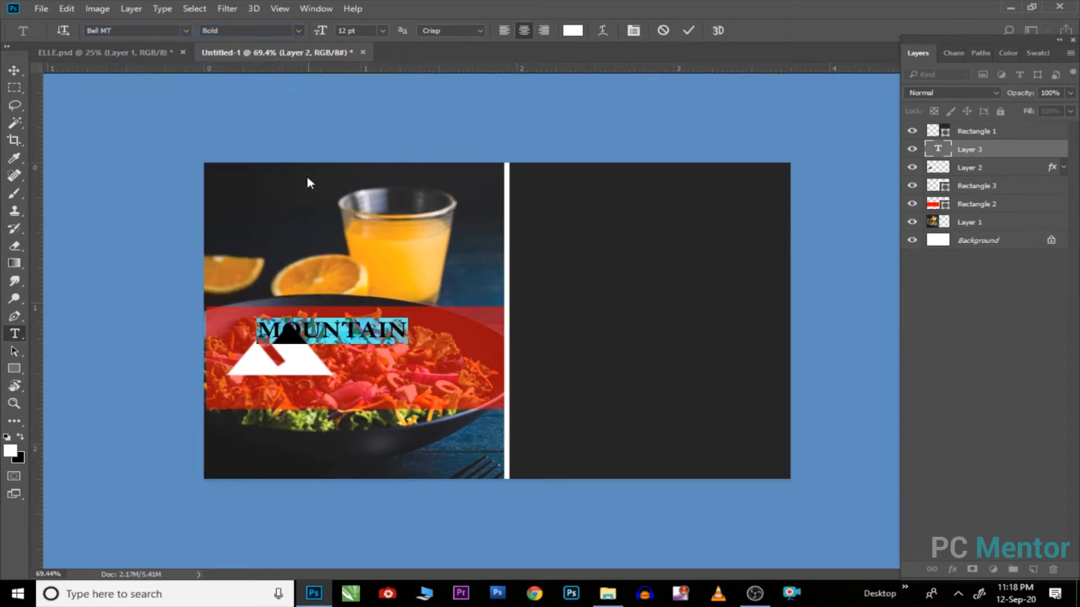
Step: Enlarge MOUNTAIN to 17 pt and align it beside the mountain logo
click(21, 67)
drag(350, 332, 418, 334)
key(t)
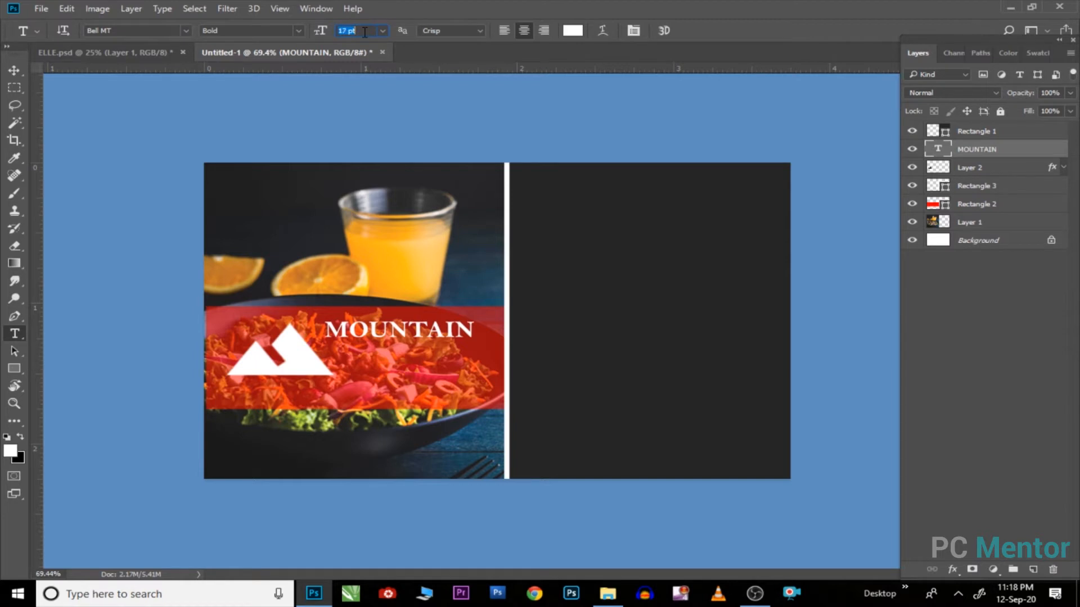
key(Return)
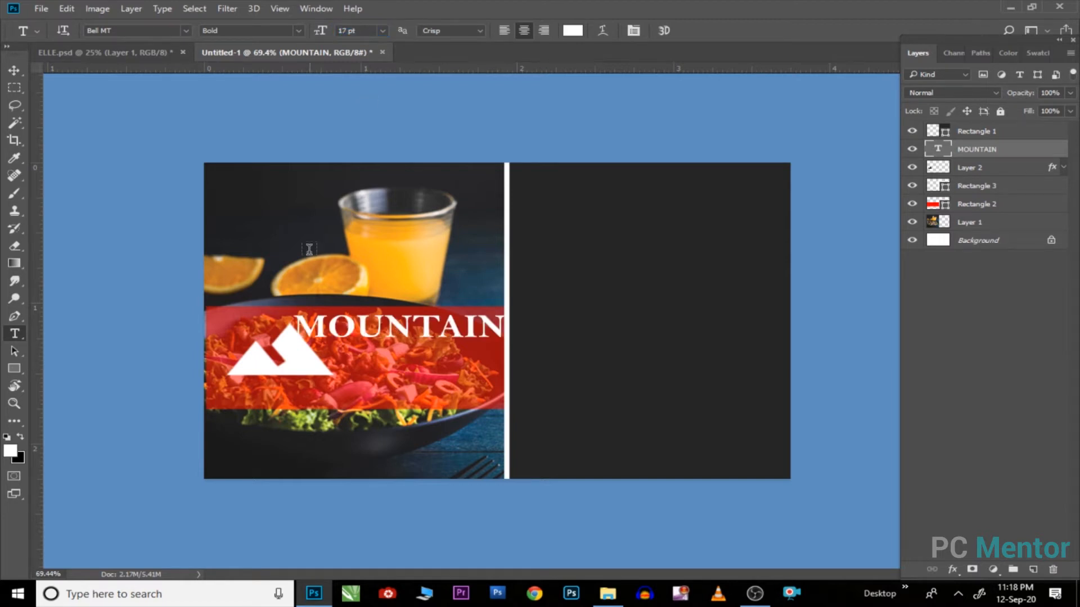
click(18, 72)
drag(294, 360, 274, 357)
ctrl+drag(399, 325, 394, 327)
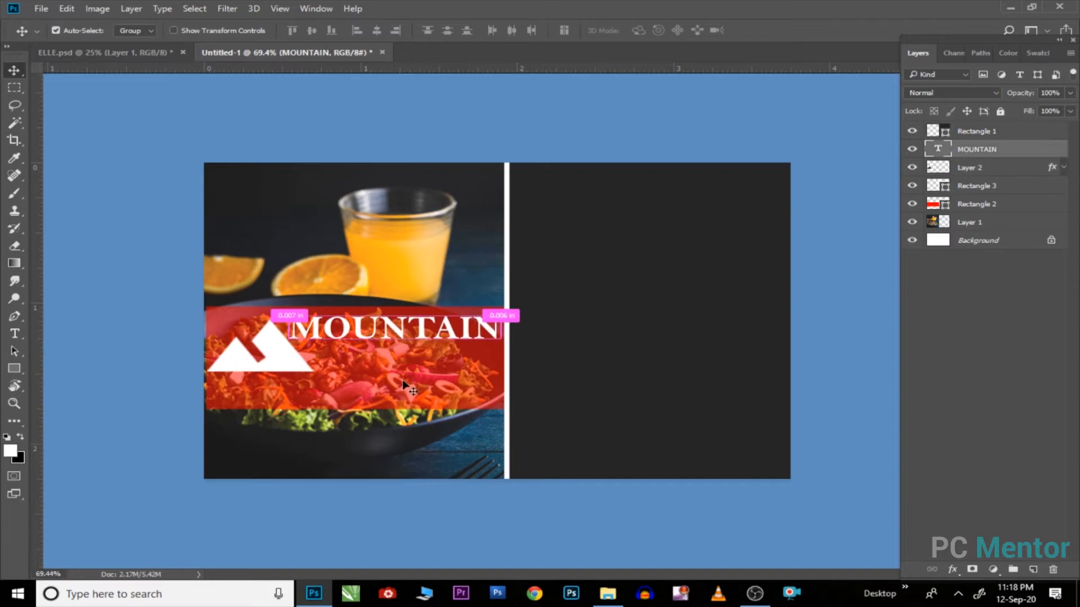
ctrl+click(407, 385)
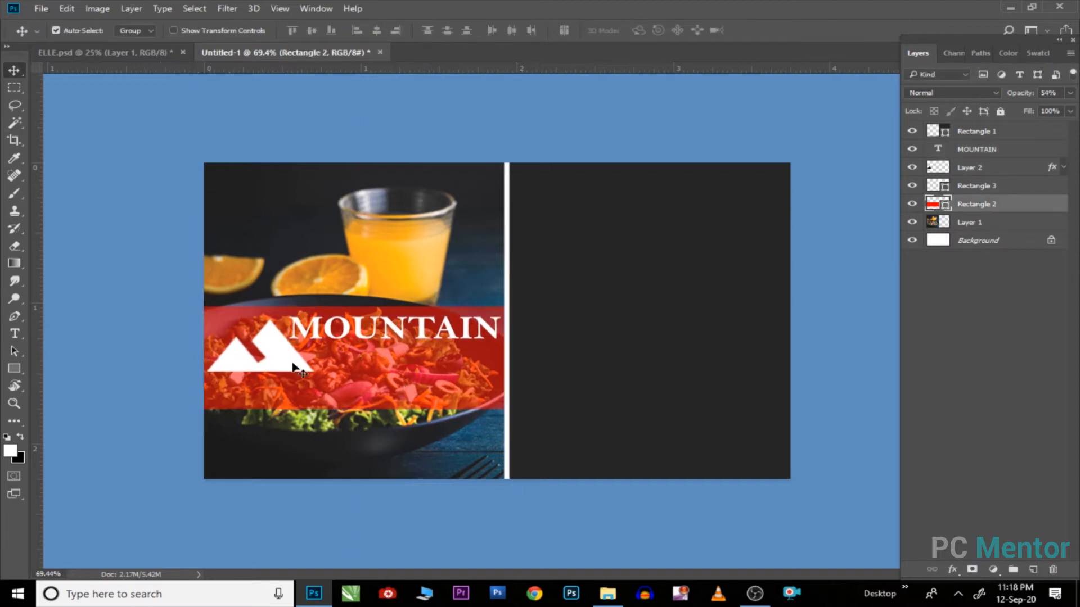
Step: Add a 9 pt 'FOOD & BEVARAGE' line and move it up under MOUNTAIN
key(t)
click(316, 372)
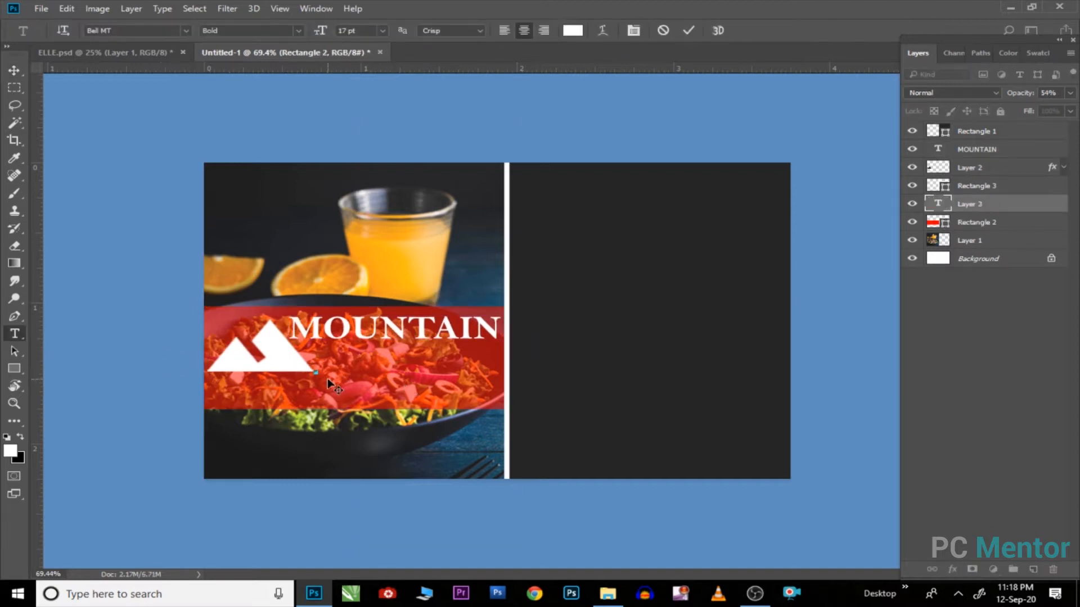
text(FOOD AN)
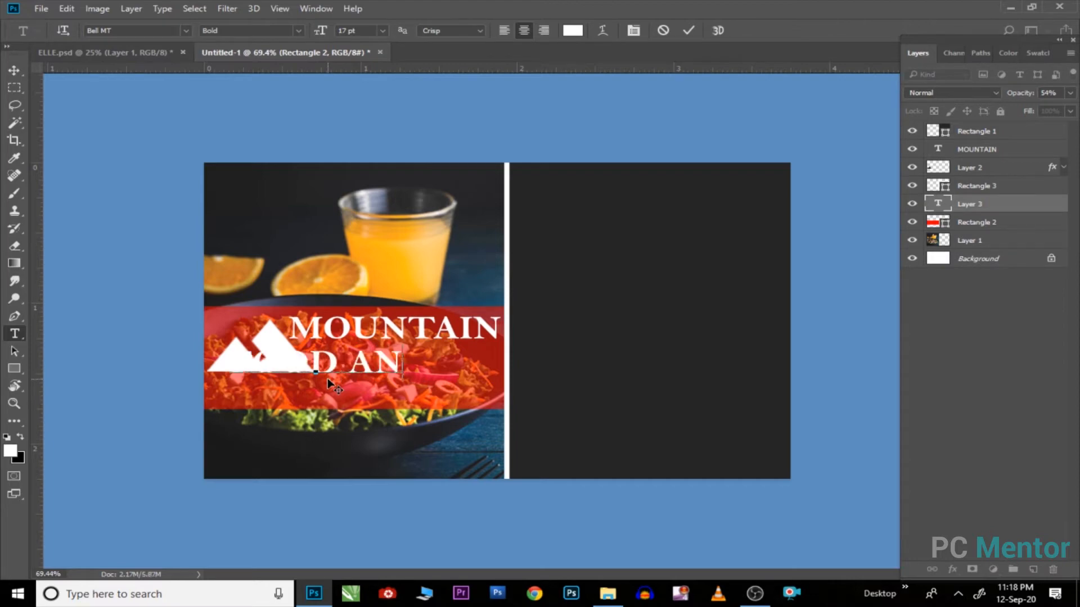
text(D)
key(BackSpace)
key(BackSpace)
key(BackSpace)
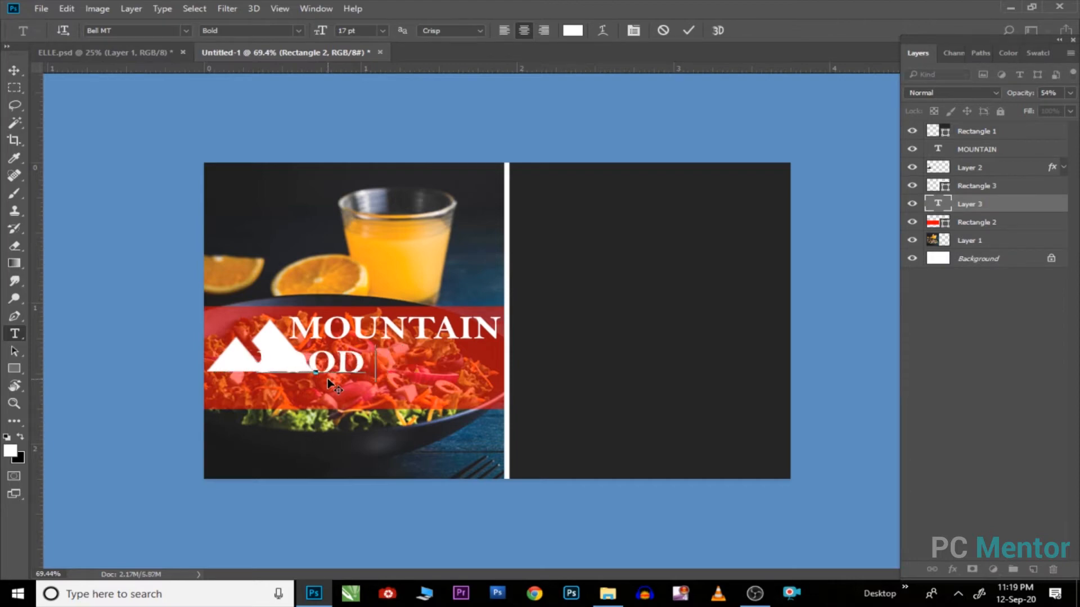
text(& BEV)
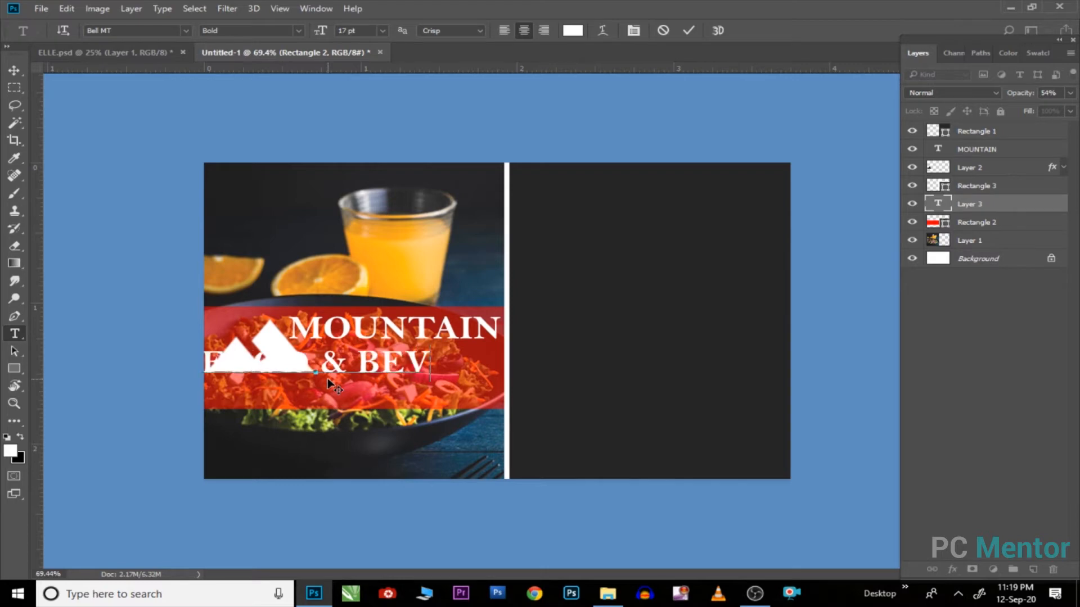
text(ARAGE)
key(ctrl+a)
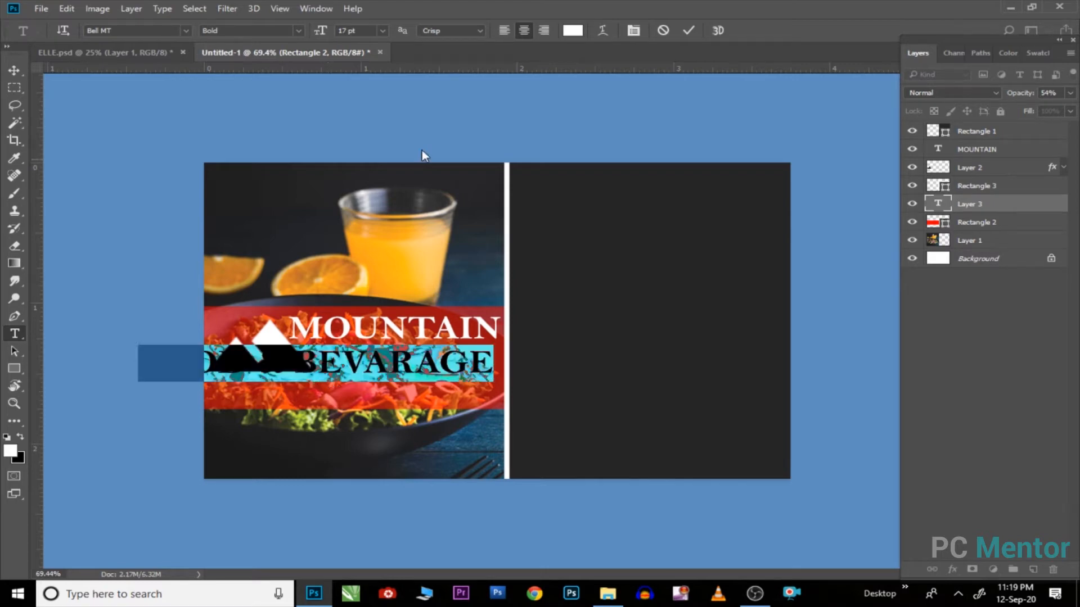
key(ctrl+a)
key(Down)
key(Down)
key(Down)
key(Down)
key(Down)
key(Down)
key(Down)
key(Down)
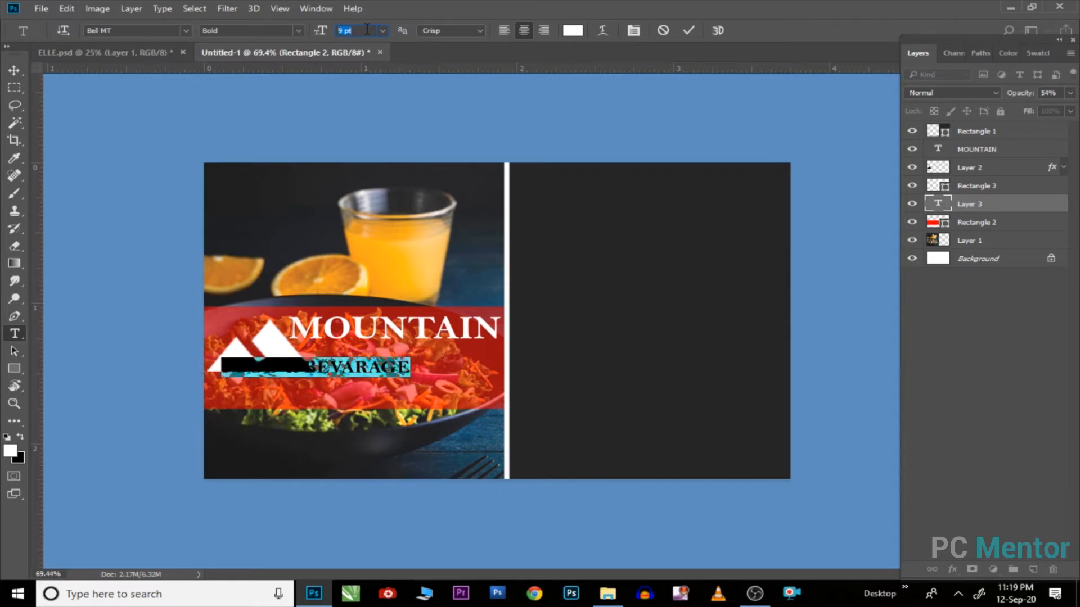
click(14, 71)
drag(363, 380, 457, 360)
key(ctrl)
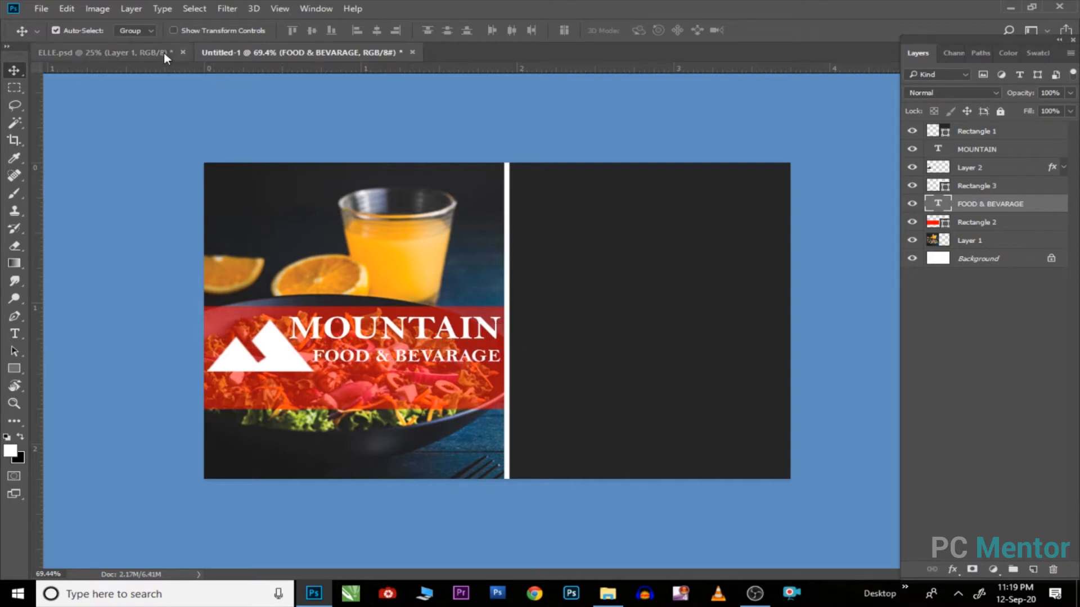
Step: Open CARD ELEMENT and bring its QR code into the business card document
click(41, 10)
click(40, 22)
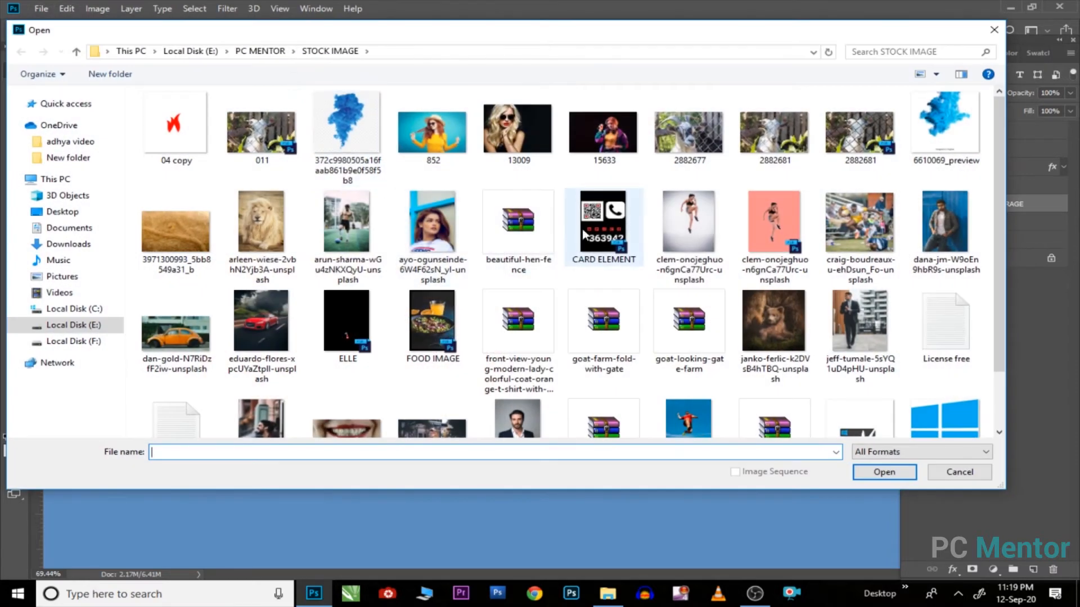
click(585, 236)
click(884, 472)
drag(421, 232, 324, 241)
Step: Shrink the QR code and place it above the orange slices
key(ctrl+t)
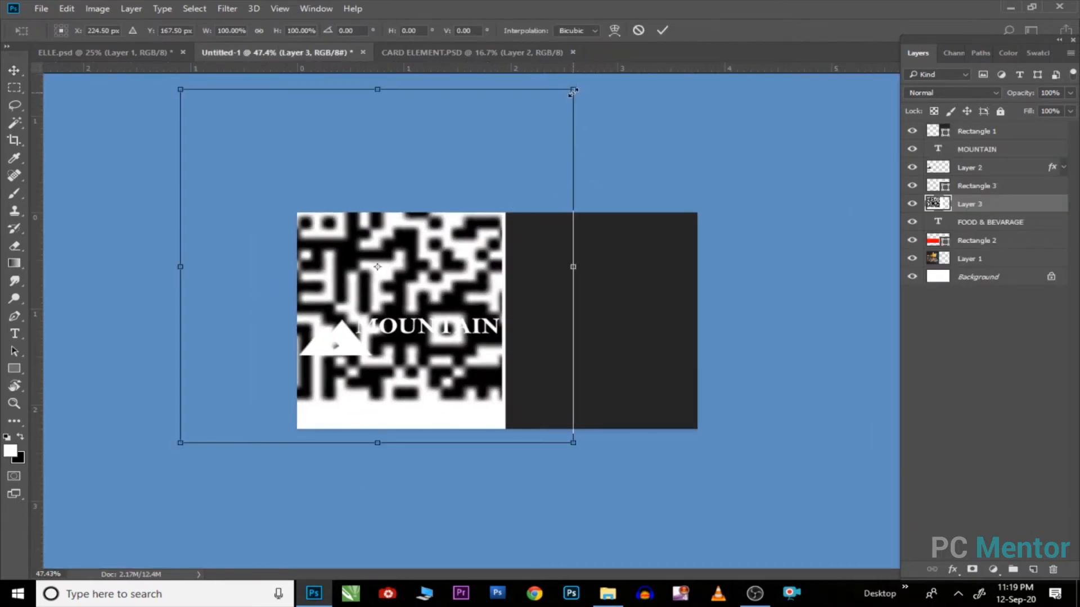
drag(573, 90, 404, 243)
scroll(325, 244, up, 5)
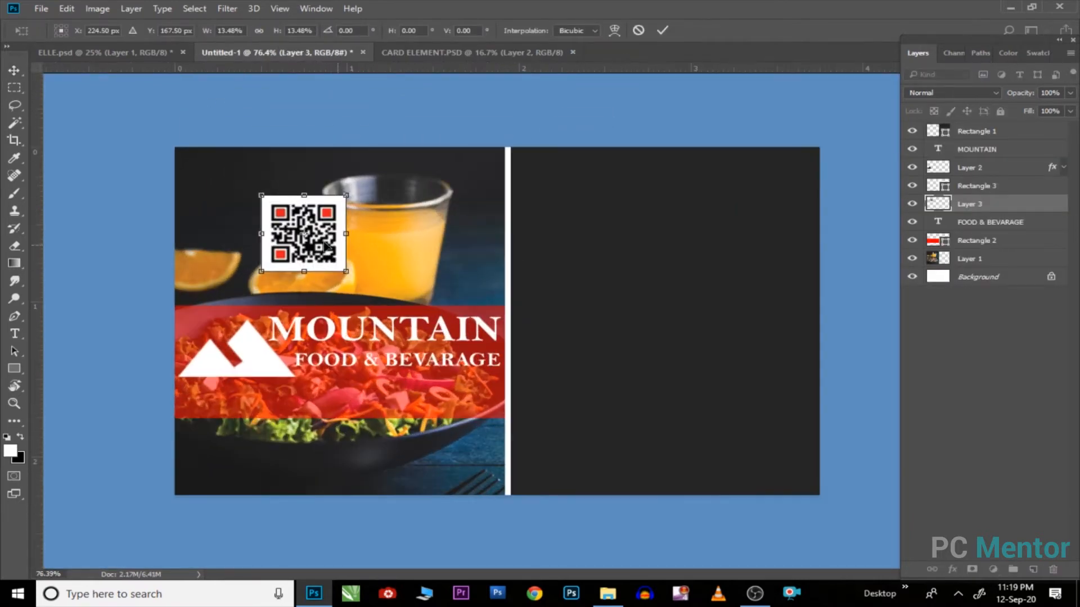
drag(326, 247, 289, 244)
drag(308, 194, 296, 203)
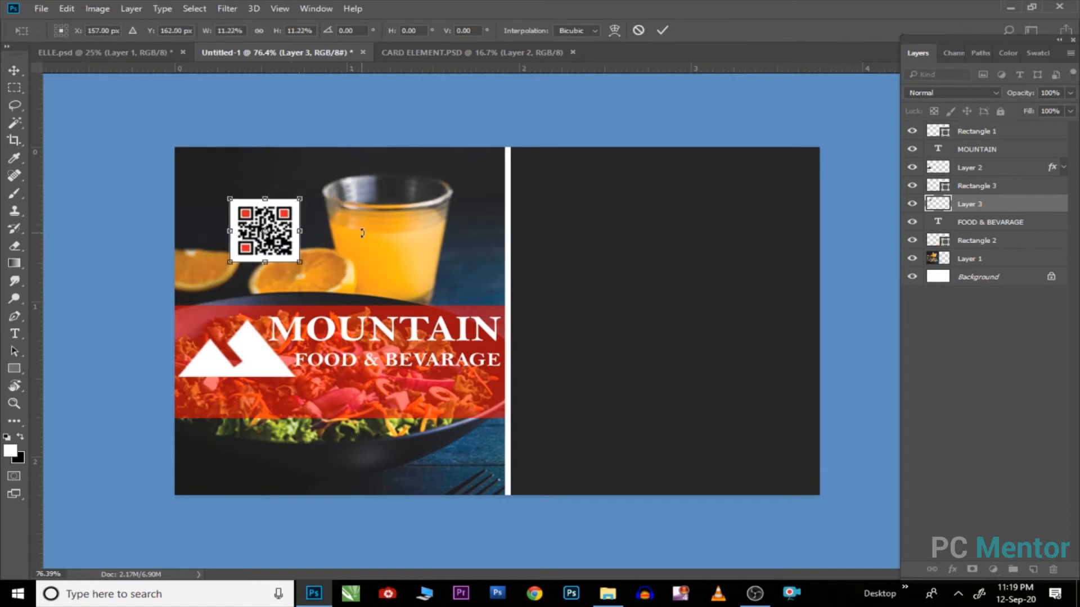
key(Return)
key(t)
click(538, 230)
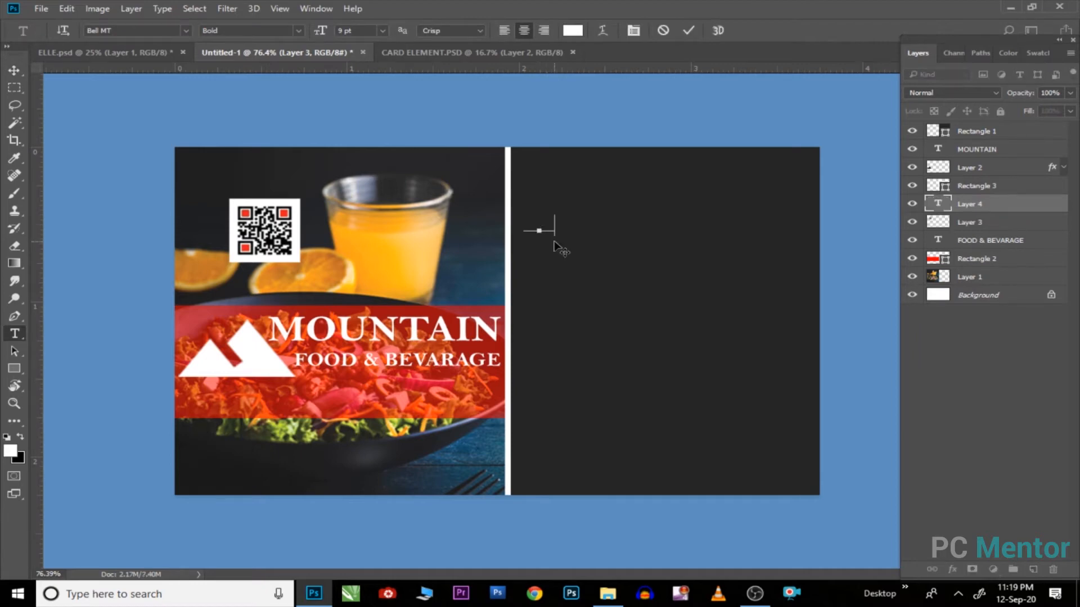
Step: Add the cardholder's name in bold white type near the top of the dark half
key(Escape)
key(v)
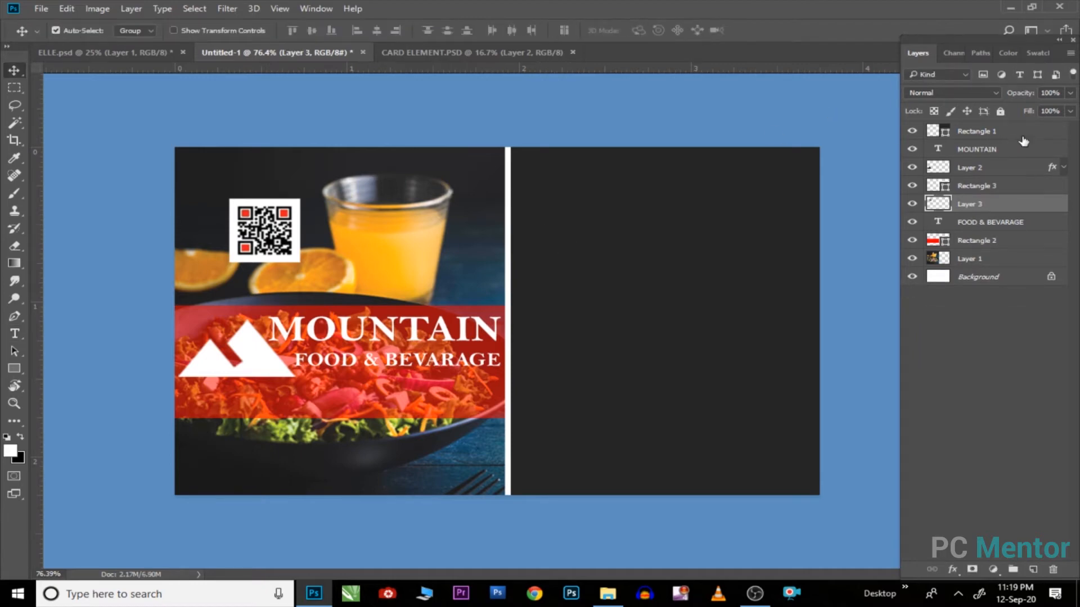
click(1023, 135)
key(t)
click(550, 273)
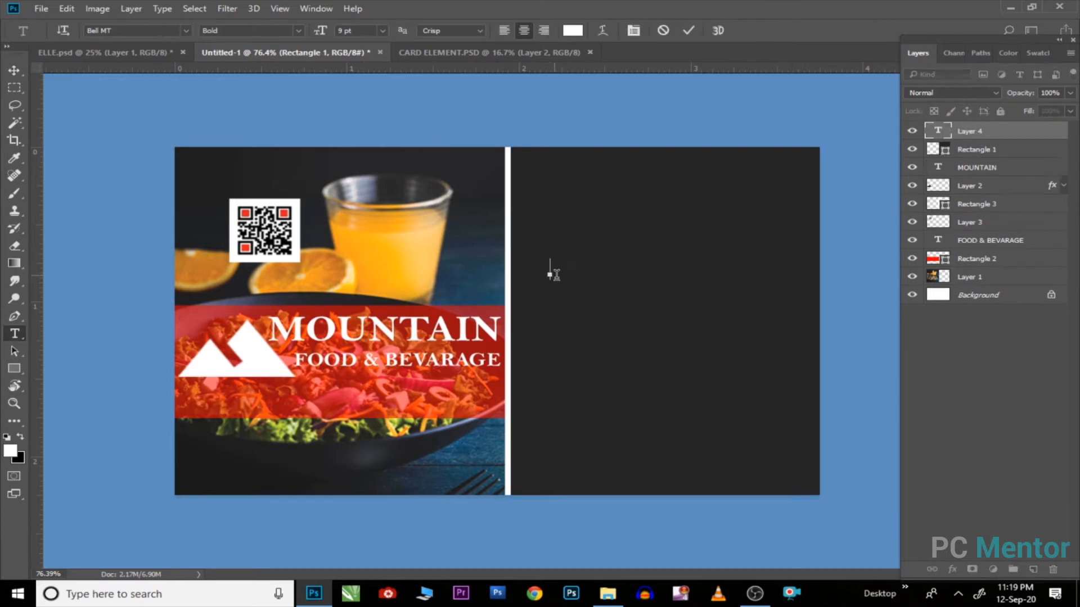
key(Left)
key(Left)
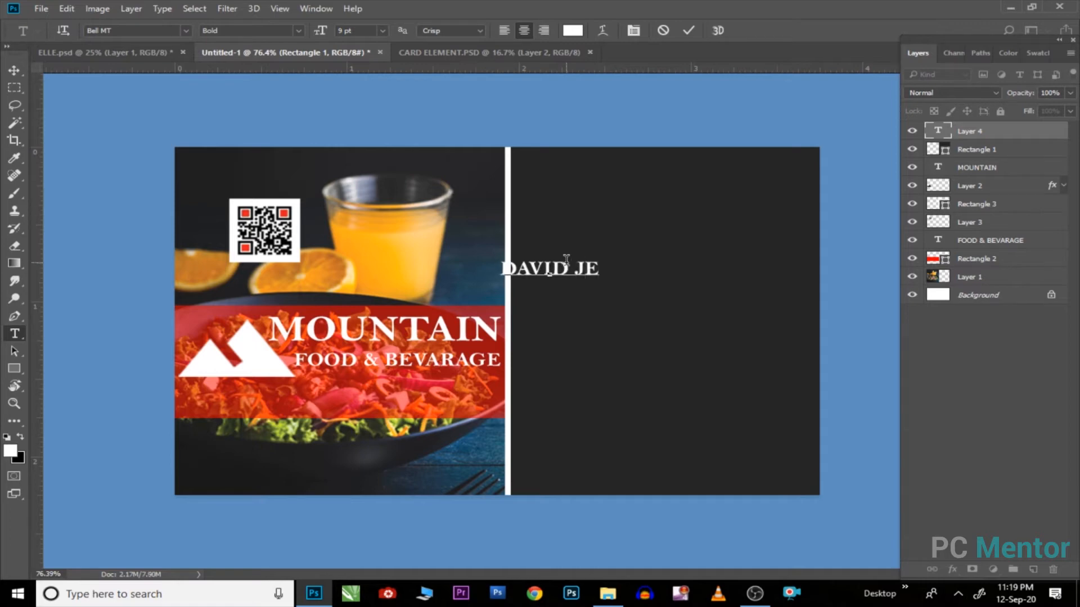
key(ctrl+a)
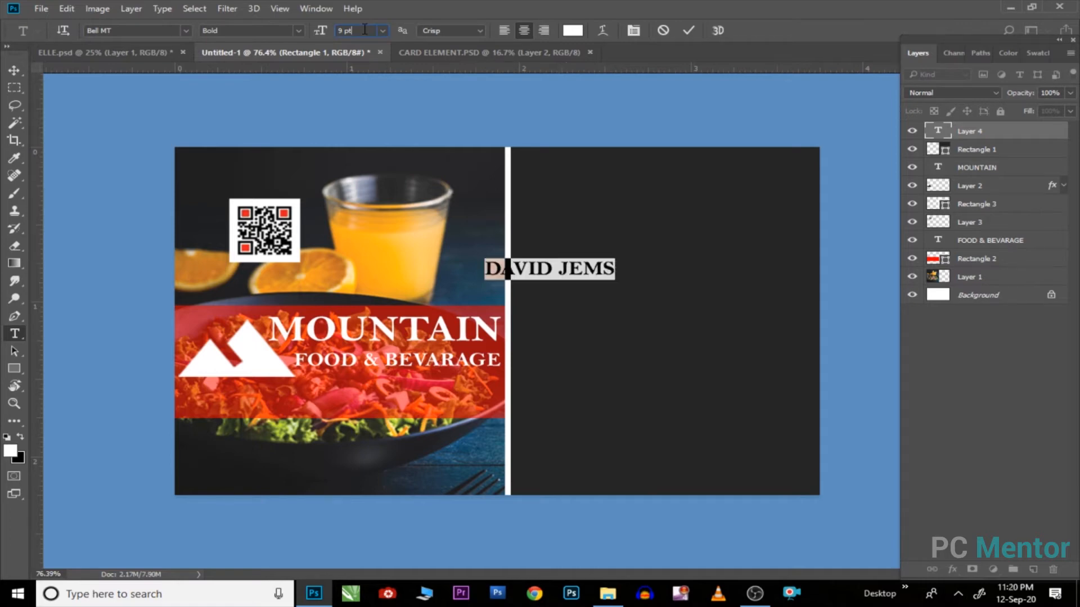
scroll(365, 29, up, 3)
key(ctrl+Return)
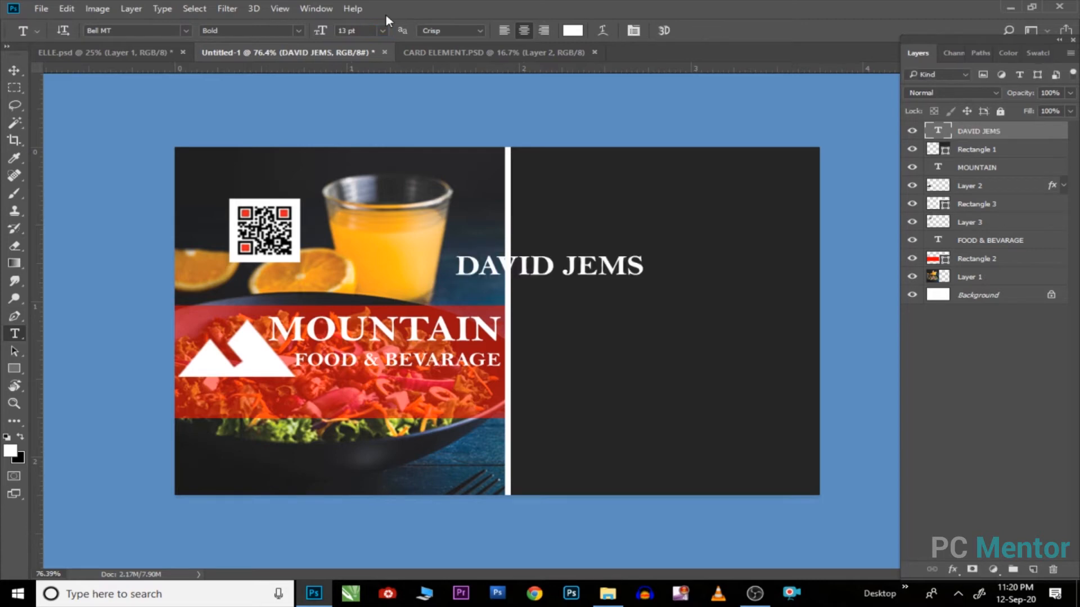
click(14, 71)
drag(540, 284, 597, 243)
Step: Add MANAGER in 9 pt regular type beneath the right end of the name
key(t)
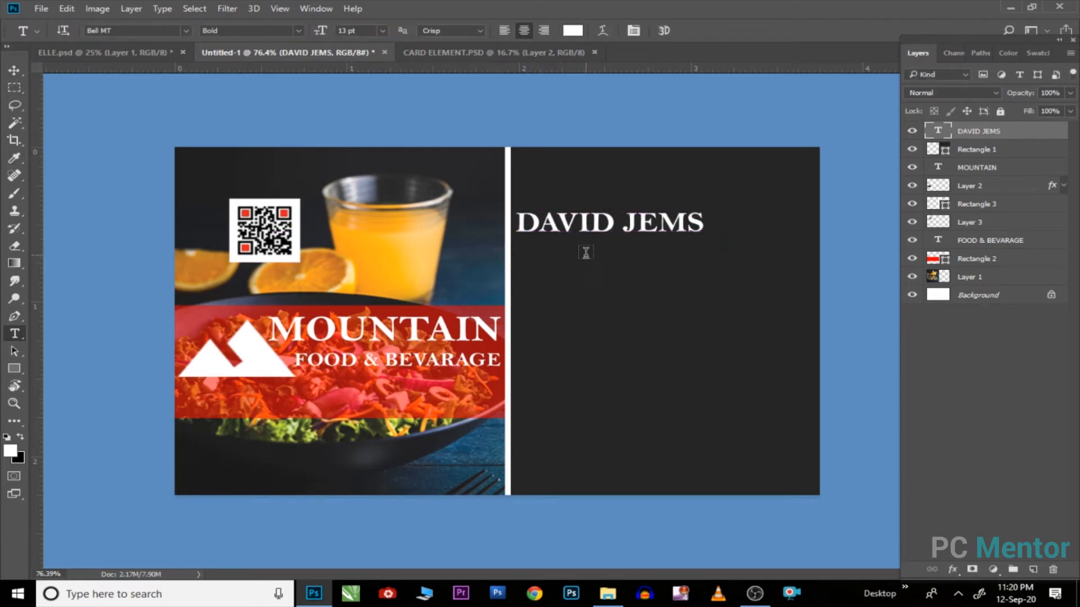
click(588, 253)
text(MANAGER)
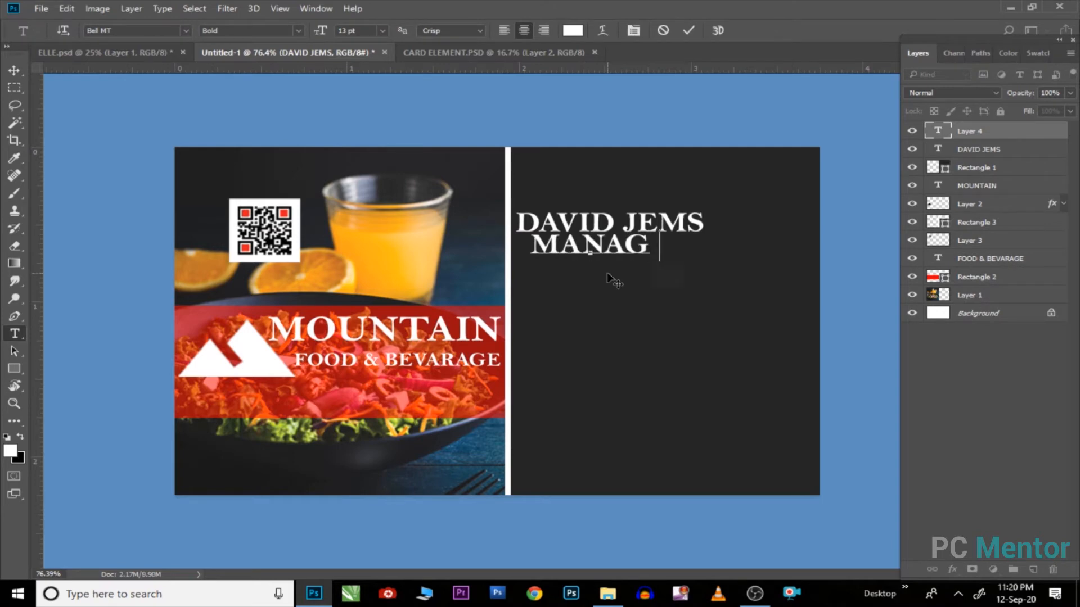
key(ctrl+a)
key(Down)
key(Down)
key(Down)
key(Down)
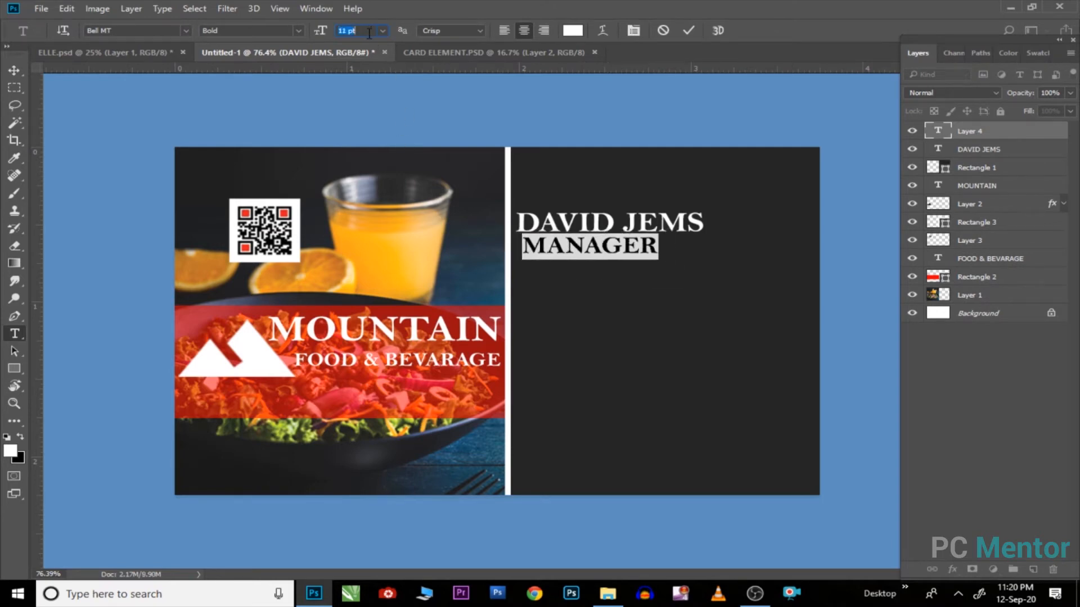
click(299, 30)
click(281, 42)
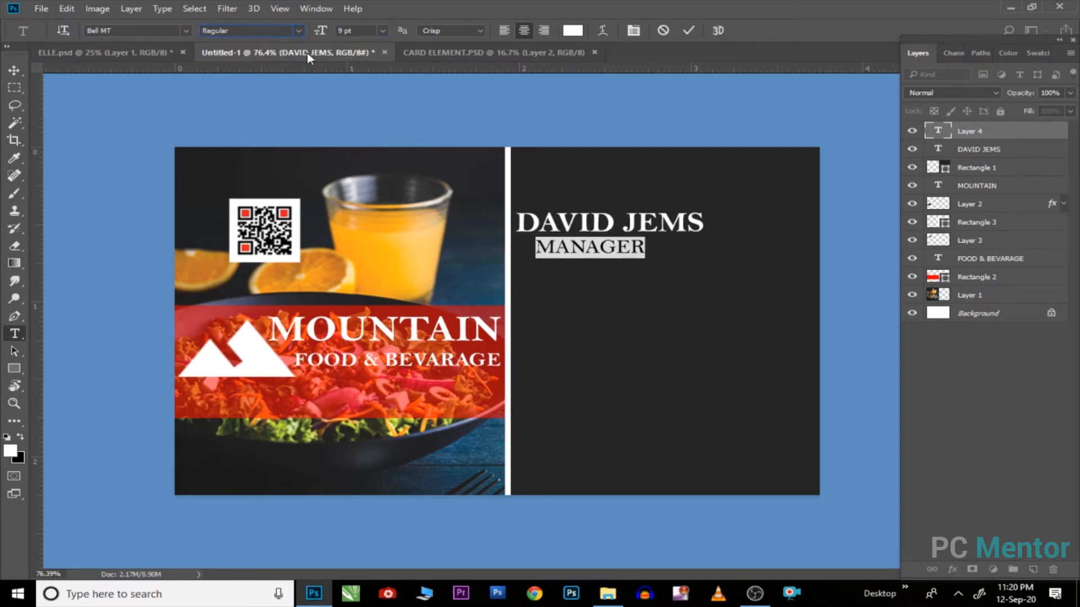
click(15, 70)
drag(560, 249, 620, 245)
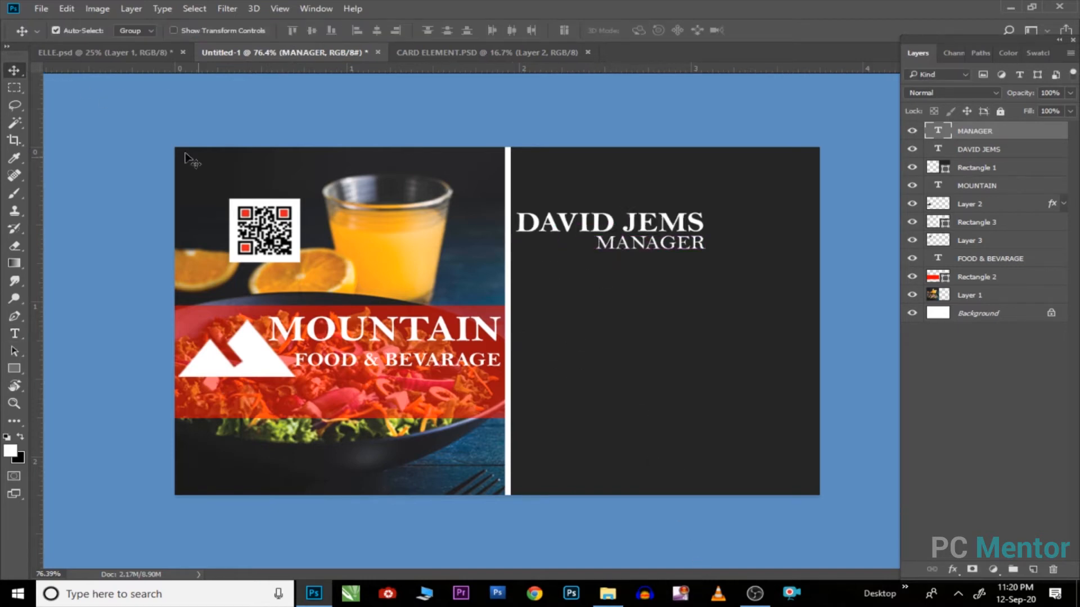
click(41, 9)
Step: Open the man's portrait JPG
click(53, 40)
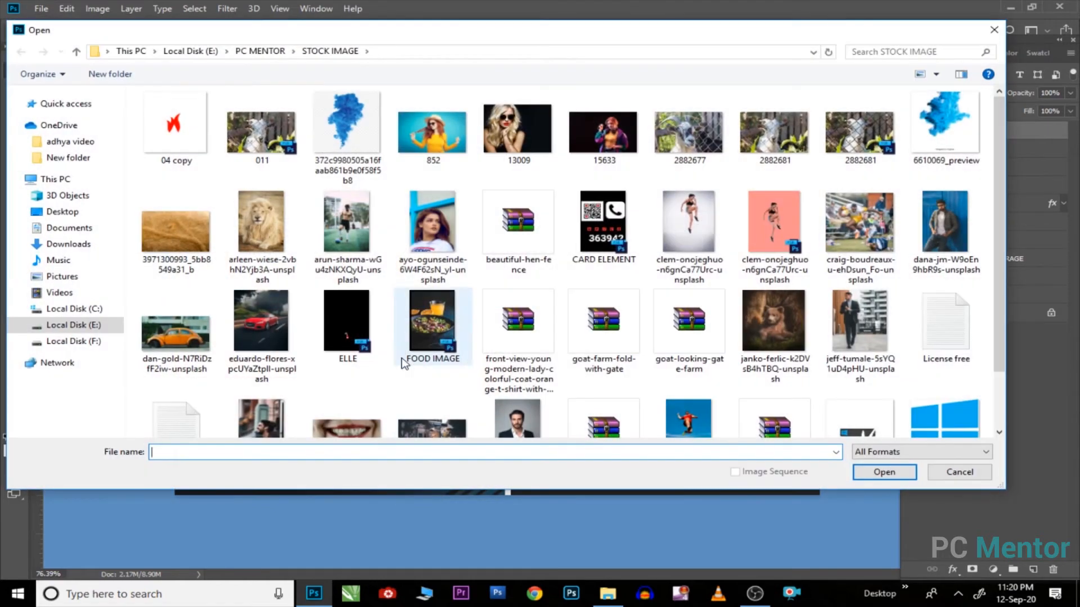
scroll(969, 396, down, 2)
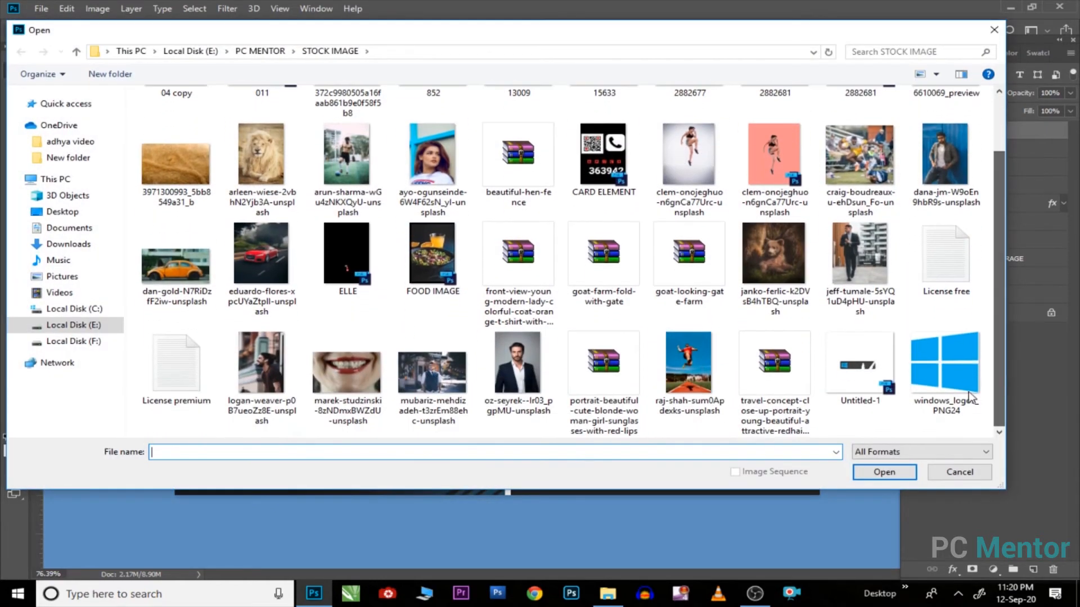
click(517, 363)
click(884, 471)
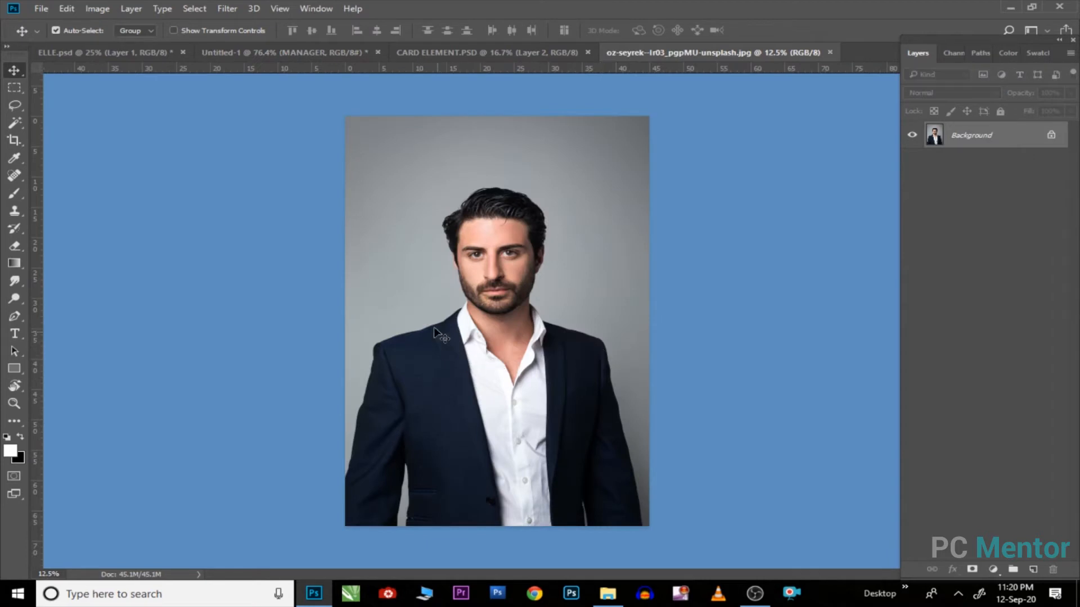
Step: Select the whole portrait, copy it, and close the photo without saving
key(m)
drag(342, 199, 634, 410)
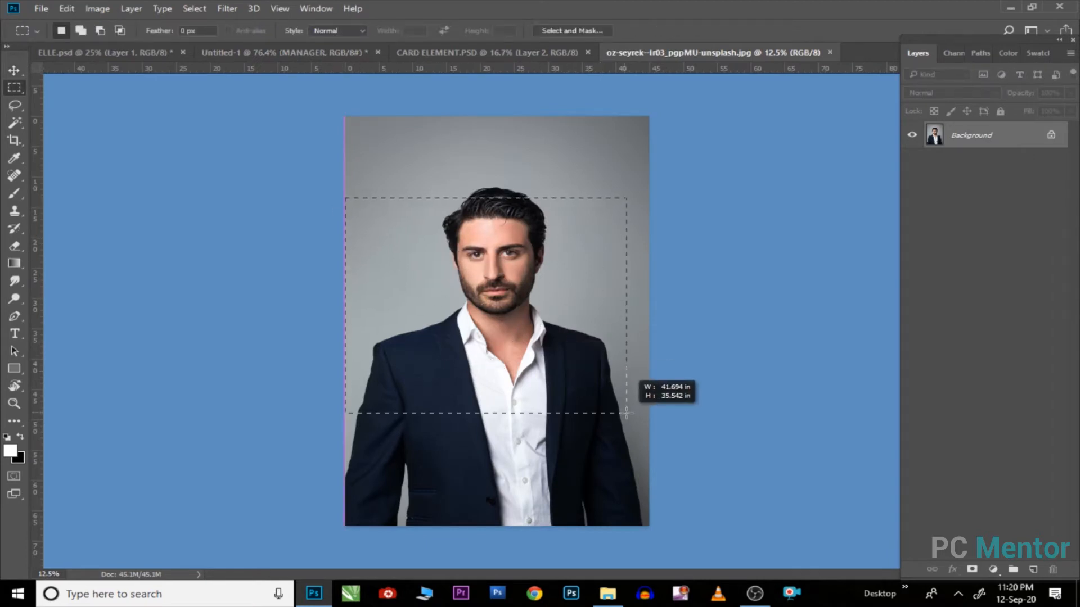
drag(346, 178, 664, 491)
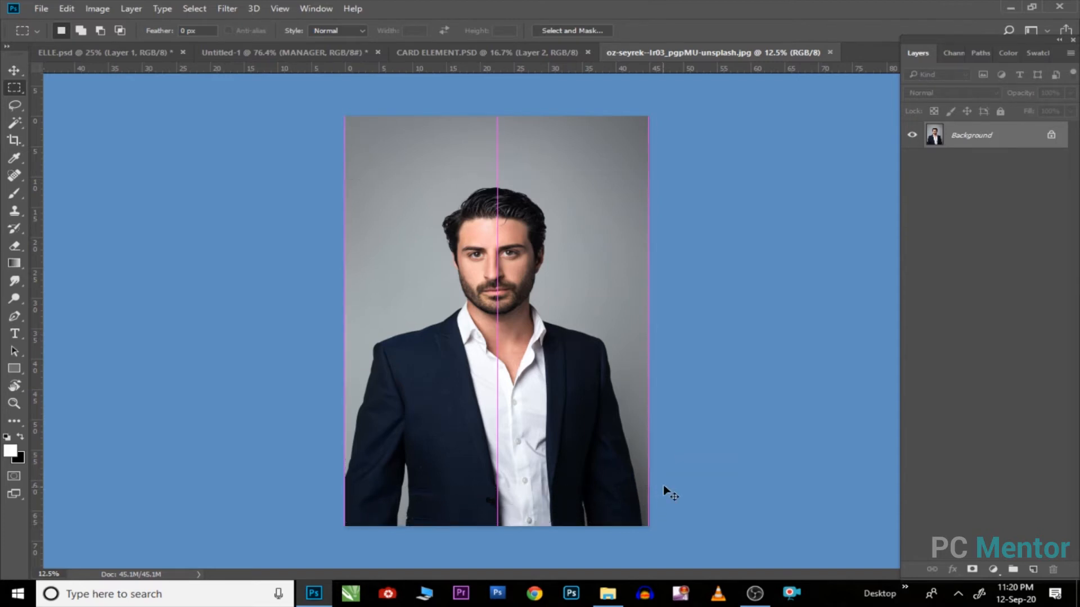
key(ctrl+BackSpace)
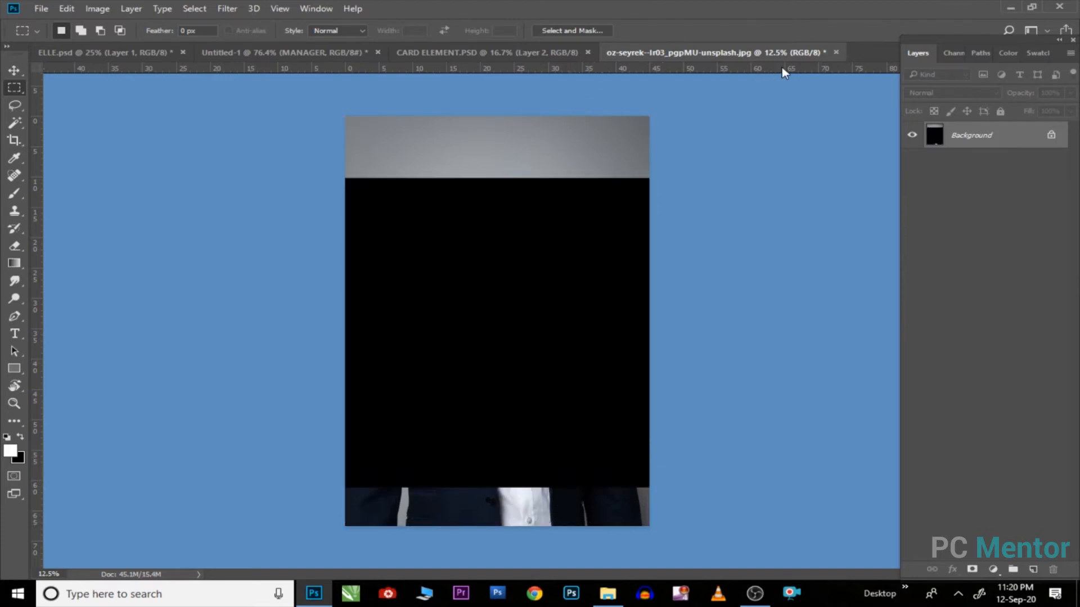
click(836, 52)
click(542, 239)
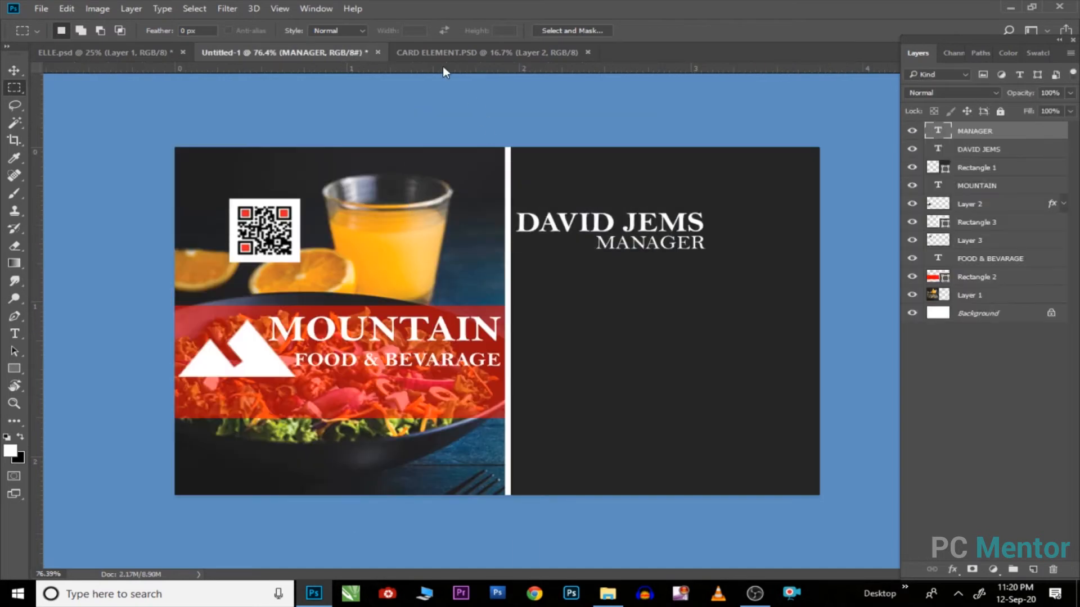
Step: Paste the portrait into the card and start shrinking it onto the card
key(ctrl+v)
key(ctrl+t)
key(ctrl+minus)
key(ctrl+minus)
key(ctrl+minus)
key(ctrl+minus)
key(ctrl+minus)
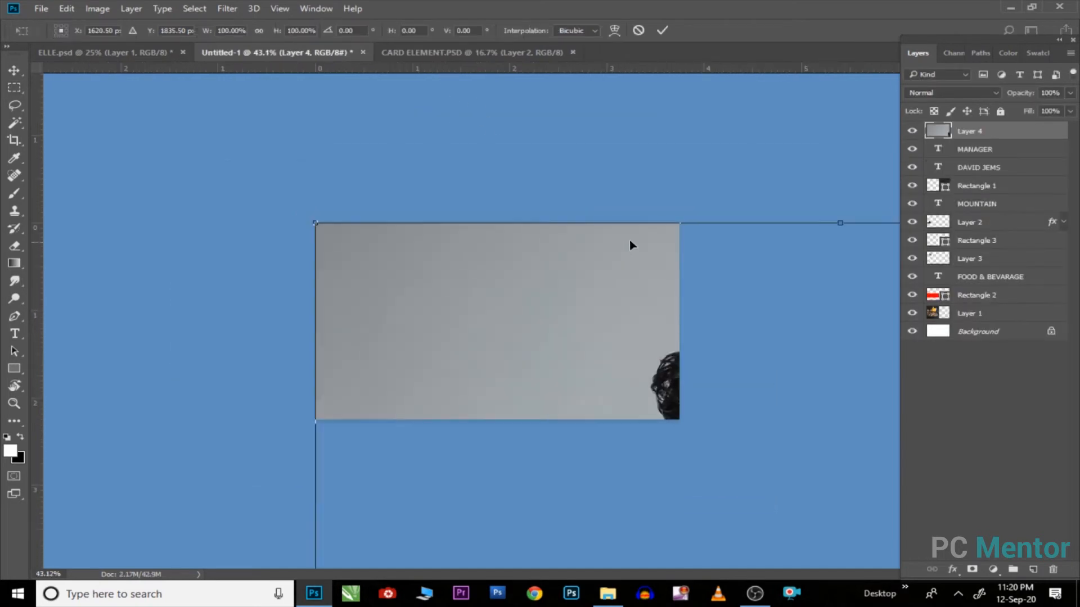
key(ctrl+minus)
key(ctrl+minus)
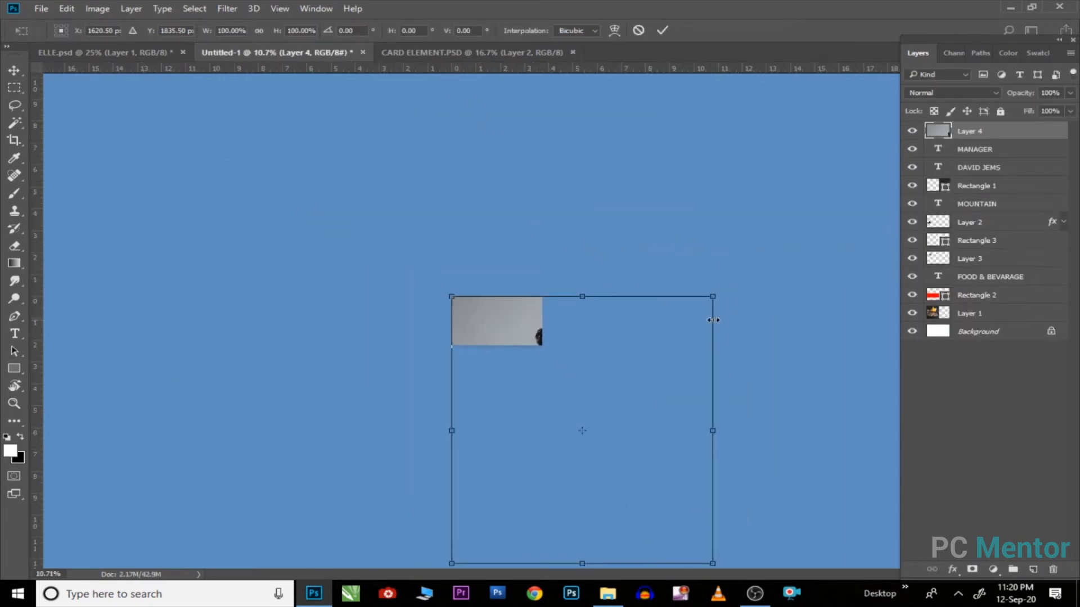
drag(714, 295, 608, 400)
key(ctrl+plus)
drag(638, 477, 589, 339)
key(ctrl+plus)
Step: Shrink the portrait to a small photo and place it right beside the name
drag(655, 259, 614, 294)
key(ctrl+plus)
key(ctrl+plus)
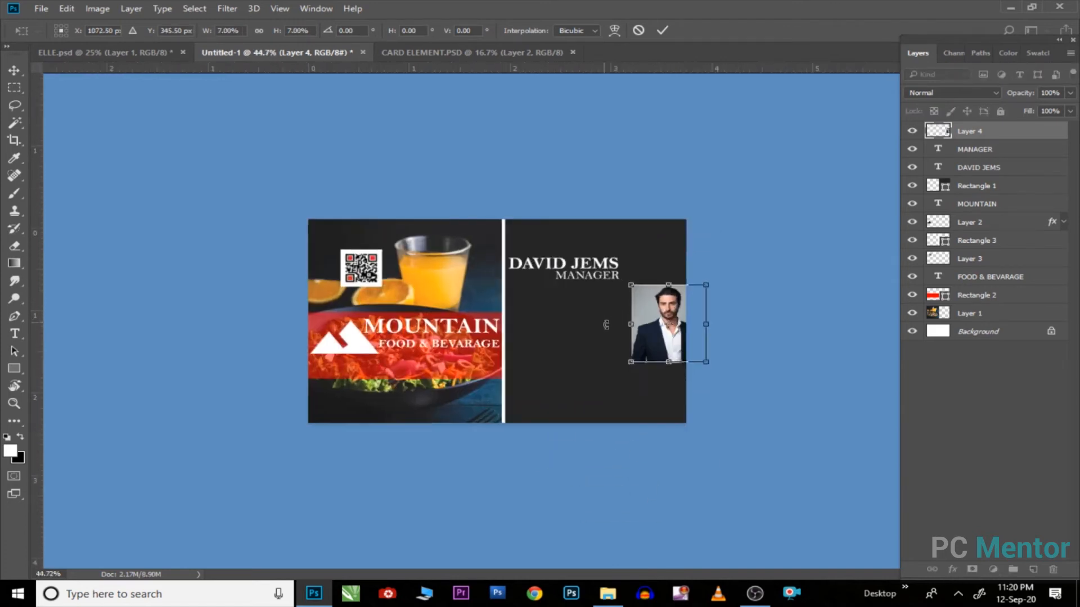
drag(767, 327, 756, 260)
drag(787, 197, 732, 210)
key(Return)
key(ctrl+plus)
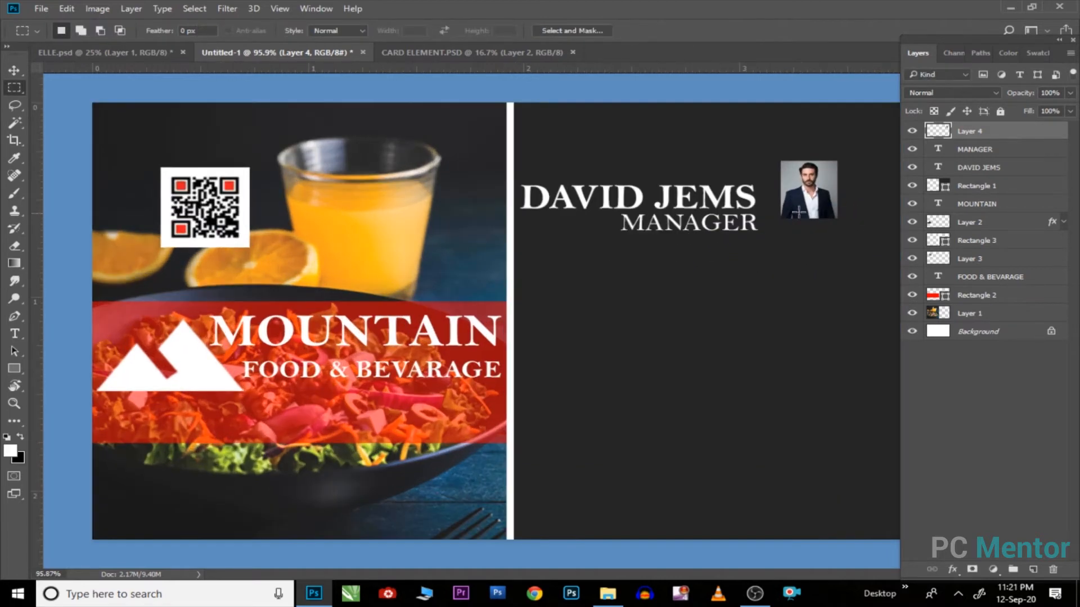
key(v)
drag(811, 211, 795, 225)
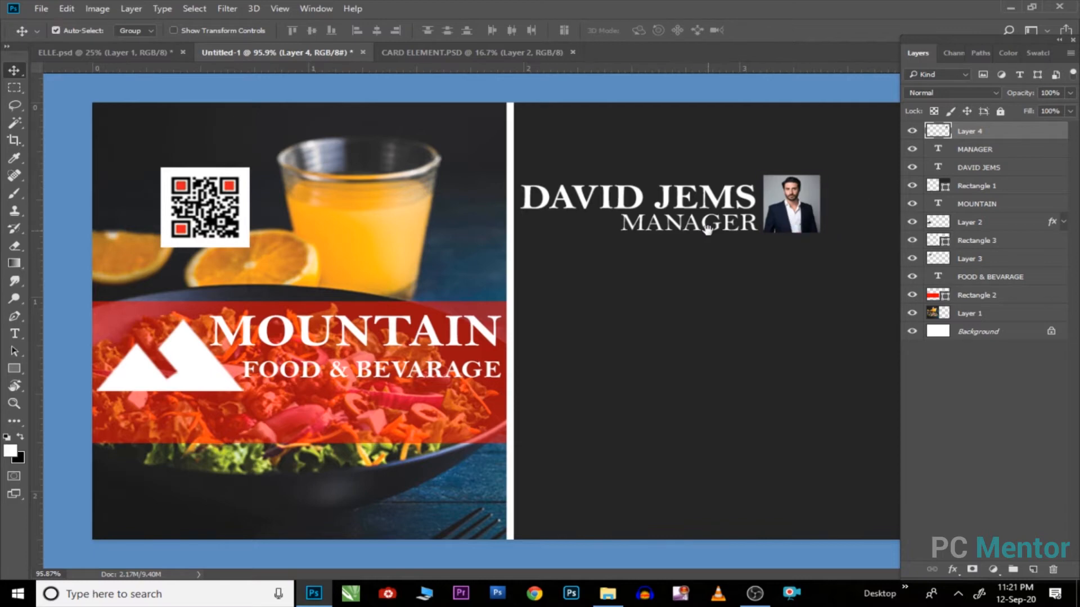
Step: Fit the card on screen and add a 'for order' text line below MANAGER
right_click(719, 249)
click(737, 255)
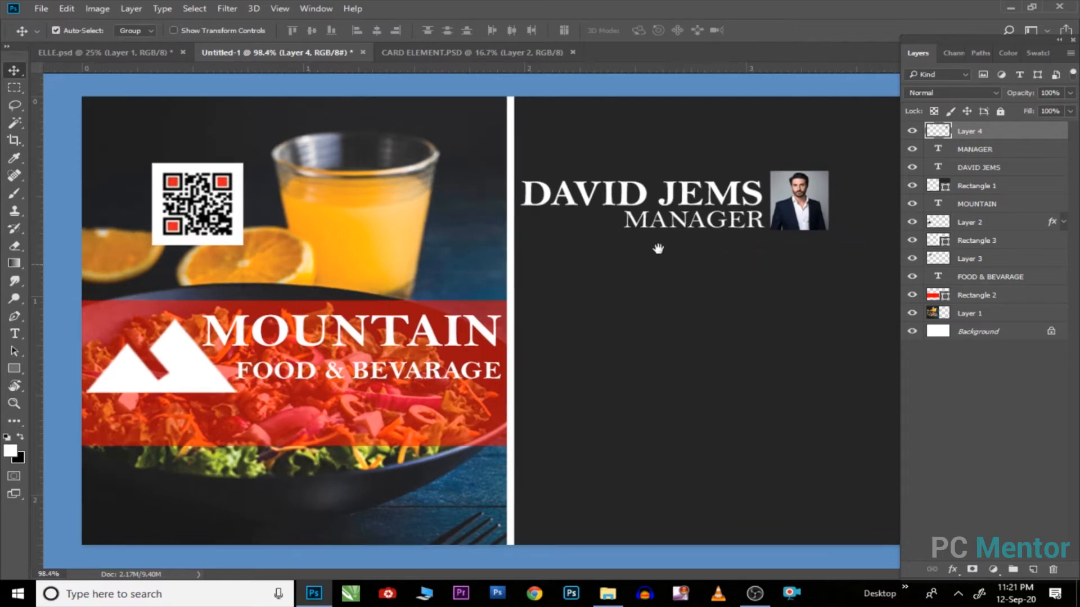
key(t)
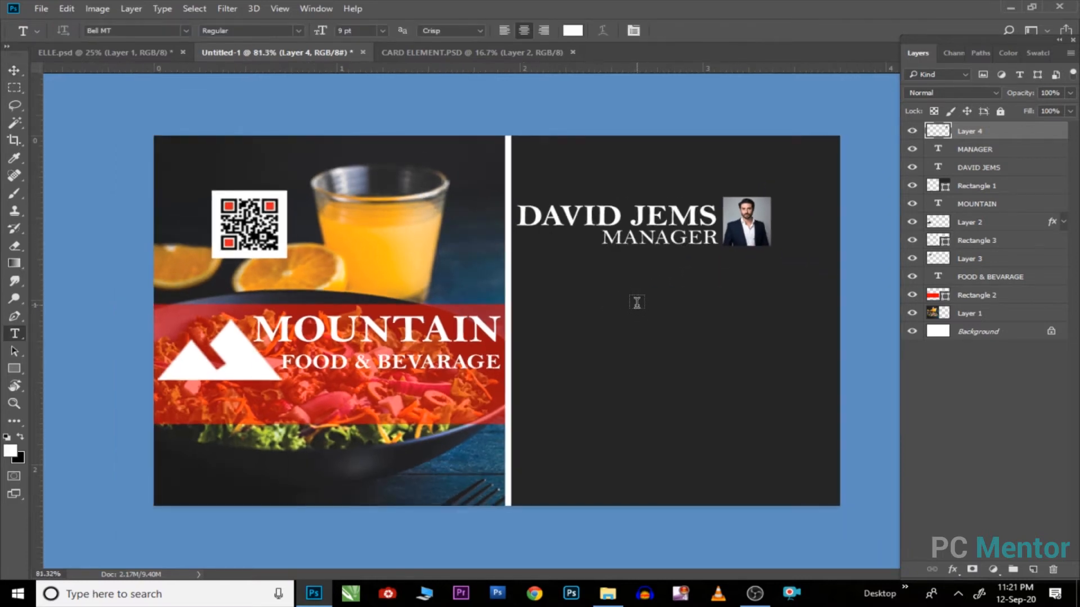
click(610, 324)
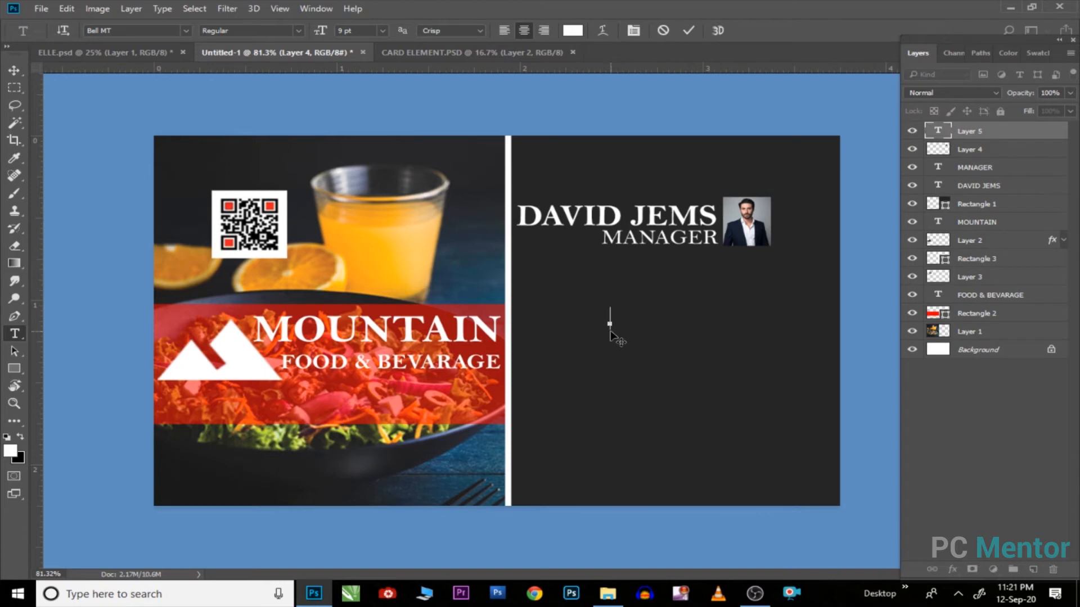
text(for order)
Step: Commit the 'for order' text and center it on the dark half
key(ctrl+Return)
key(v)
drag(604, 325, 671, 320)
Step: Add a phone-number line and move it under the 'for order' text
key(t)
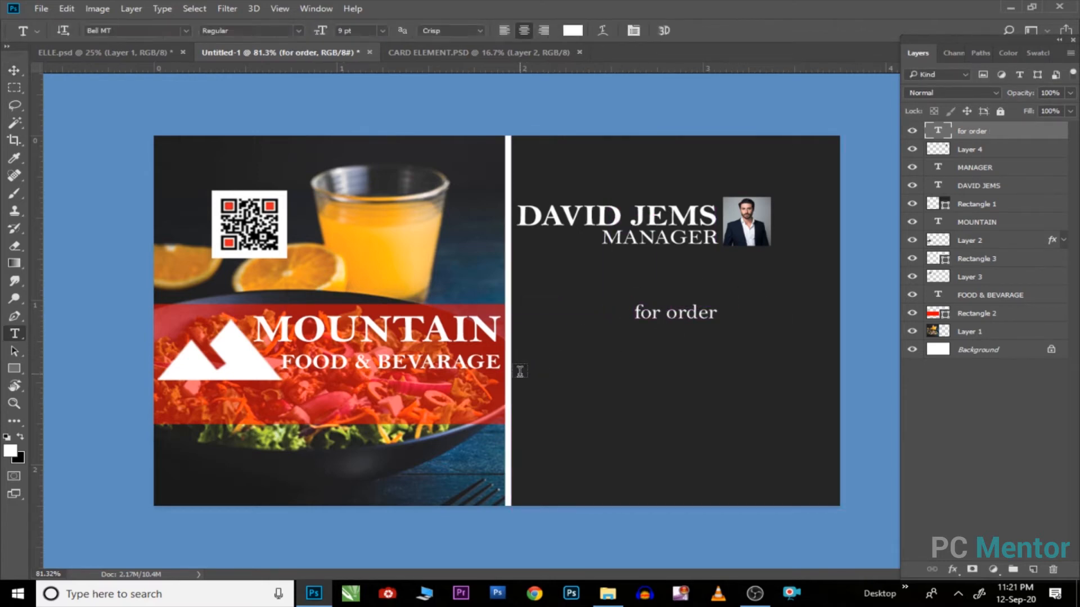
click(520, 373)
text(+91 )
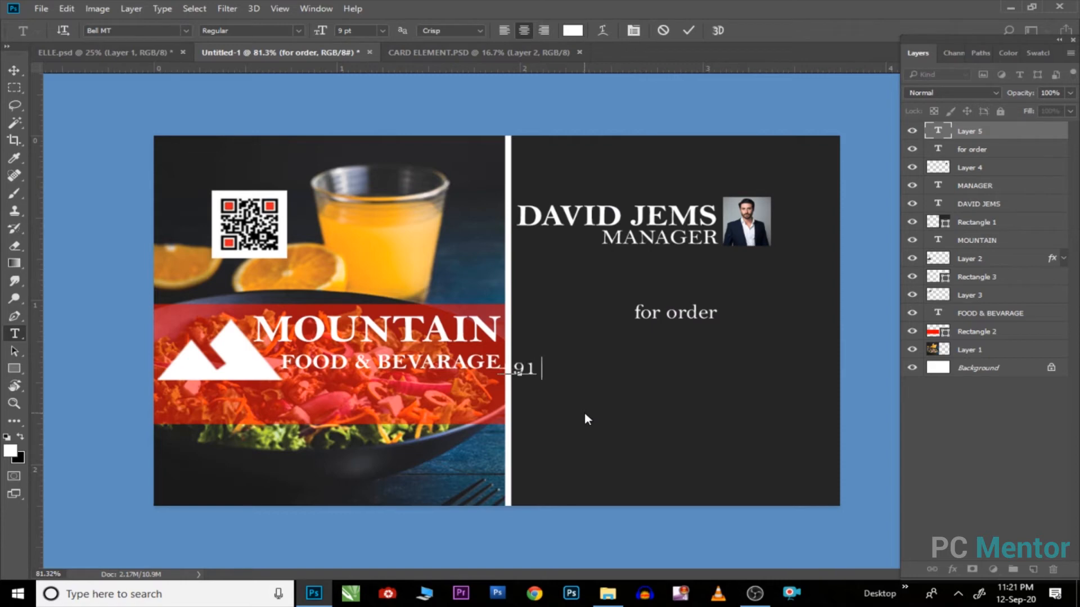
text(1234567890)
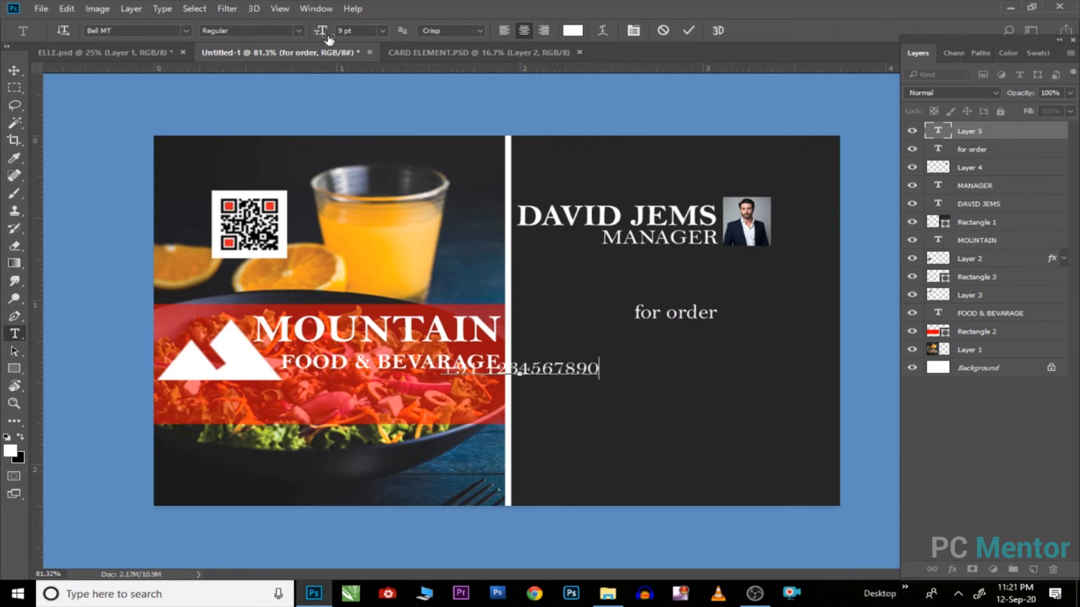
key(ctrl+a)
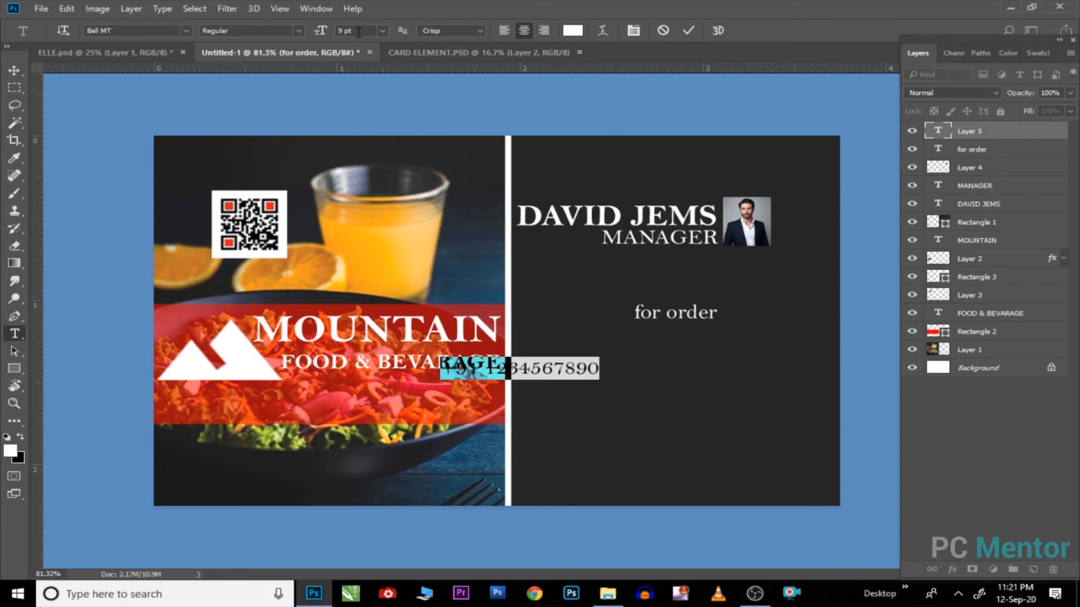
click(360, 31)
scroll(361, 31, up, 1)
scroll(360, 30, up, 3)
click(15, 71)
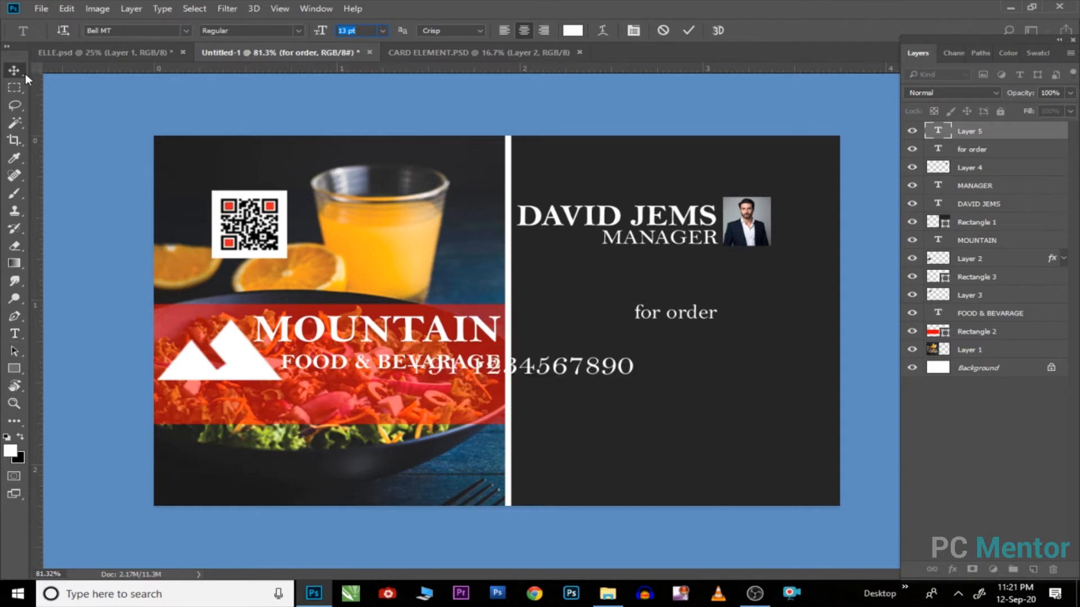
drag(529, 371, 631, 347)
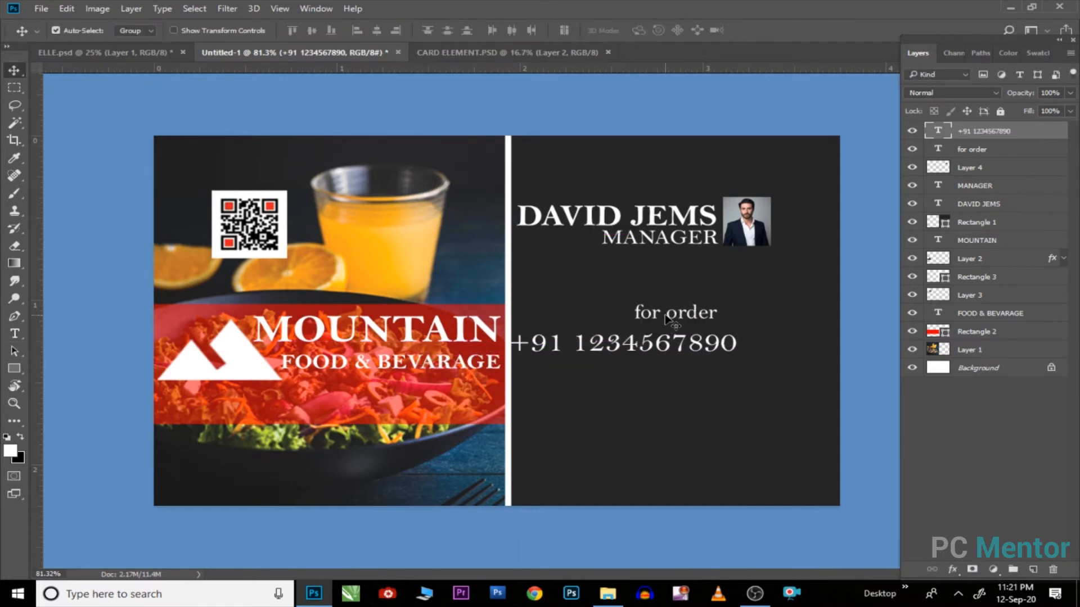
drag(678, 314, 679, 339)
Step: Set the phone number to 11 pt and realign it with 'for order'
double_click(723, 351)
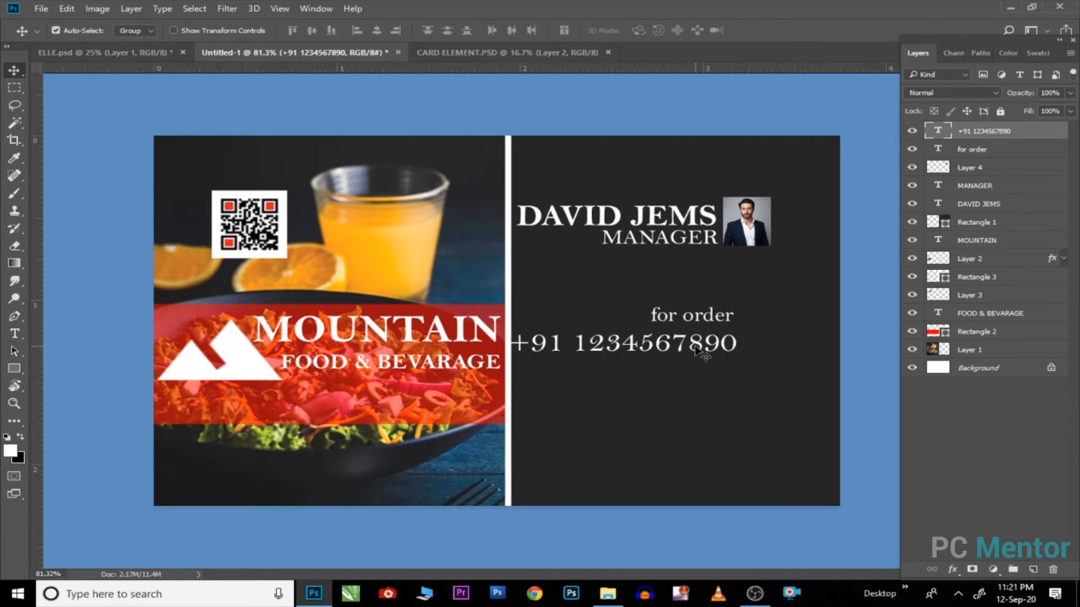
click(364, 30)
text(11)
key(Return)
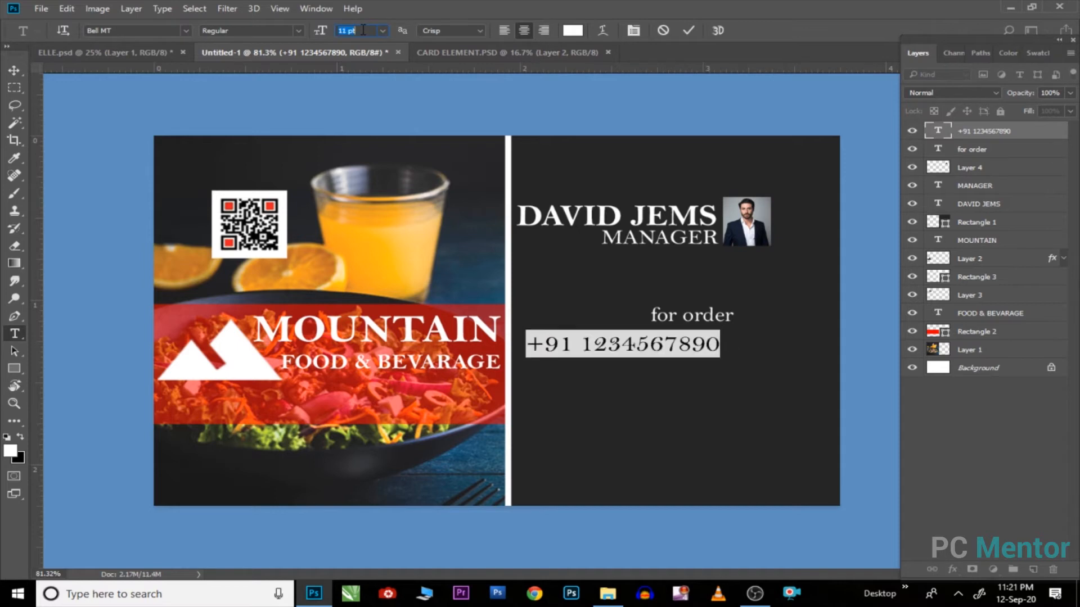
click(15, 71)
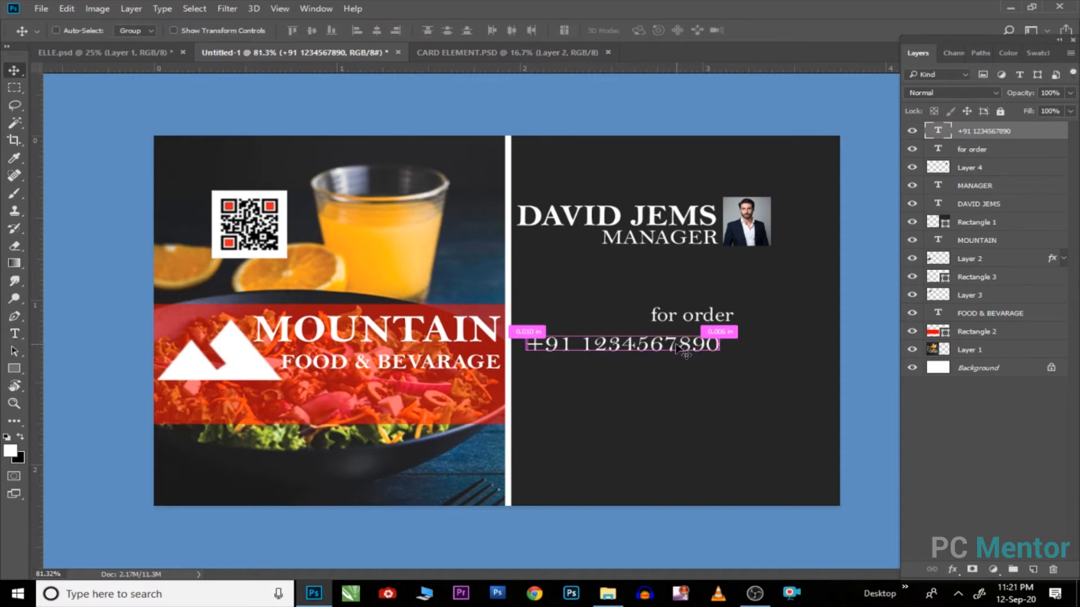
drag(691, 320, 677, 318)
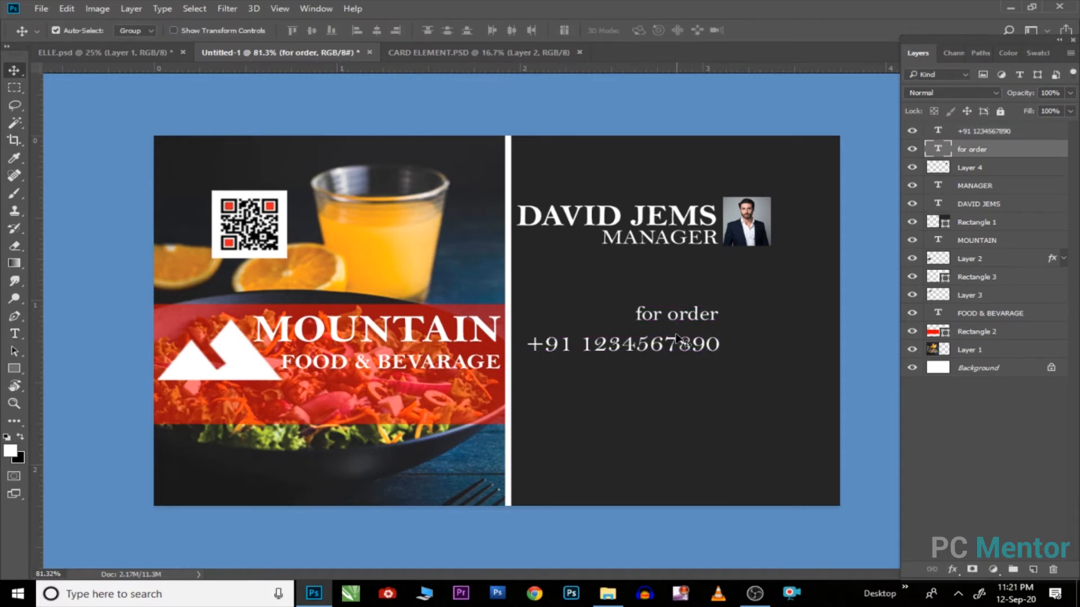
click(684, 353)
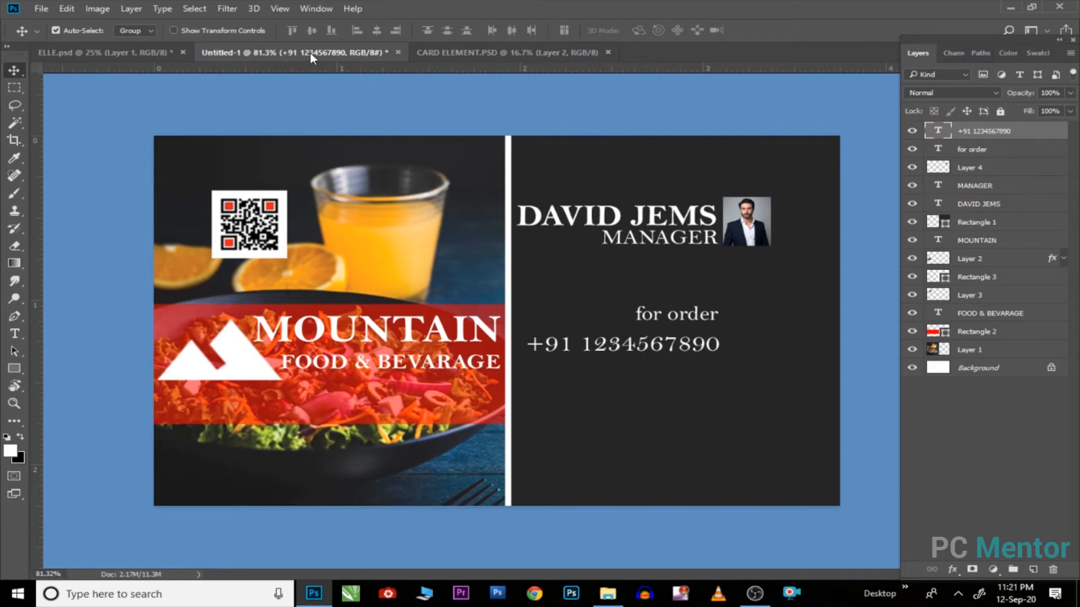
click(498, 53)
Step: Bring the phone icon from CARD ELEMENT into the card, shrink it, and place it beside the number
drag(577, 251, 654, 294)
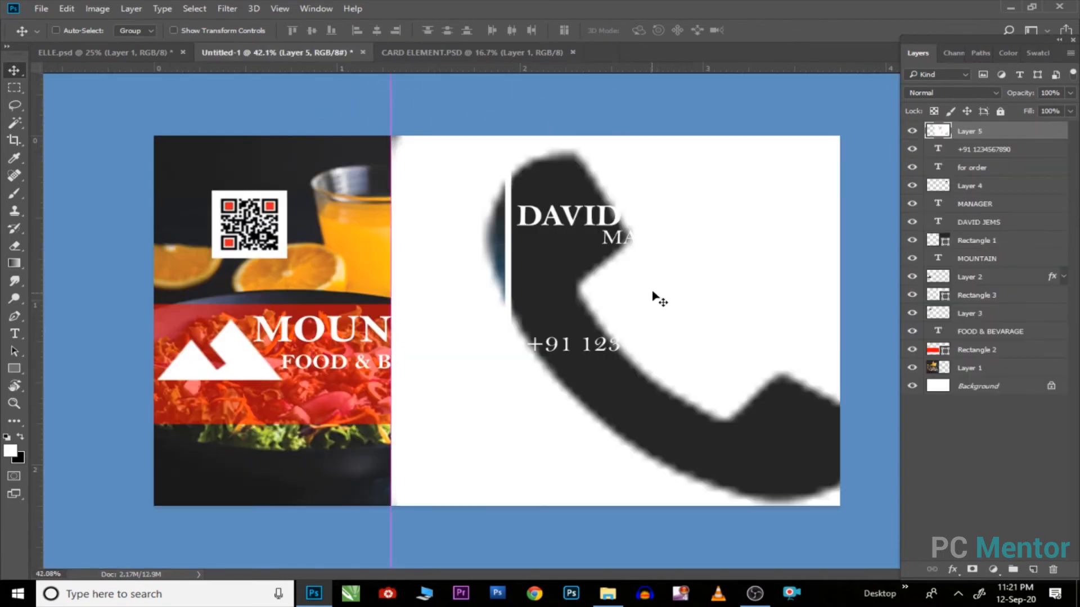
scroll(653, 294, down, 6)
key(ctrl+t)
drag(739, 192, 712, 311)
scroll(613, 317, up, 4)
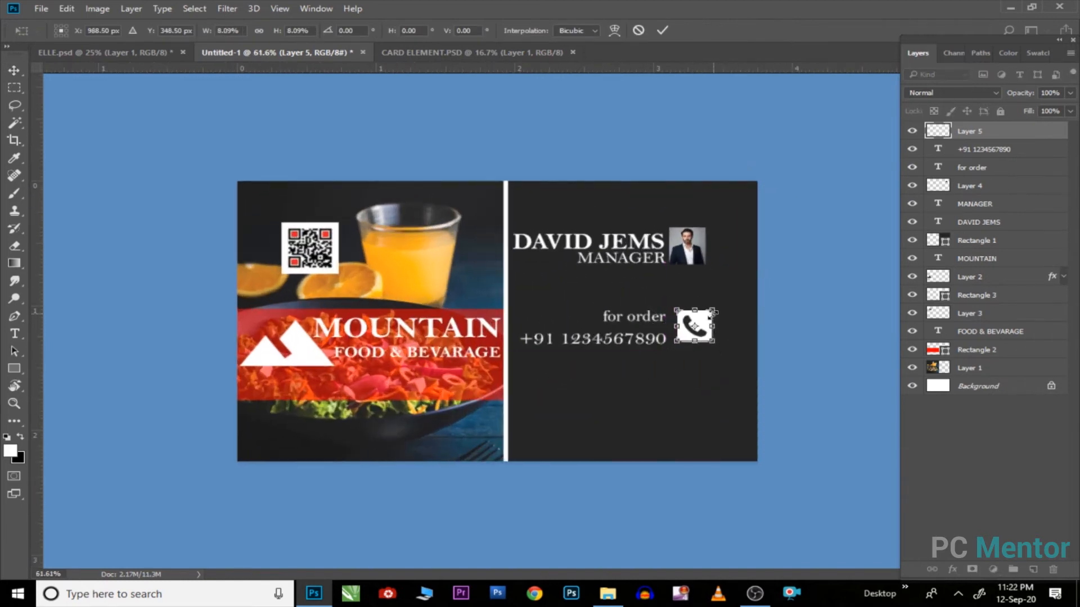
scroll(707, 327, up, 4)
key(Return)
scroll(787, 360, up, 2)
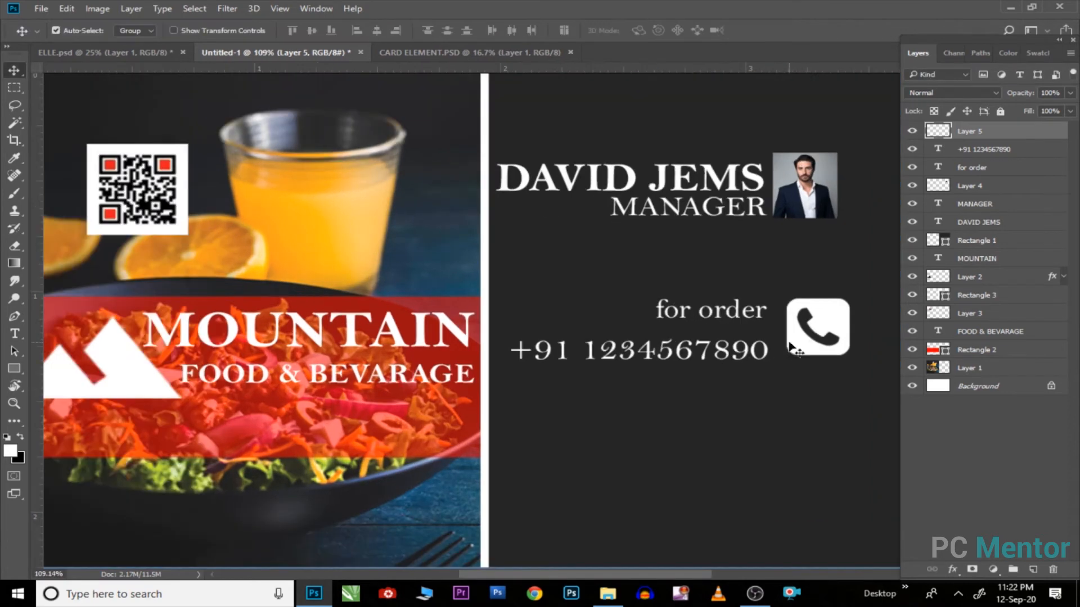
drag(809, 341, 801, 344)
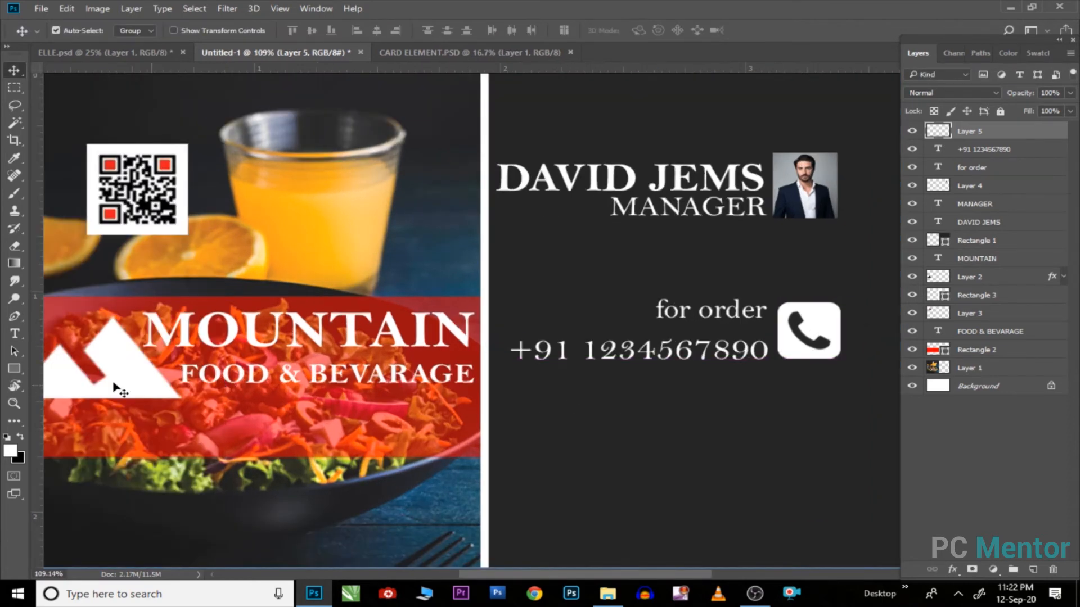
Step: Draw a thin blue rectangle bar under the phone number
click(17, 373)
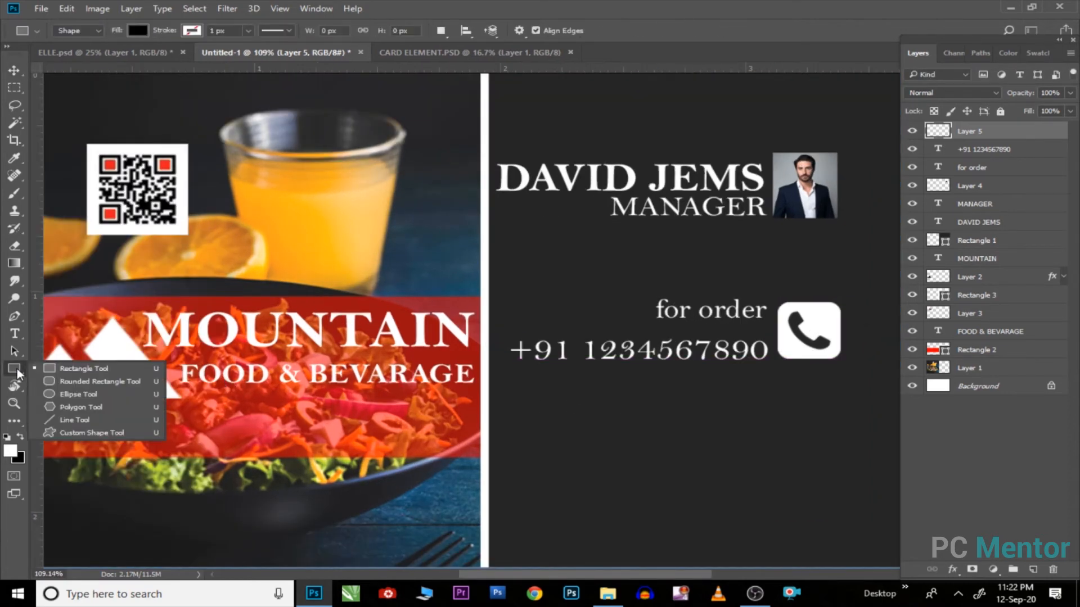
click(82, 371)
drag(500, 366, 845, 373)
click(767, 171)
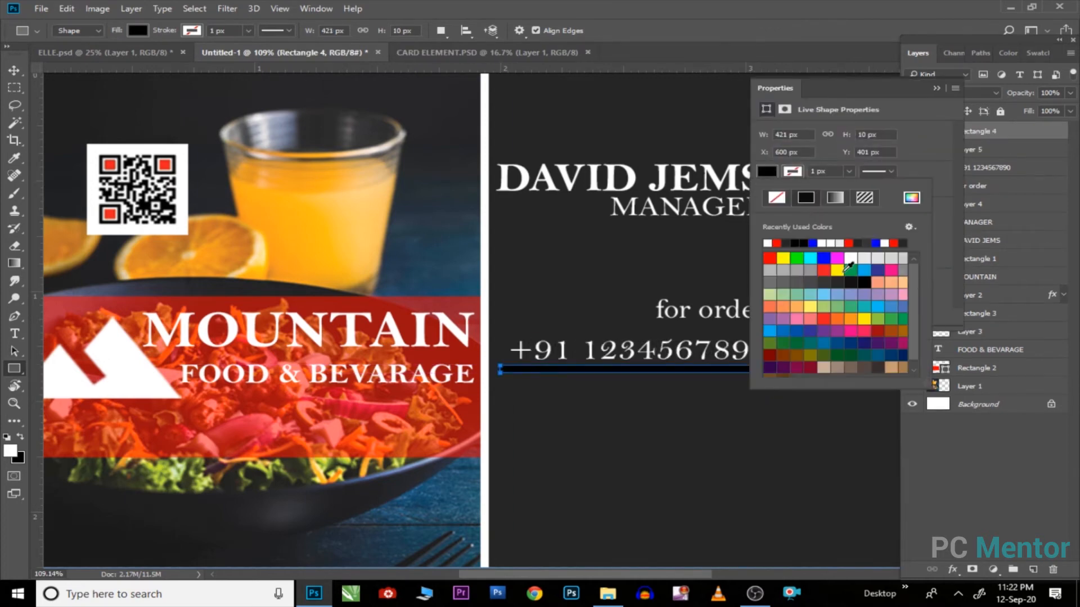
click(823, 259)
click(937, 89)
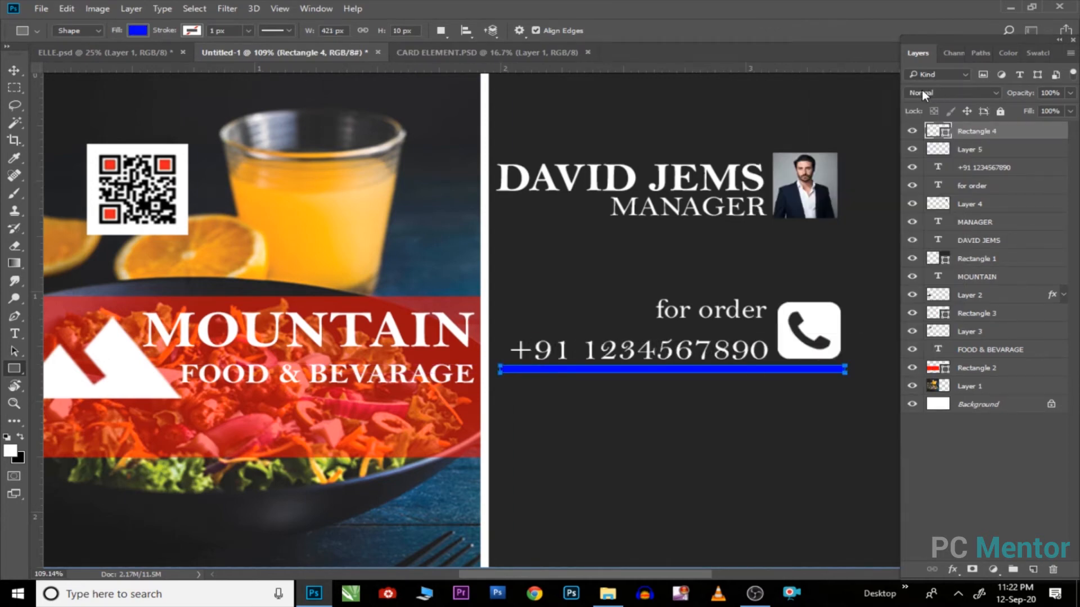
Step: Duplicate the blue bar lower down on the card
click(14, 71)
drag(618, 351, 527, 267)
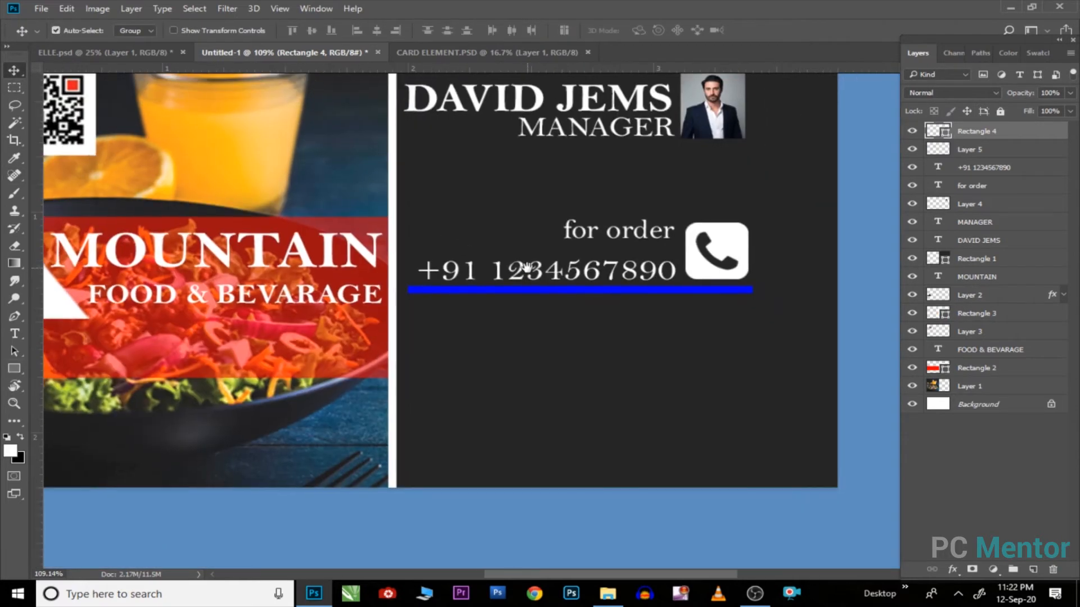
drag(578, 292, 582, 405)
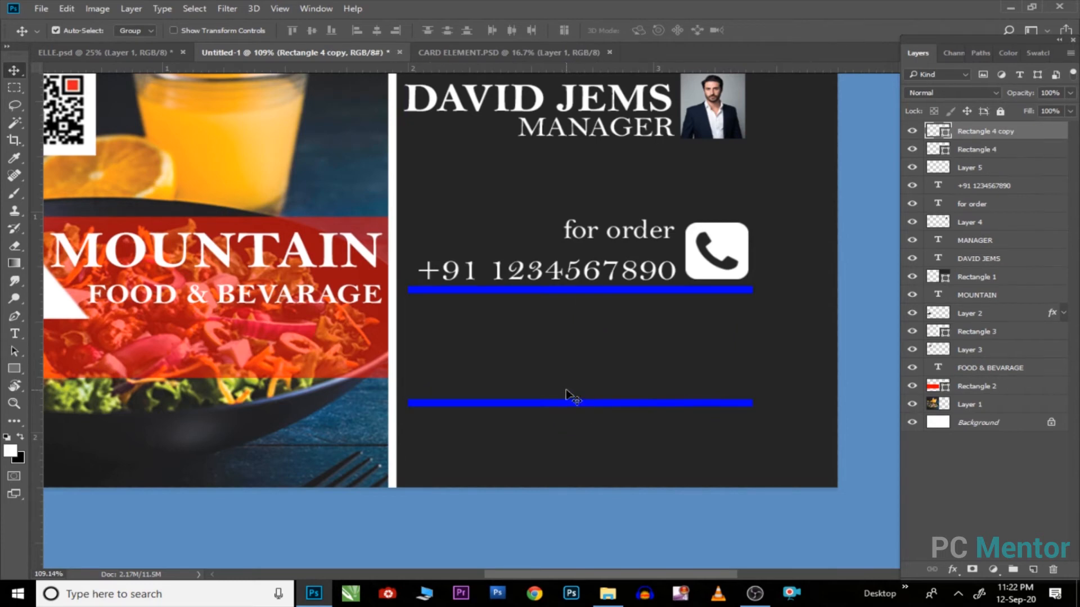
Step: Type a two-line street address below the top blue bar
key(t)
click(436, 311)
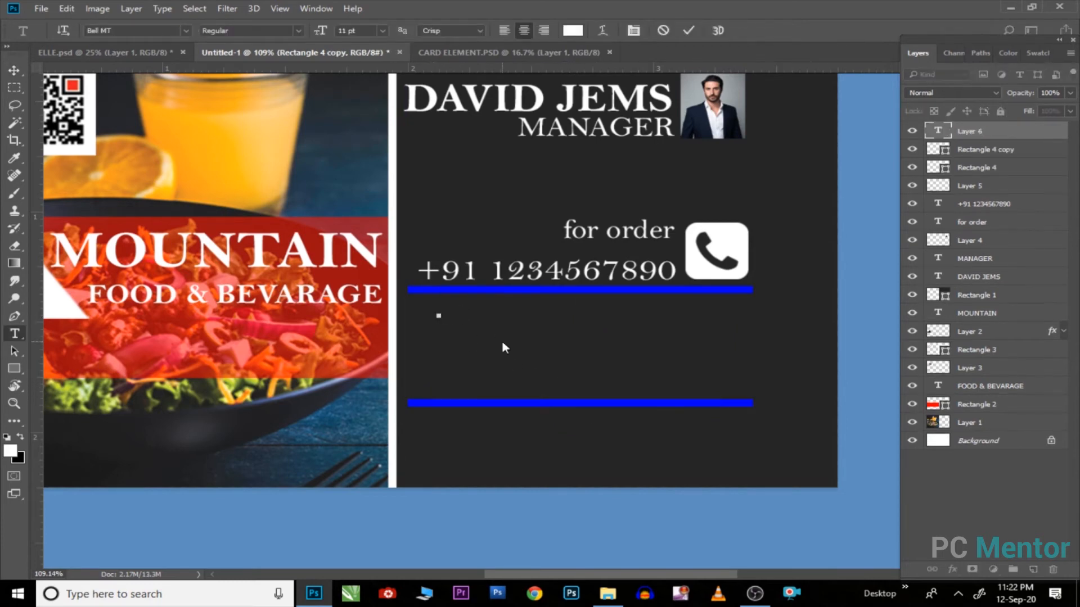
key(BackSpace)
key(BackSpace)
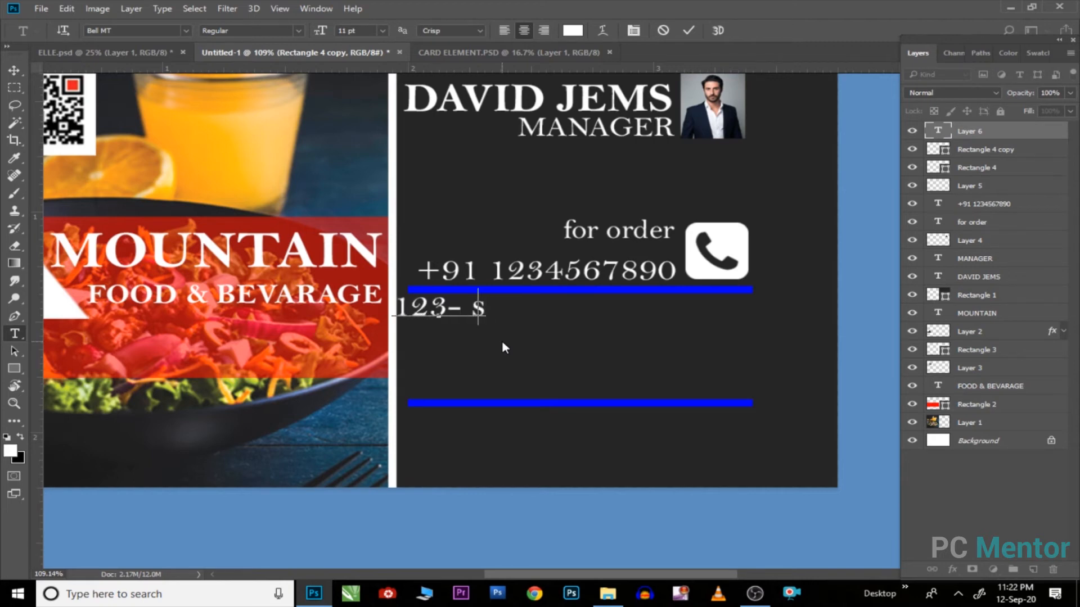
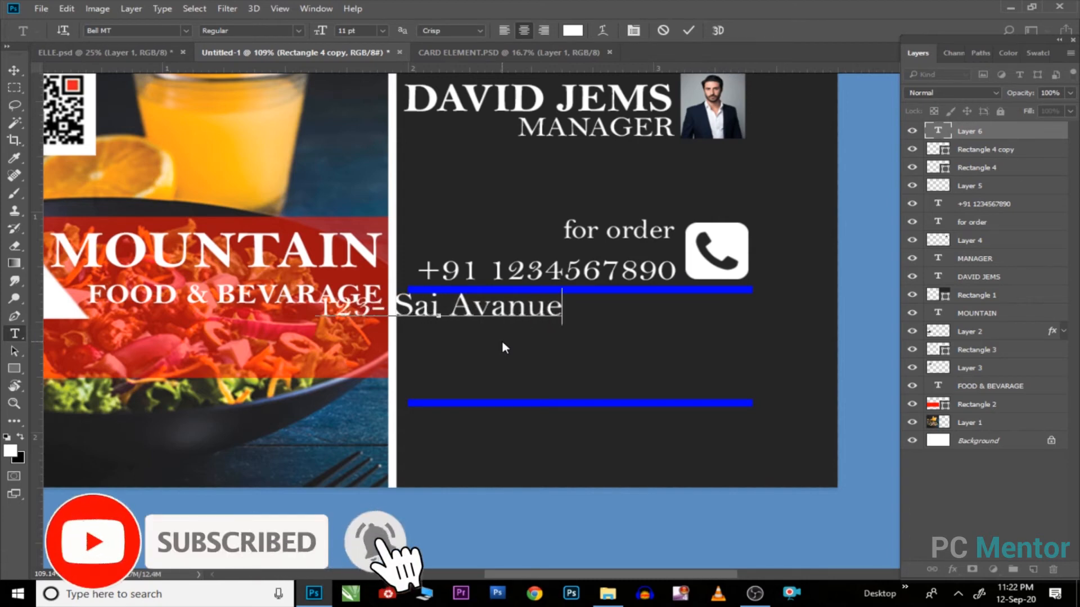
key(Return)
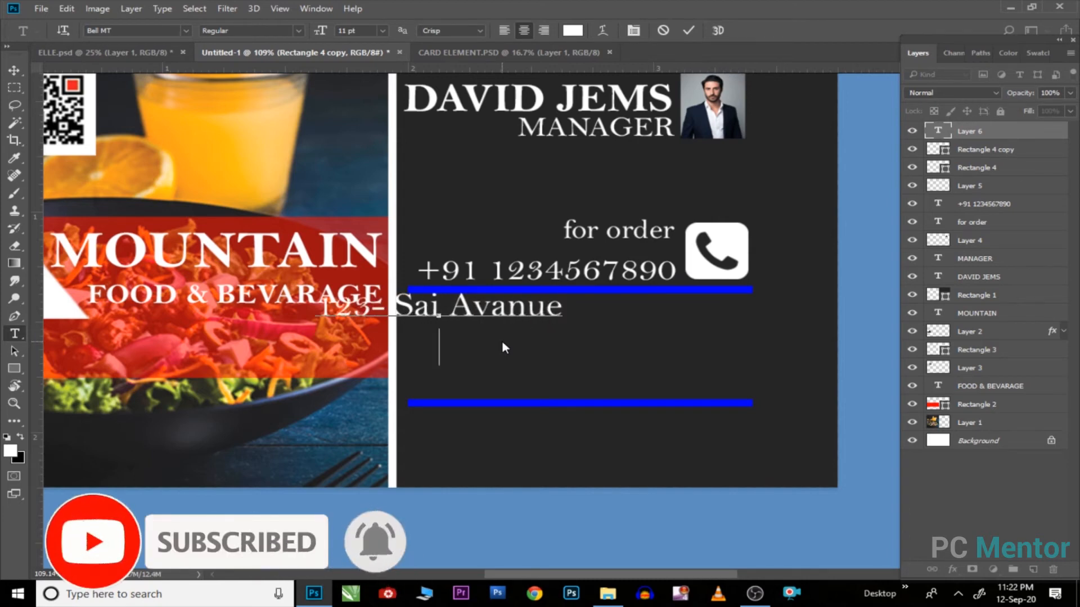
key(BackSpace)
key(BackSpace)
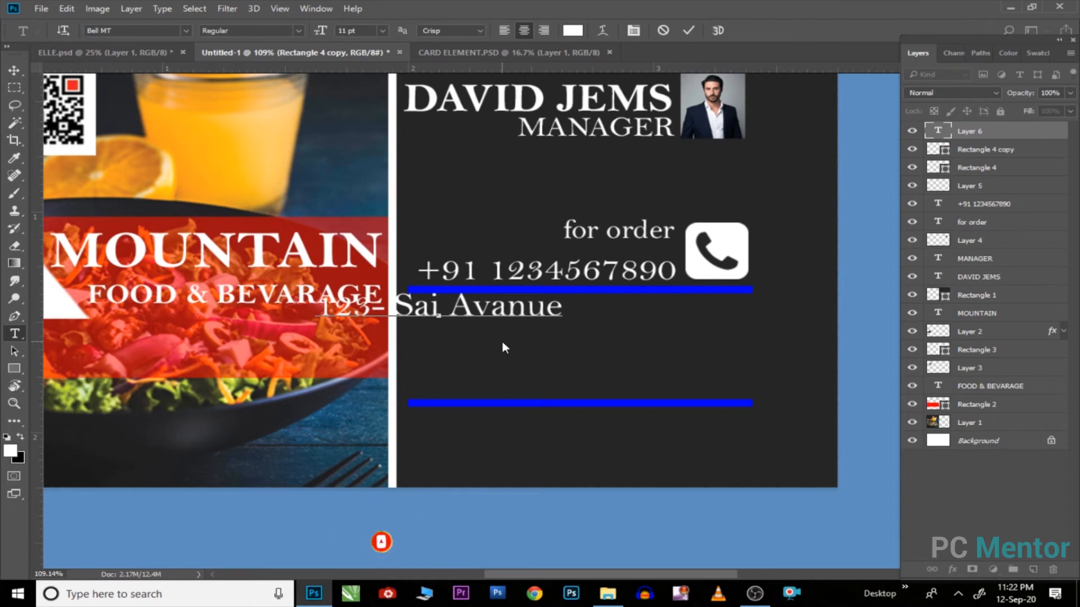
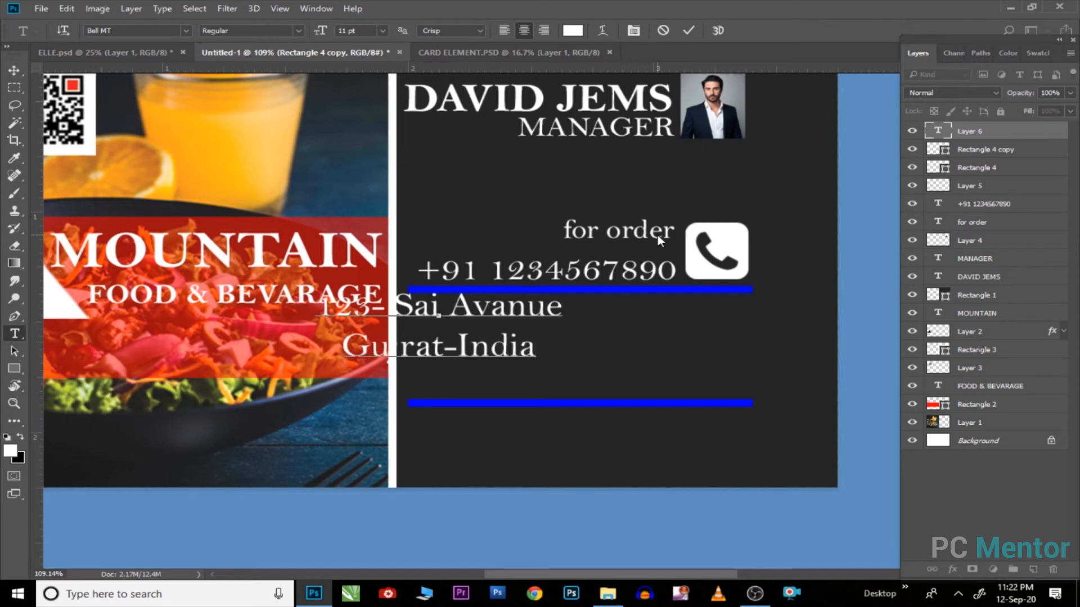
key(BackSpace)
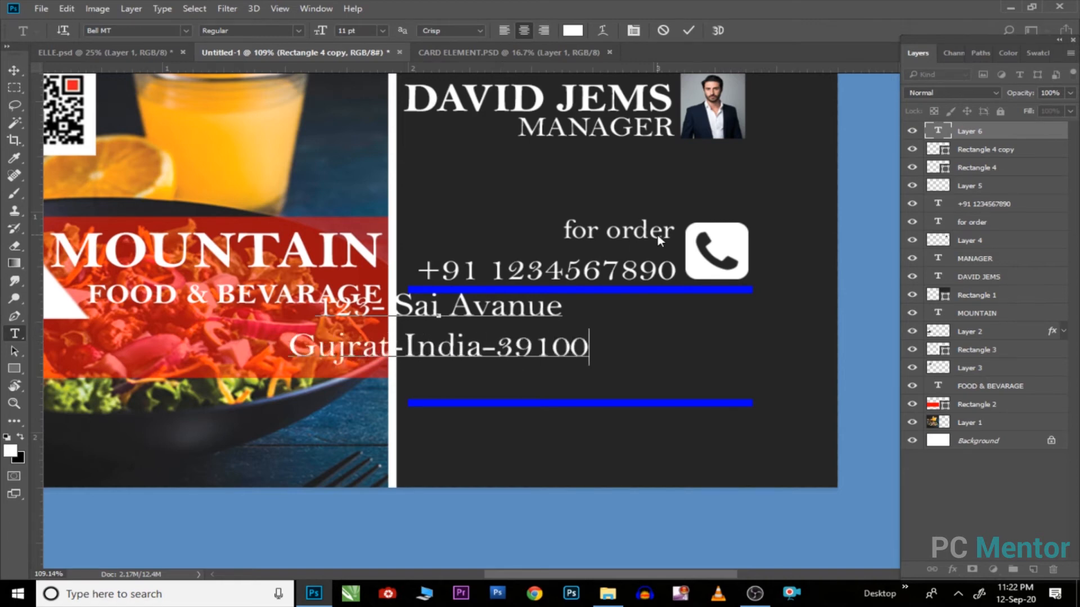
key(BackSpace)
key(BackSpace)
key(BackSpace)
key(BackSpace)
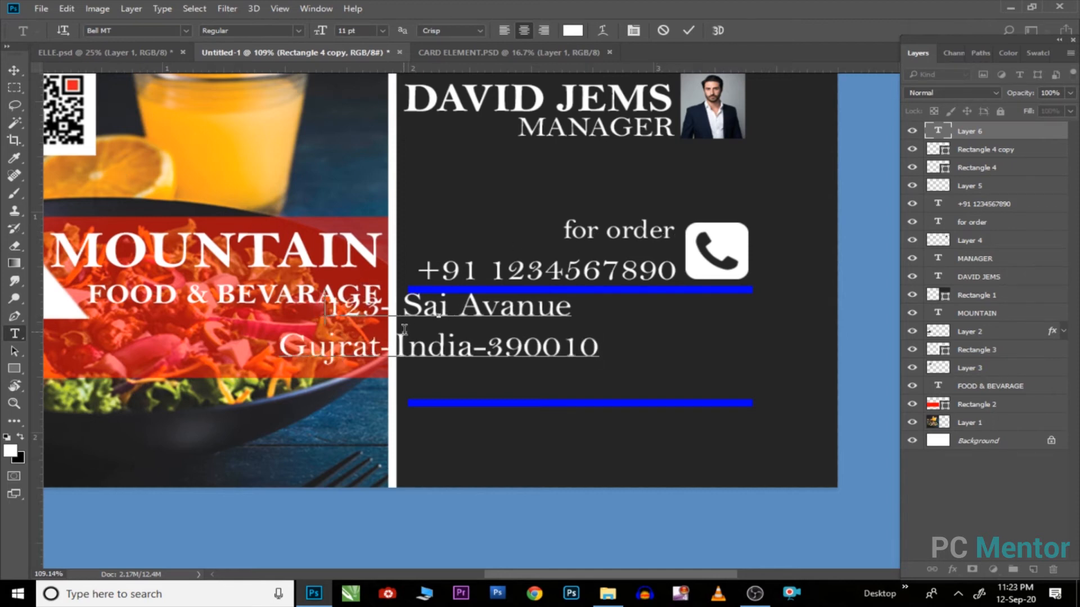
Step: Shift the address right and raise the lower blue bar beneath it
click(21, 71)
drag(529, 337, 673, 338)
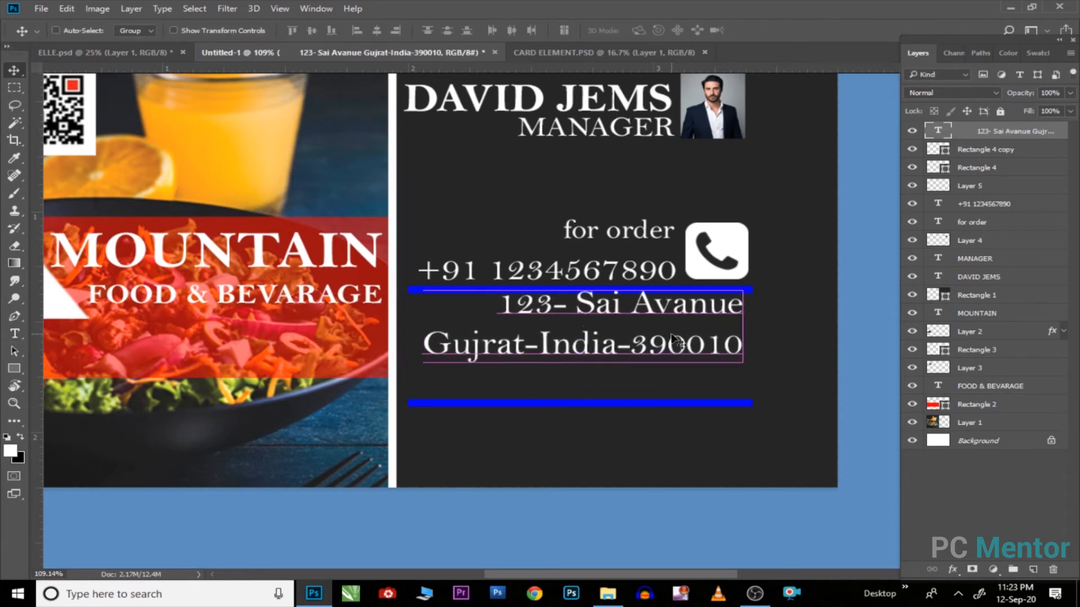
drag(676, 403, 679, 384)
key(t)
click(425, 416)
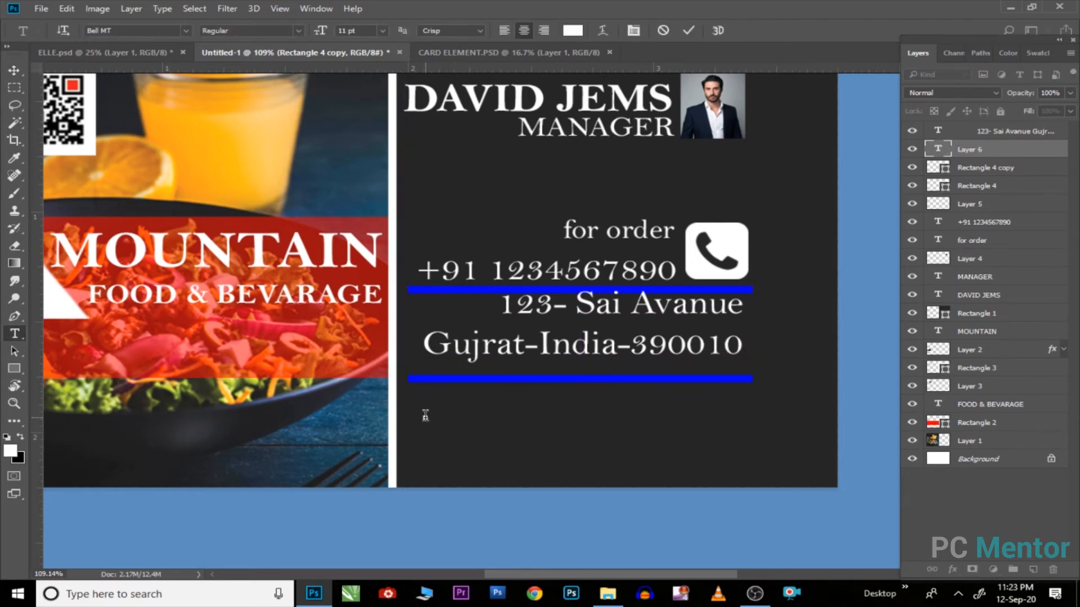
Step: Type the info e-mail address at 10 pt and position it below the lower bar
text(info@yourg,)
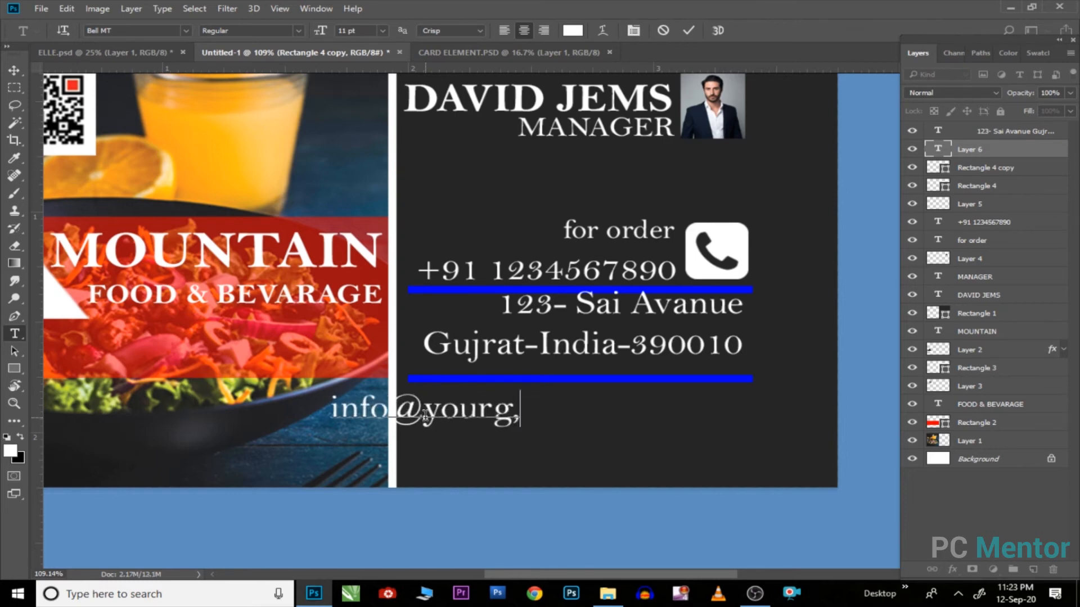
key(BackSpace)
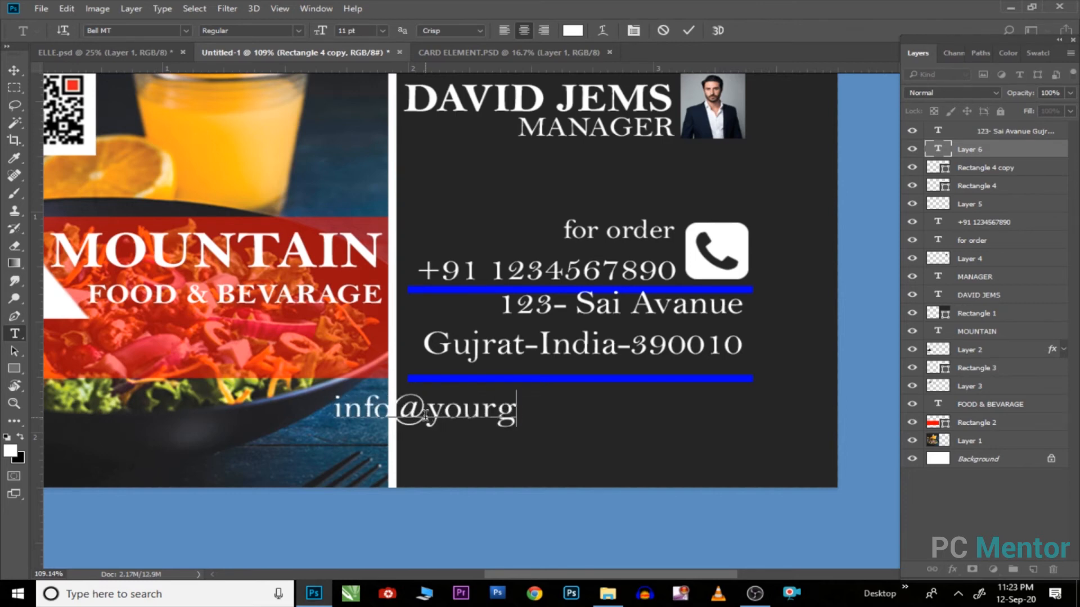
text(mia)
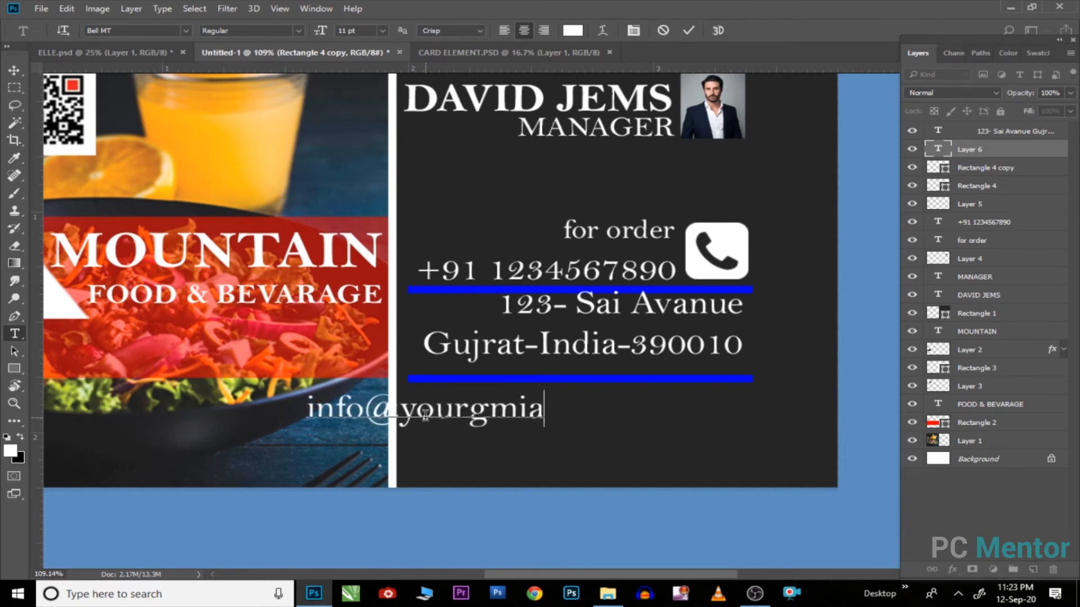
text(l.com)
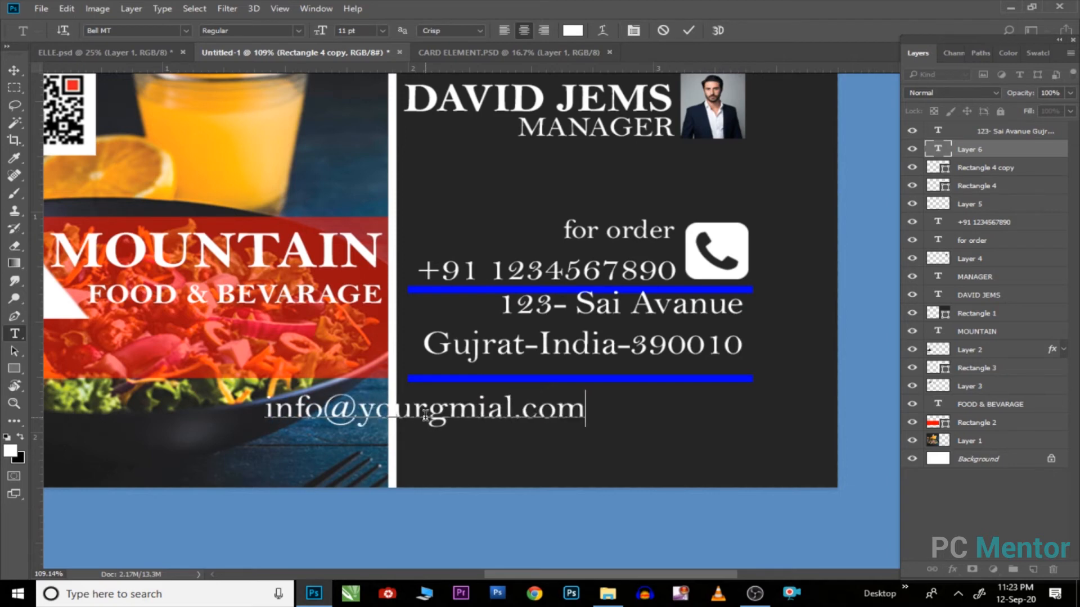
key(ctrl+a)
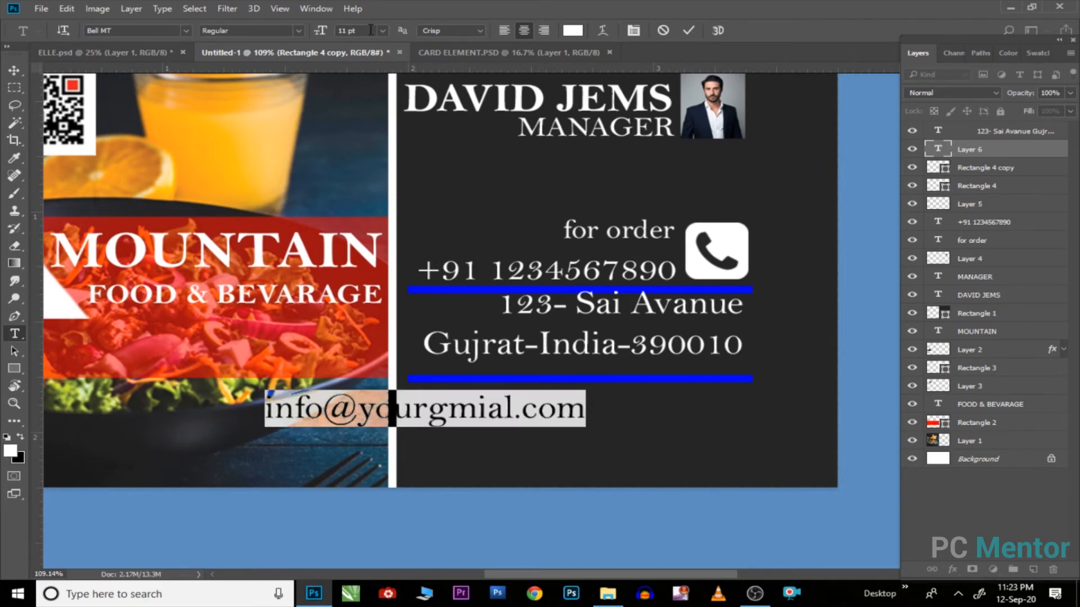
click(371, 33)
scroll(370, 35, down, 1)
click(14, 71)
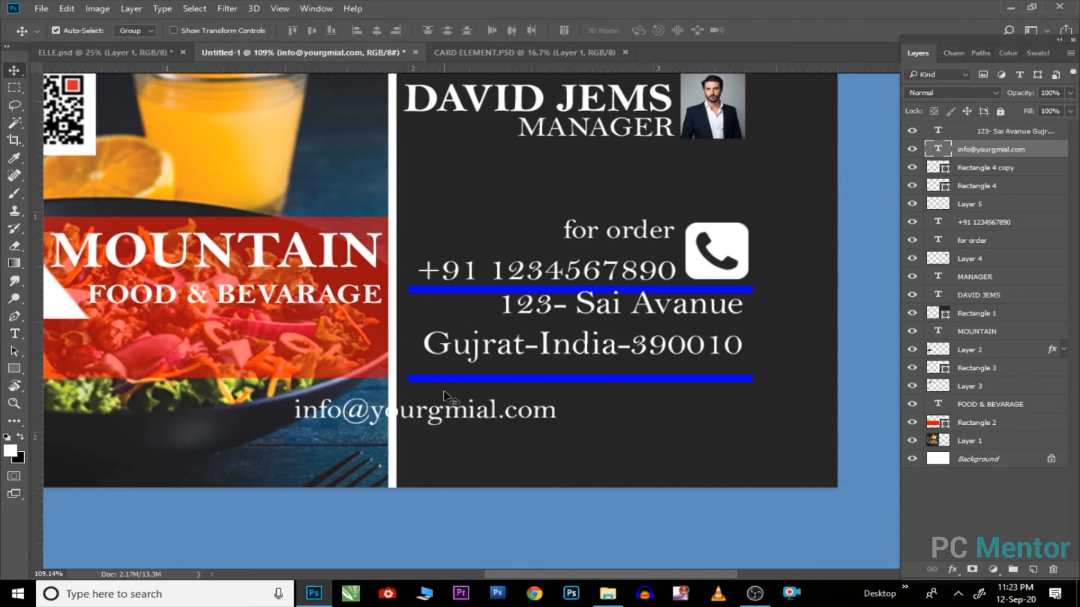
drag(430, 411, 561, 444)
double_click(492, 438)
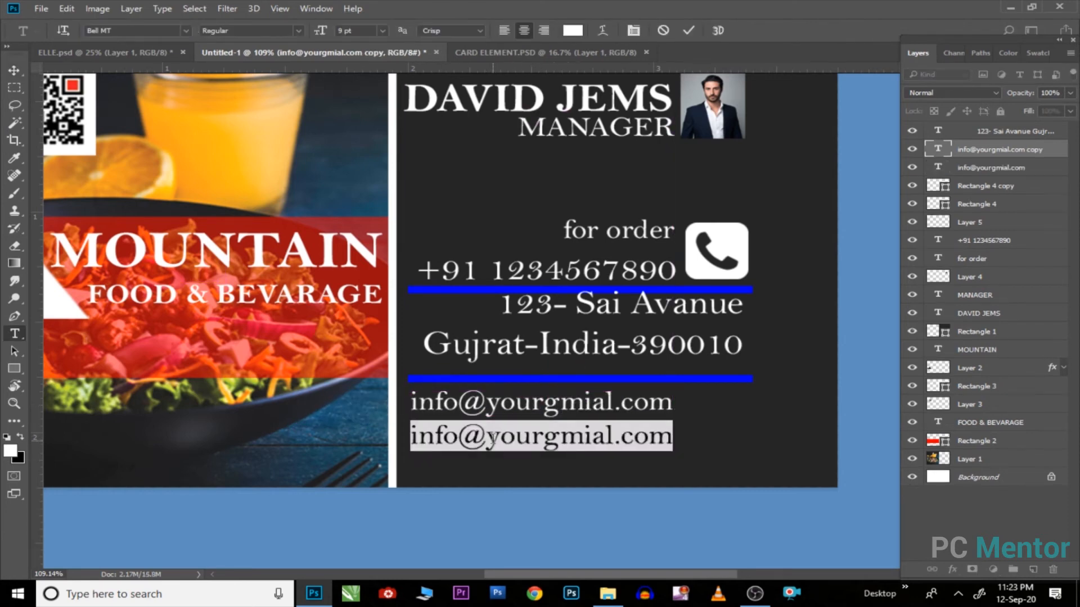
key(BackSpace)
text(www)
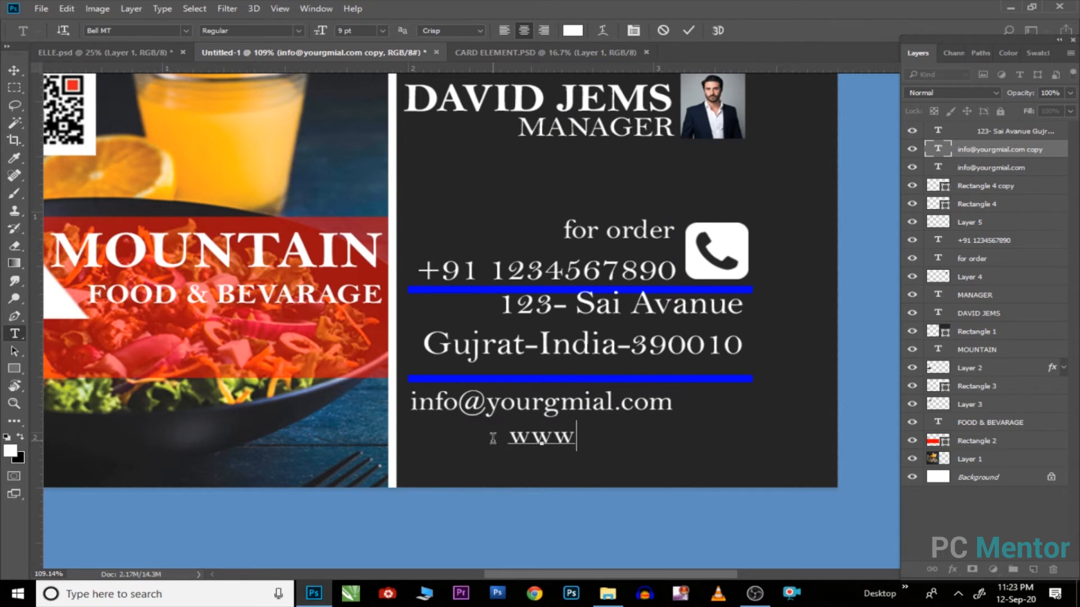
text(.mounta)
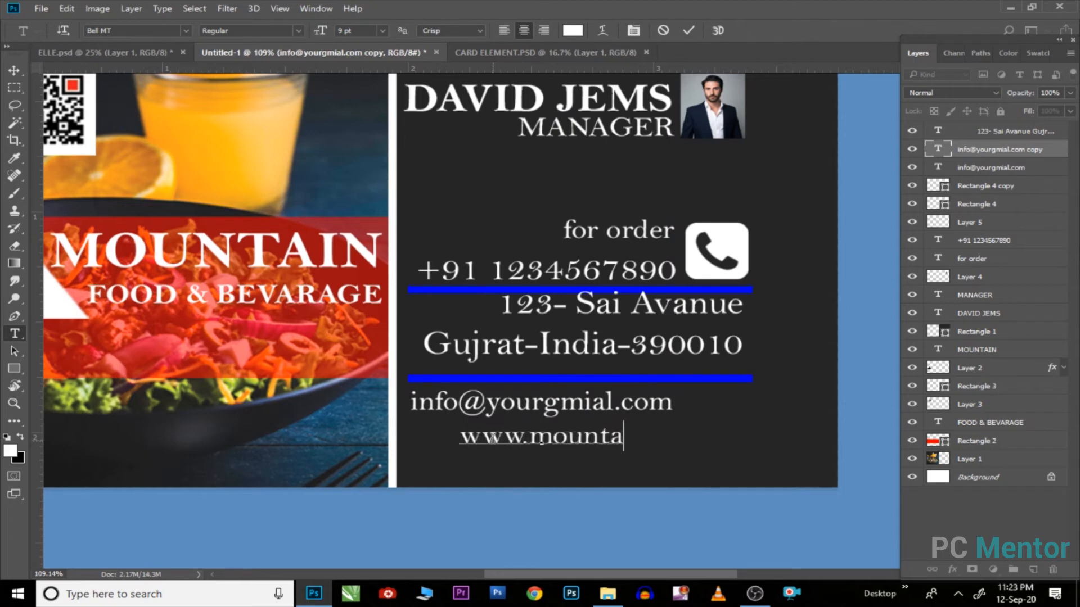
text(in)
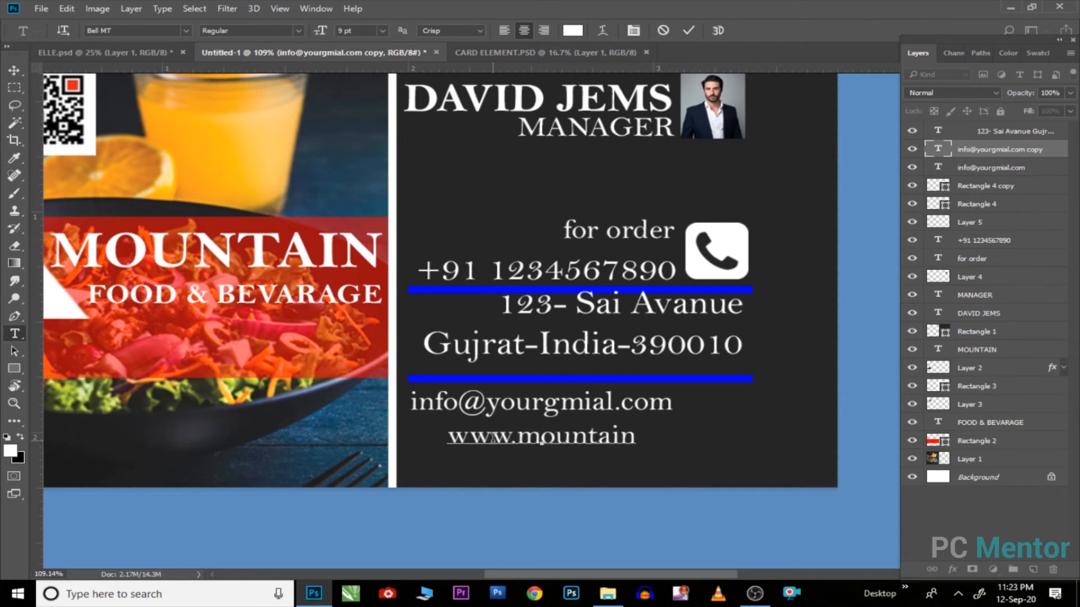
text(.com)
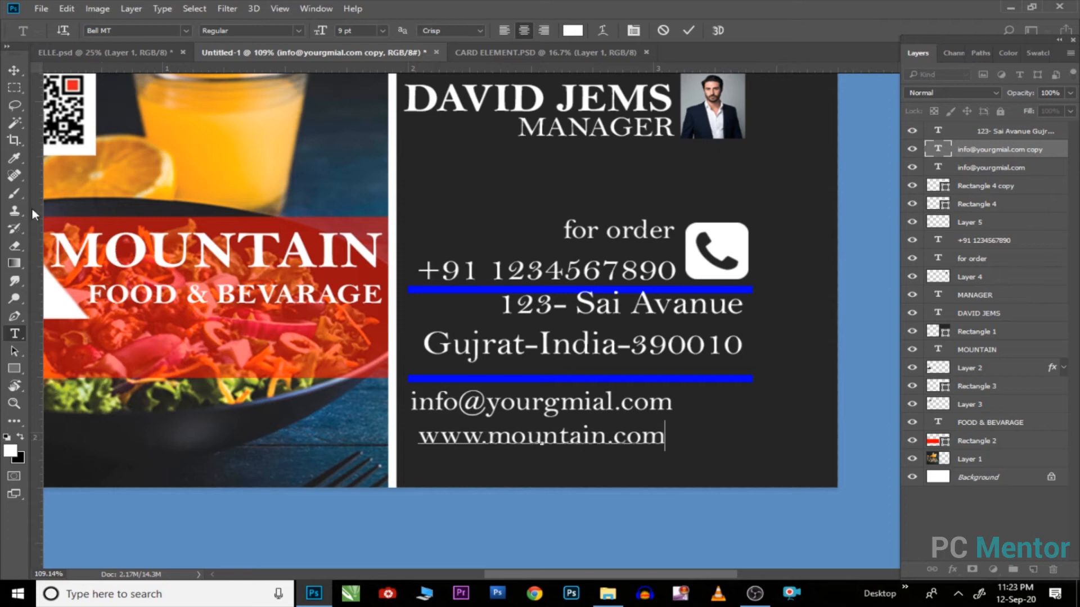
click(22, 69)
drag(525, 438, 538, 436)
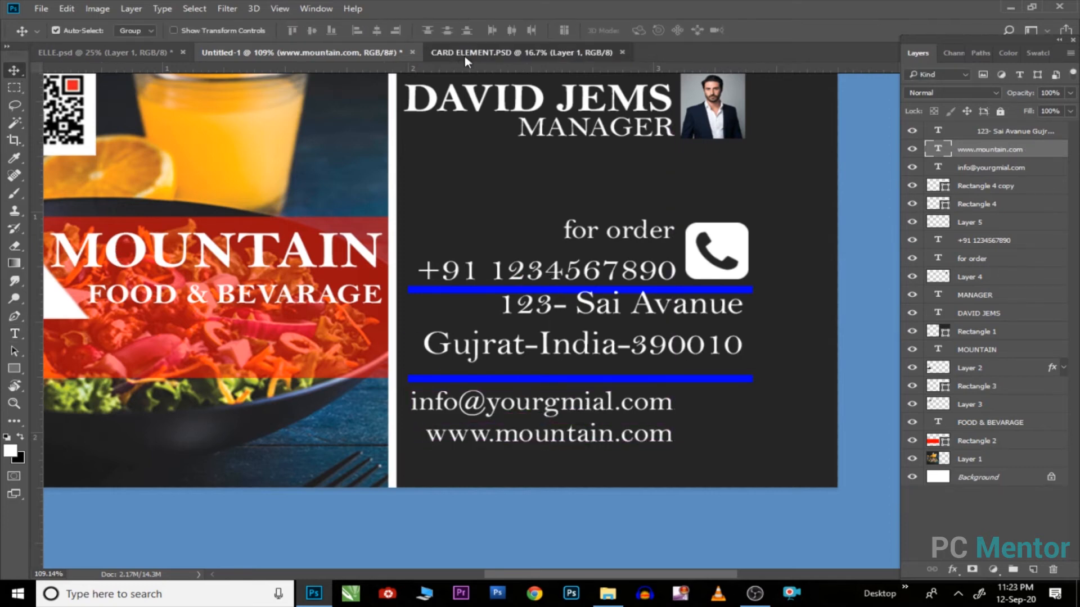
Step: In ELLE.psd, separate the mail and globe icons and enlarge them to matching sizes
click(464, 54)
click(143, 56)
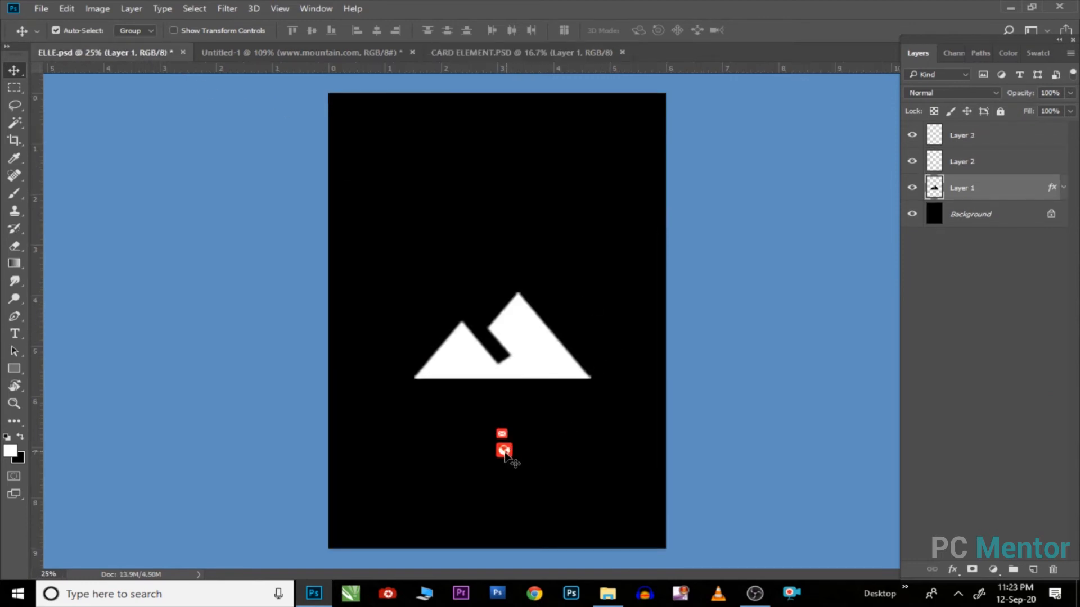
drag(504, 455, 552, 388)
key(ctrl+t)
key(Return)
drag(533, 428, 569, 326)
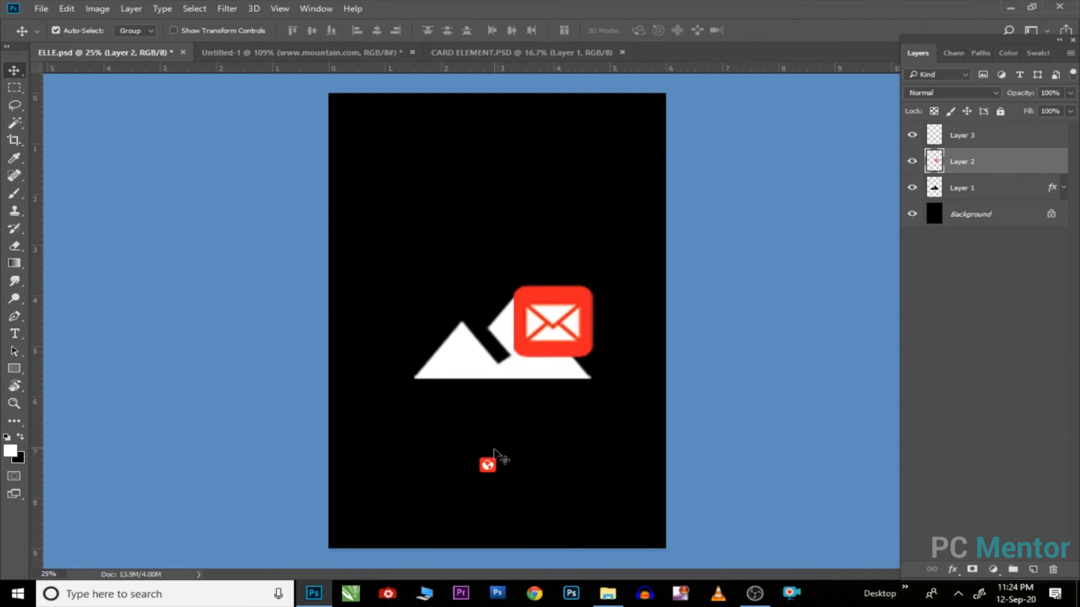
click(493, 465)
key(ctrl+t)
drag(502, 452, 533, 425)
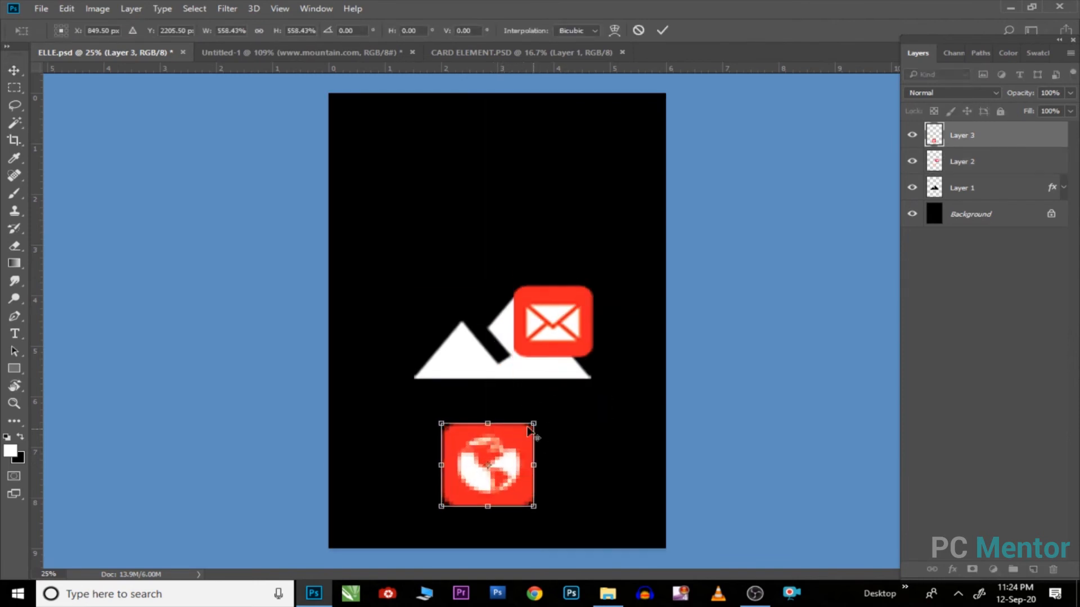
key(Return)
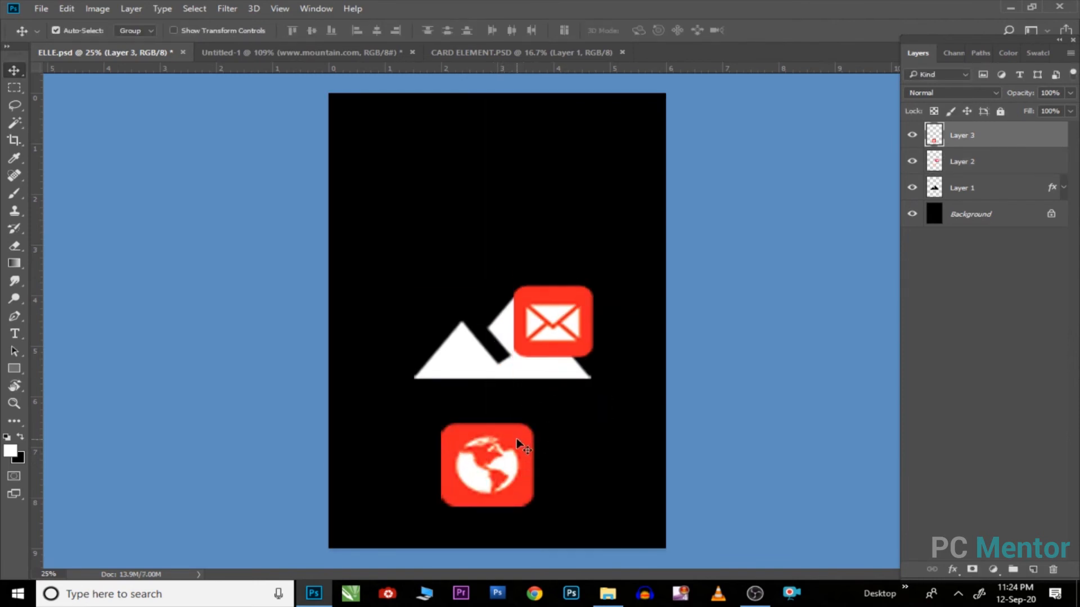
Step: Drag both icons into the business card and shrink them
shift+click(559, 322)
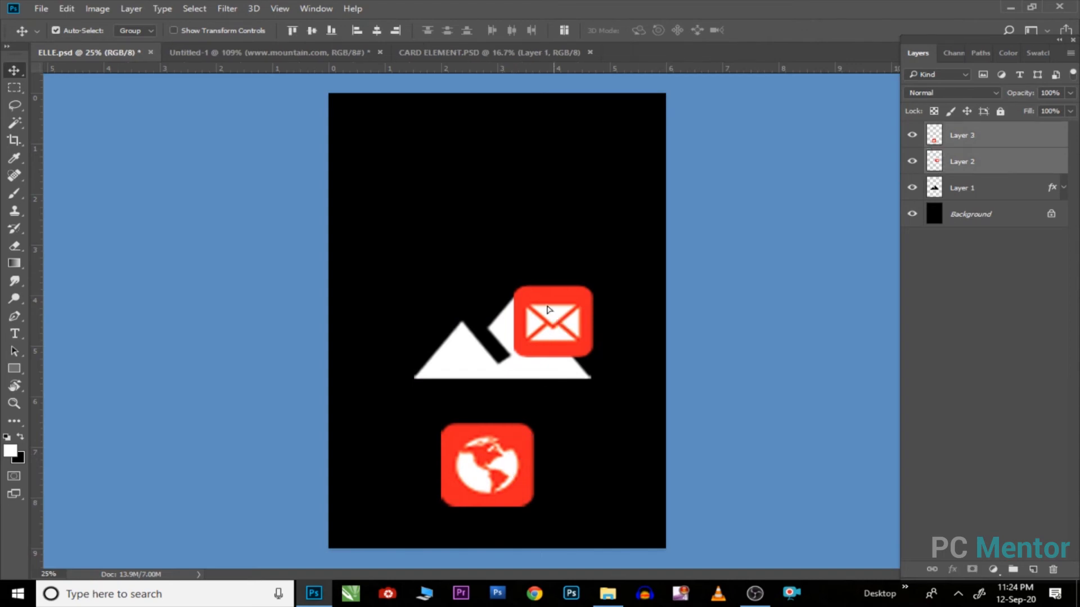
drag(549, 310, 158, 38)
drag(256, 62, 709, 376)
scroll(695, 343, down, 5)
scroll(676, 296, down, 3)
key(ctrl+t)
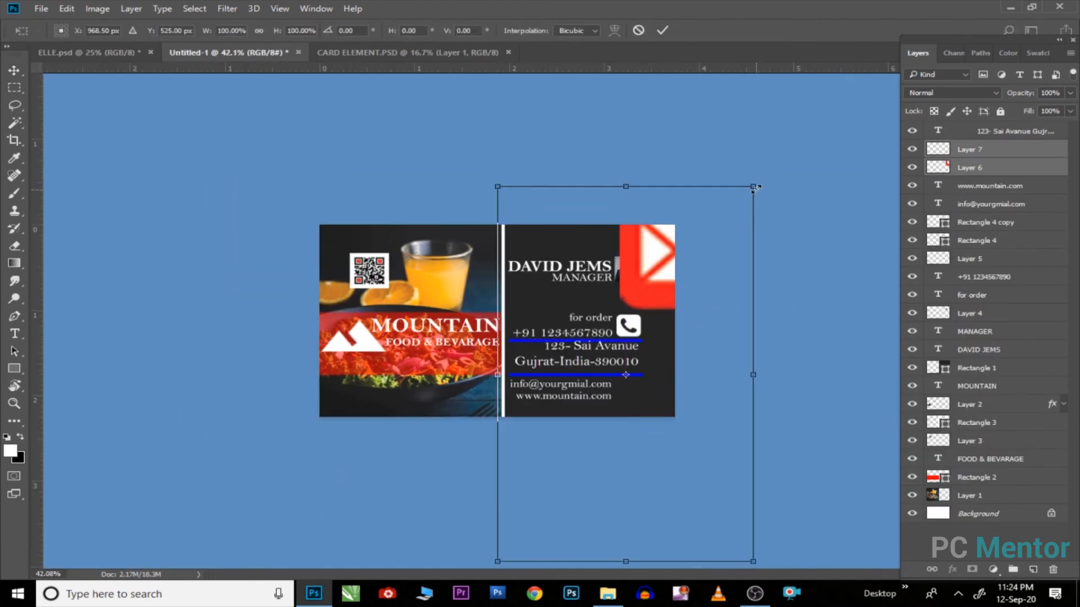
drag(754, 187, 665, 318)
key(Return)
Step: Place the envelope beside the e-mail line and the globe beside the website line
scroll(714, 399, up, 4)
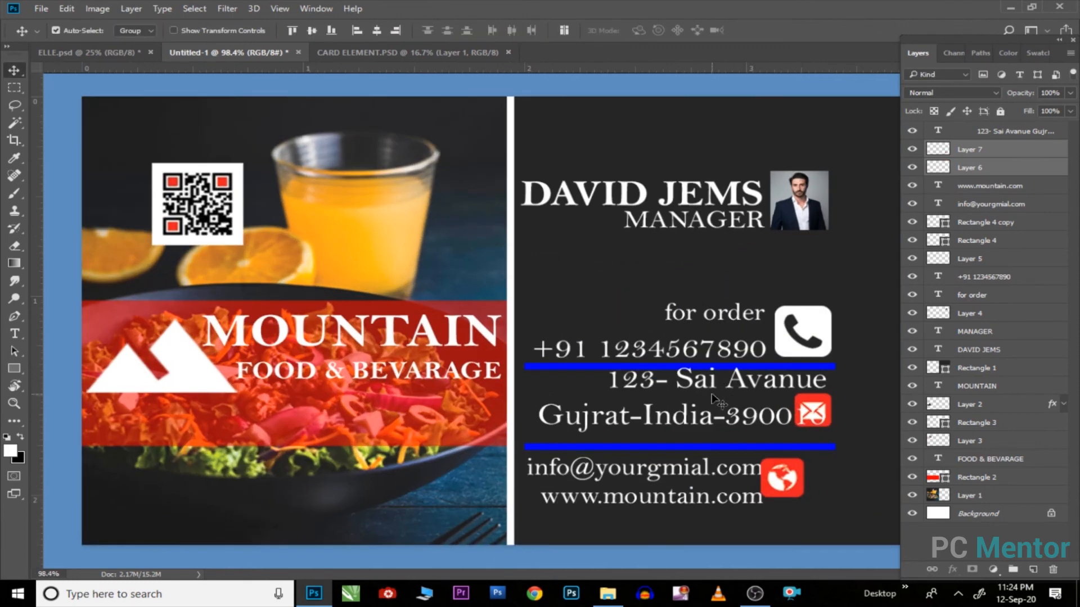
right_click(812, 402)
click(821, 412)
drag(821, 412, 825, 434)
key(ctrl+z)
drag(845, 407, 844, 411)
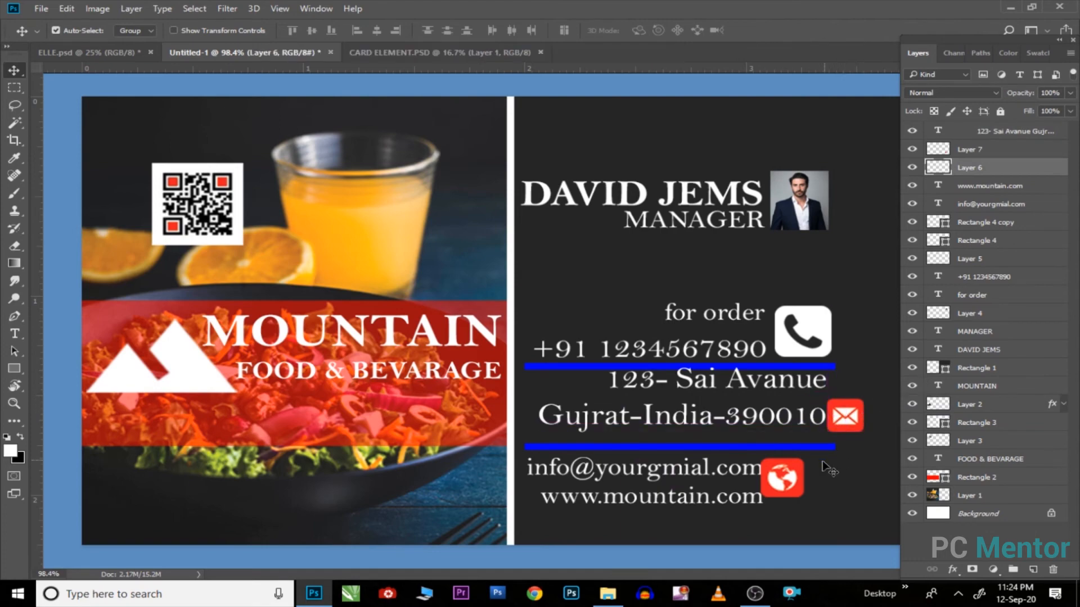
drag(784, 477, 826, 524)
drag(843, 422, 792, 477)
Step: Fine-tune the envelope and globe icon sizes and alignment, then fit the card on screen
scroll(792, 478, up, 3)
key(ctrl+t)
key(Return)
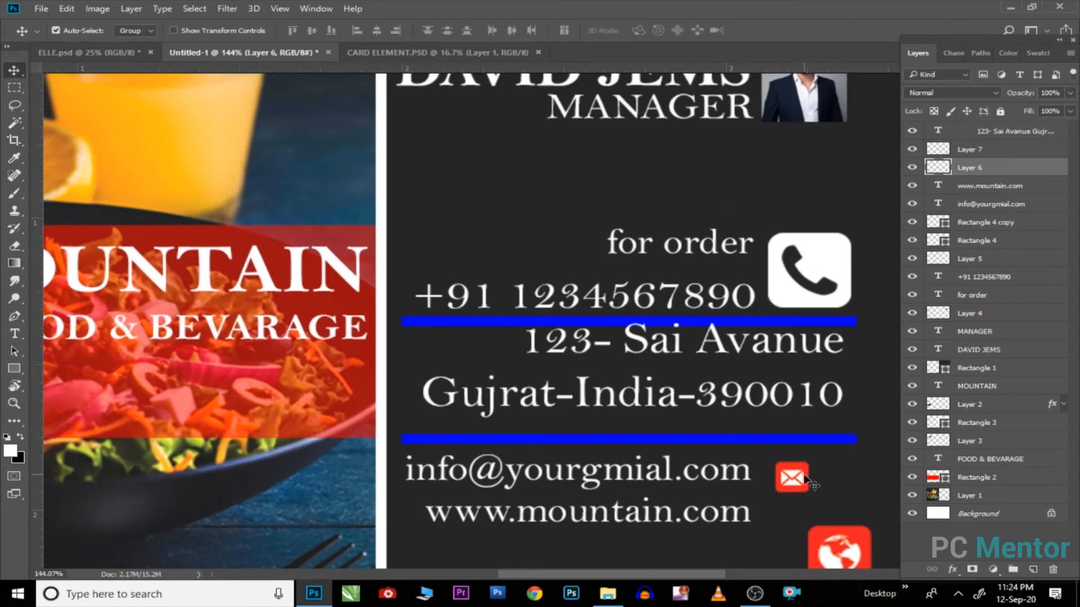
scroll(792, 477, up, 4)
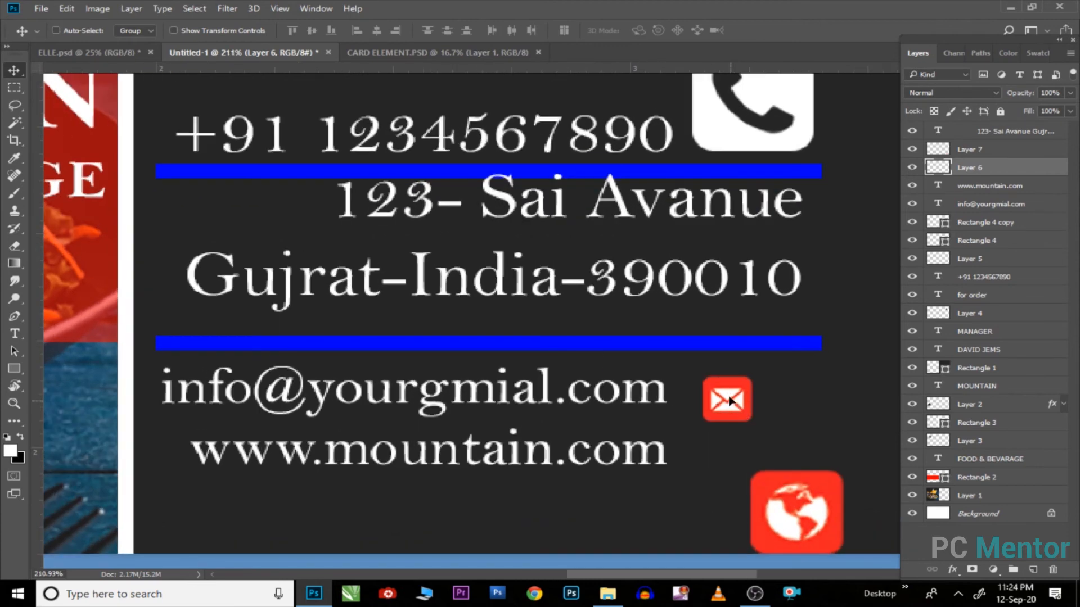
drag(730, 400, 728, 393)
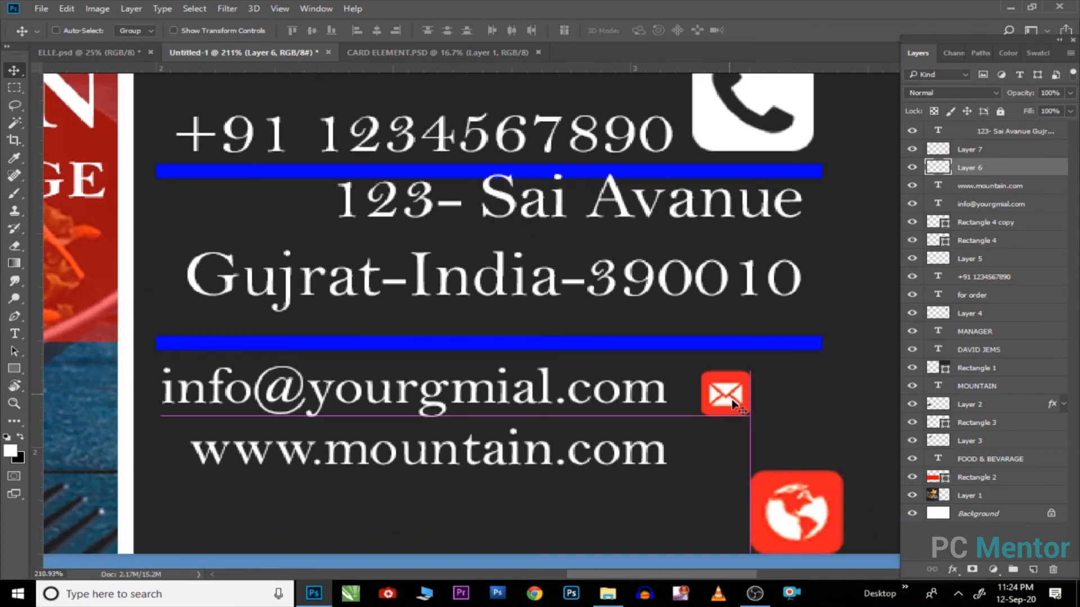
drag(830, 499, 725, 457)
key(ctrl+t)
key(Return)
right_click(695, 418)
click(710, 424)
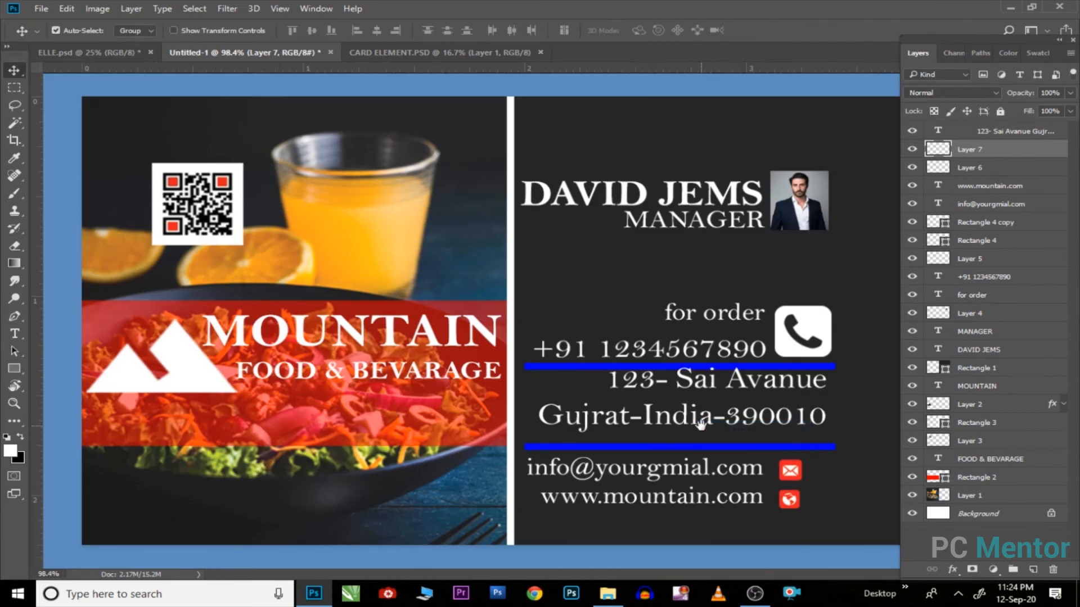
scroll(484, 284, down, 4)
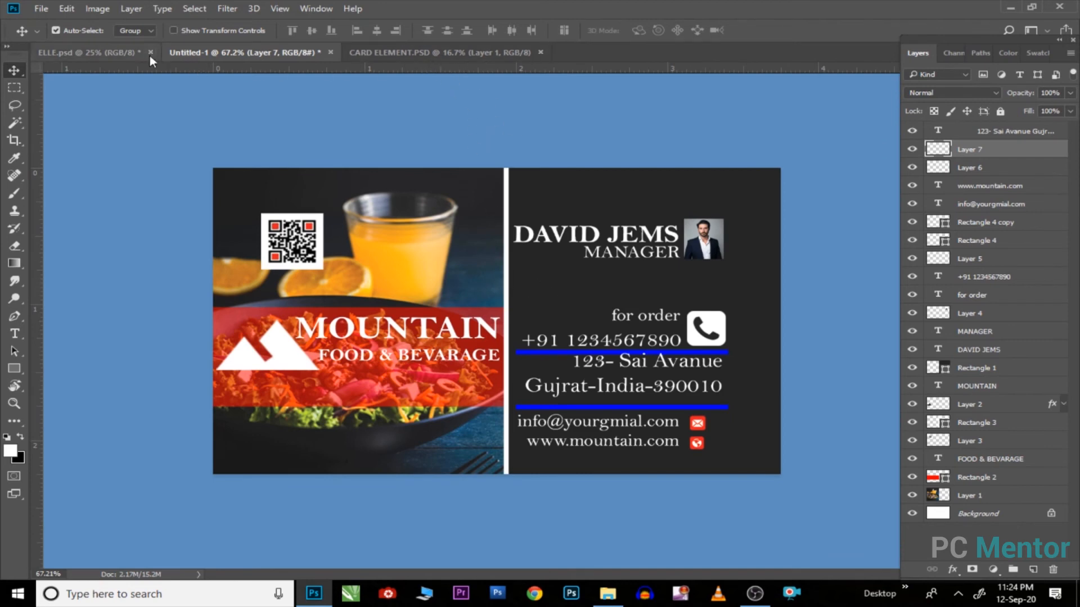
Step: Close the ELLE icon document without saving its changes
click(135, 53)
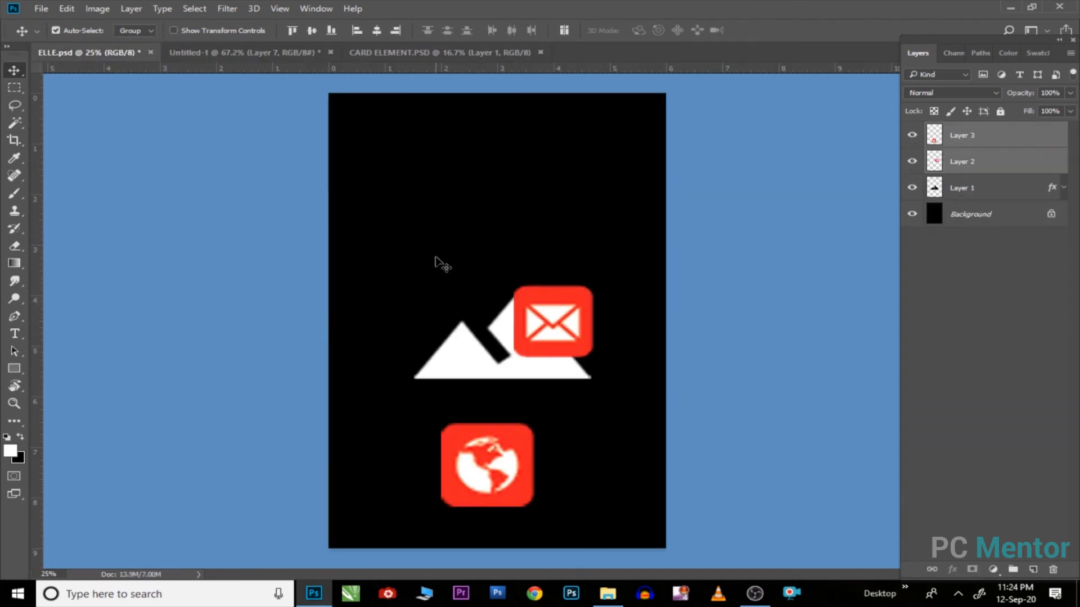
click(150, 52)
click(550, 229)
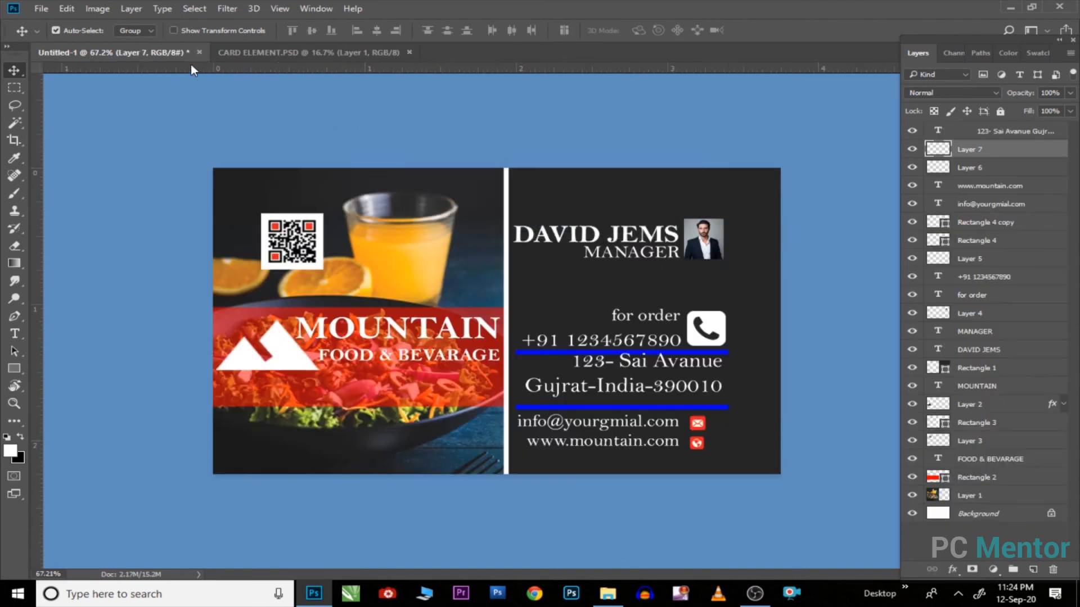
Step: Duplicate the business card image under the name 'back side'
click(101, 9)
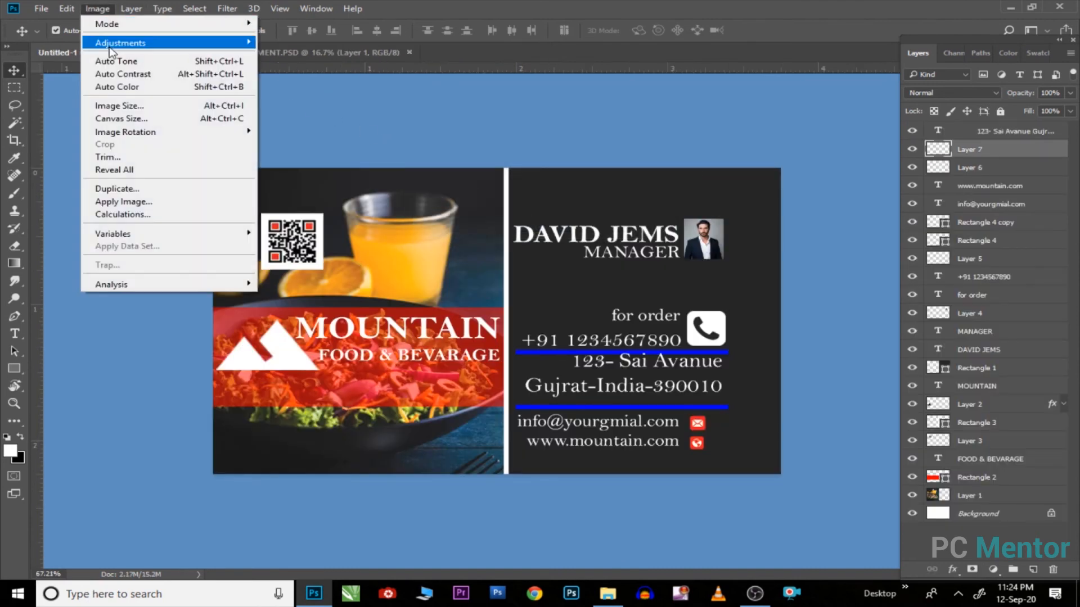
click(140, 190)
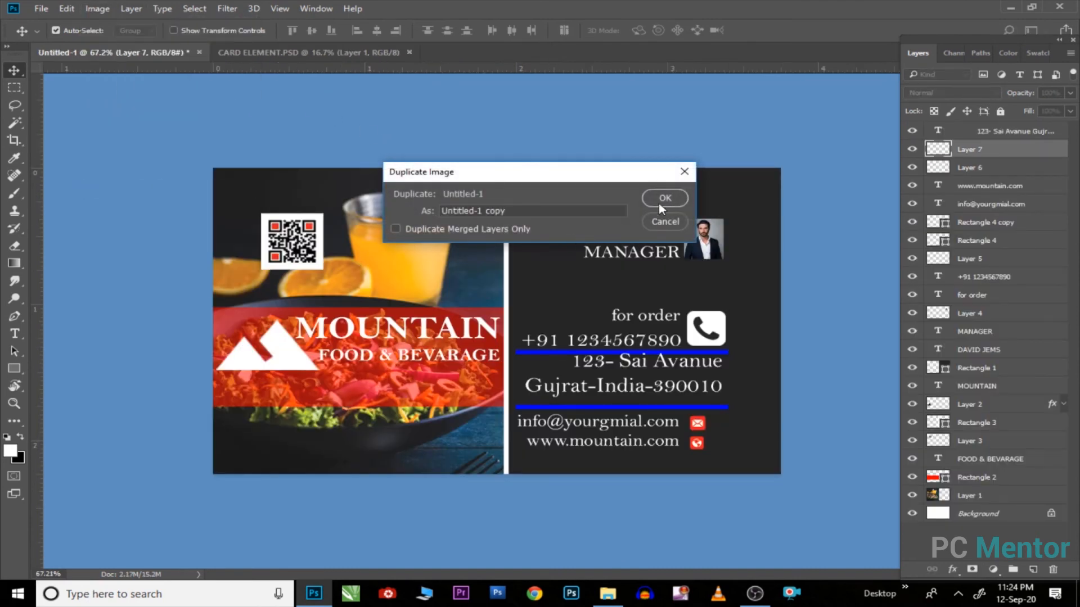
click(536, 216)
text(back side)
click(663, 198)
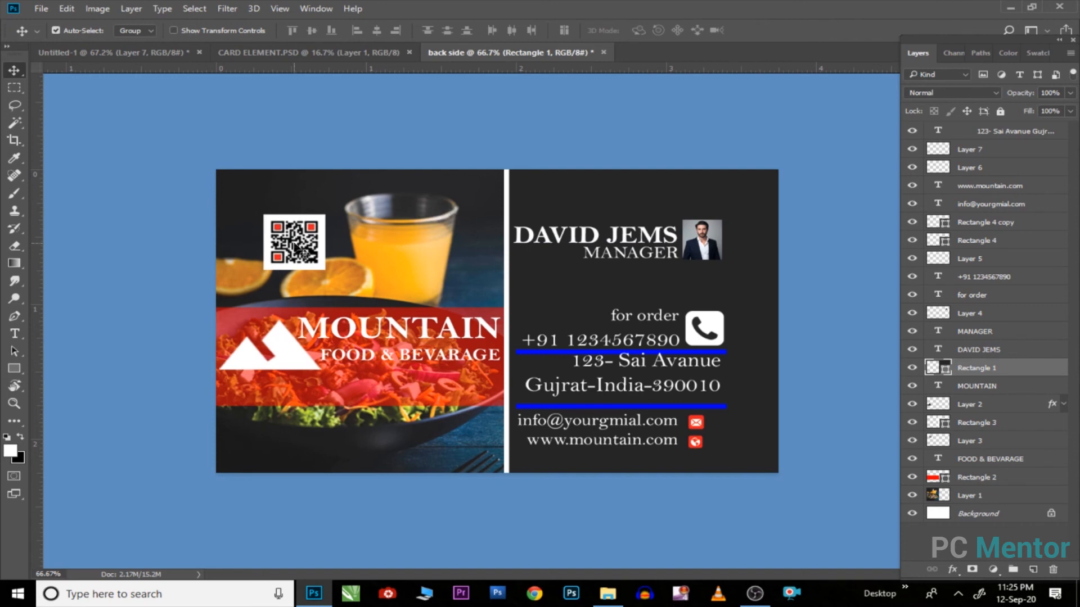
Step: Delete the photo, name and title, and address text from the back side card
mouse_move(737, 270)
mouse_down()
mouse_move(725, 250)
mouse_move(731, 259)
mouse_up()
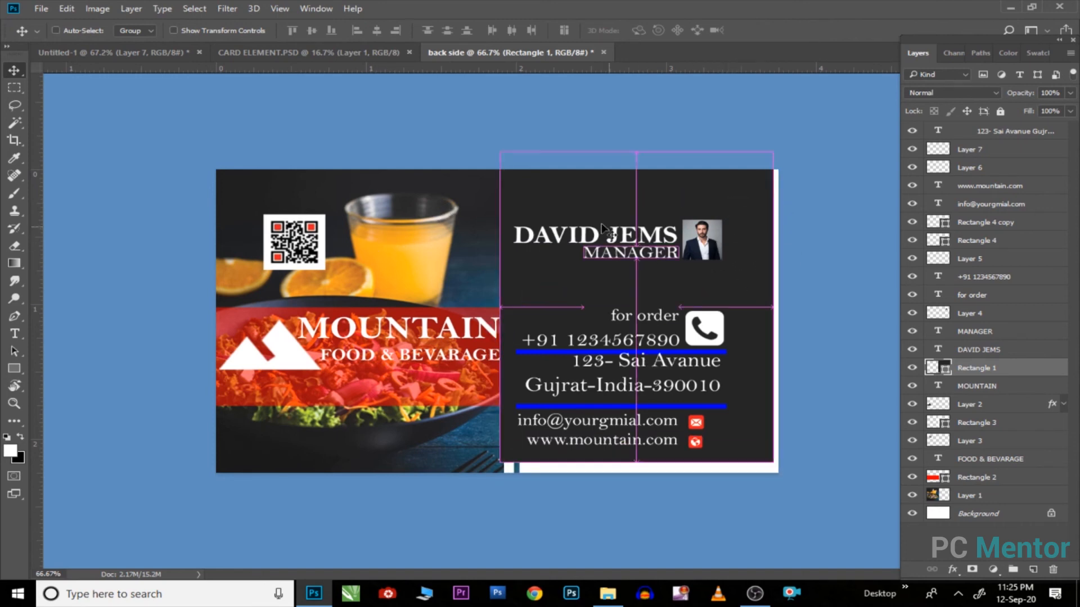
key(ctrl+z)
drag(563, 214, 597, 231)
key(ctrl+z)
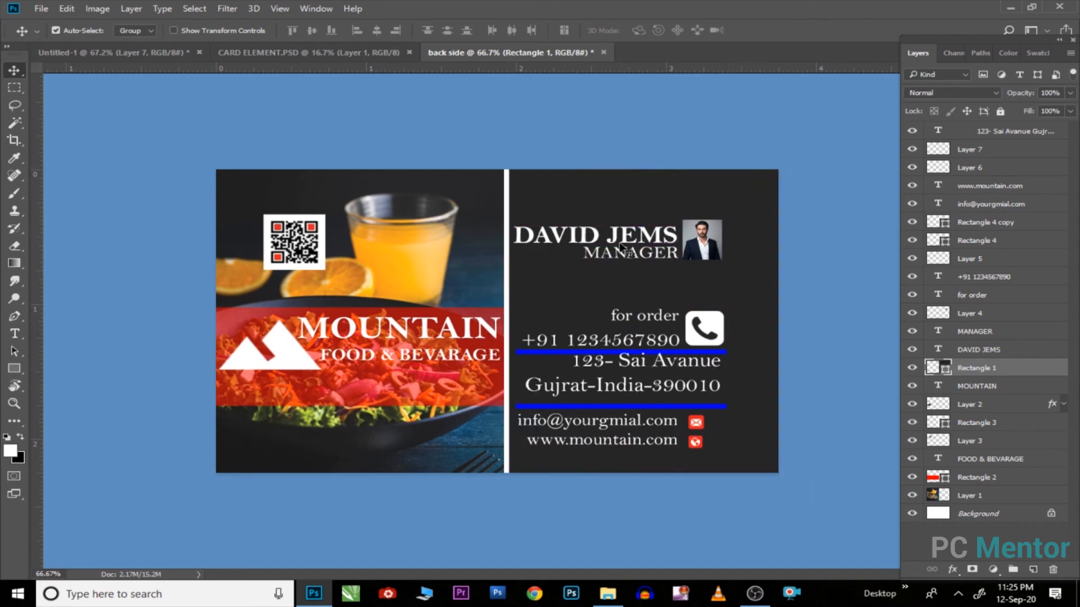
mouse_move(707, 239)
mouse_down()
mouse_move(720, 251)
mouse_move(698, 238)
mouse_move(700, 252)
mouse_up()
key(Delete)
key(Delete)
key(Delete)
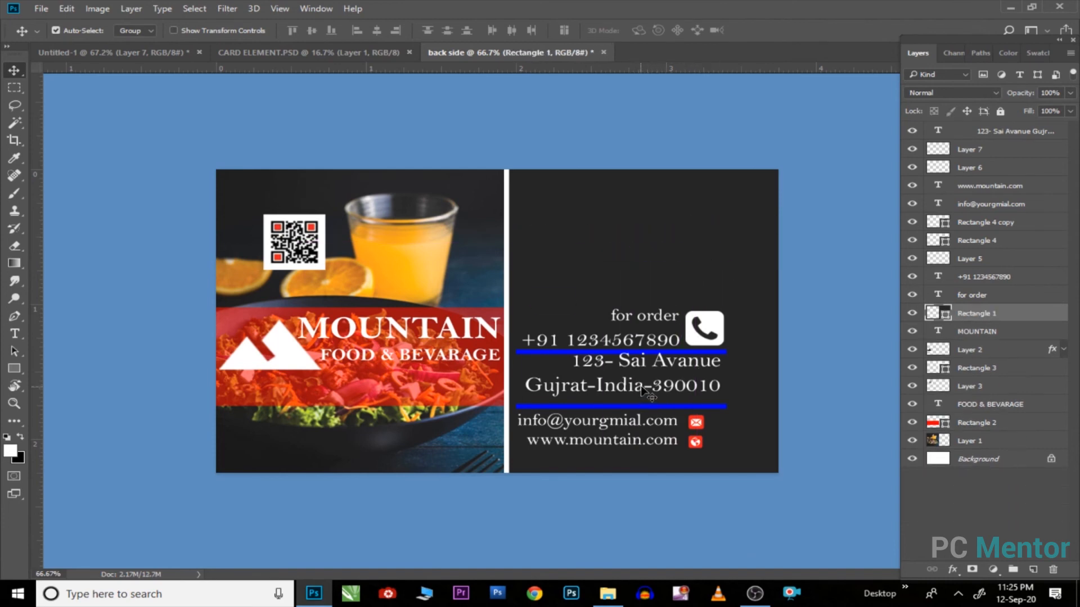
key(Delete)
Step: Delete both blue bars and the mail and globe icons
drag(641, 388, 686, 402)
key(Delete)
drag(699, 353, 721, 360)
key(Delete)
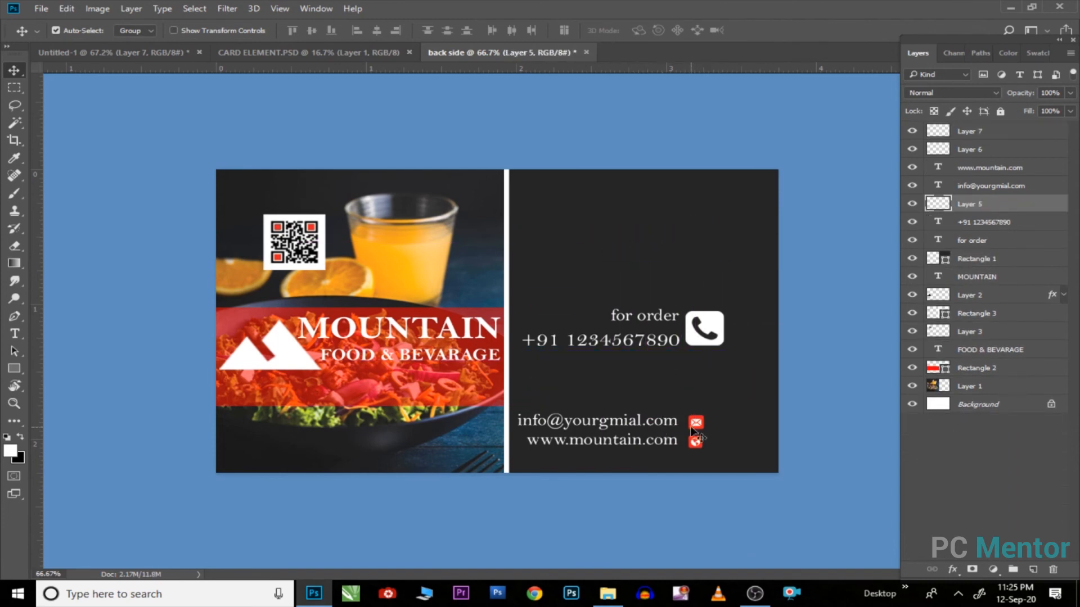
drag(694, 425, 683, 365)
key(Delete)
key(Delete)
key(Delete)
Step: Move the QR code right, enlarge it about 145%, and centre it above 'for order'
drag(293, 245, 605, 248)
key(ctrl)
drag(1037, 280, 1019, 144)
key(ctrl+t)
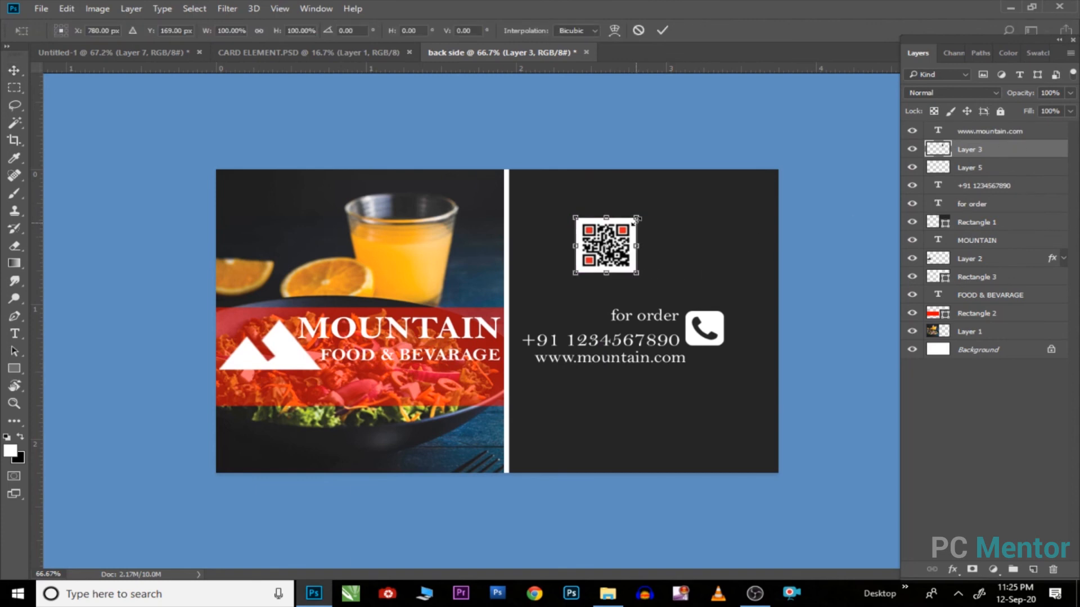
drag(637, 219, 651, 205)
drag(622, 244, 657, 244)
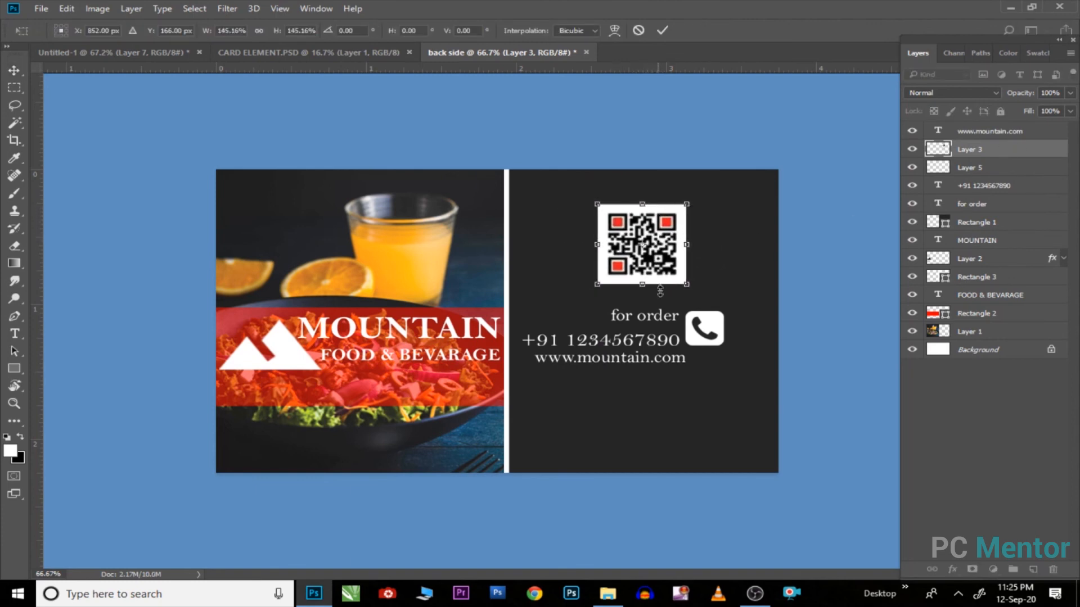
key(Return)
click(147, 52)
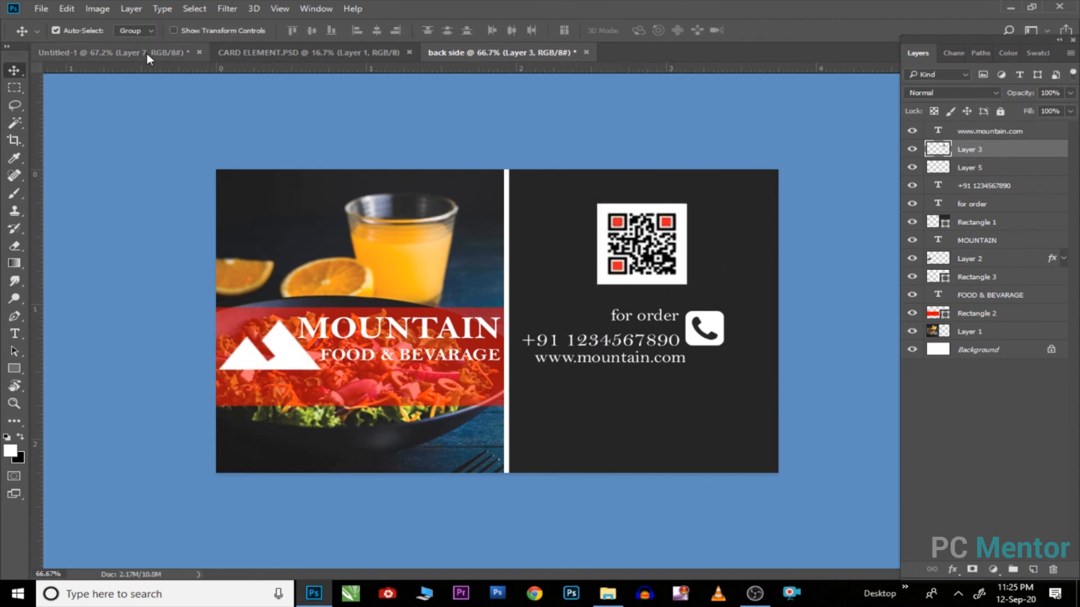
Step: Drag the social icons group from CARD ELEMENT into the back side card
key(ctrl+Tab)
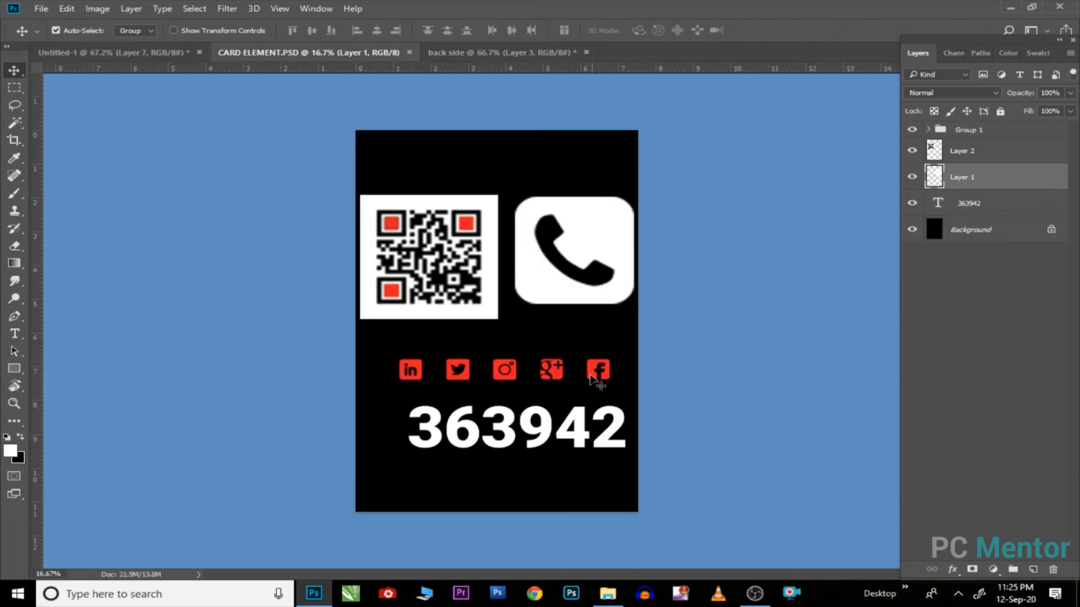
click(772, 309)
double_click(981, 131)
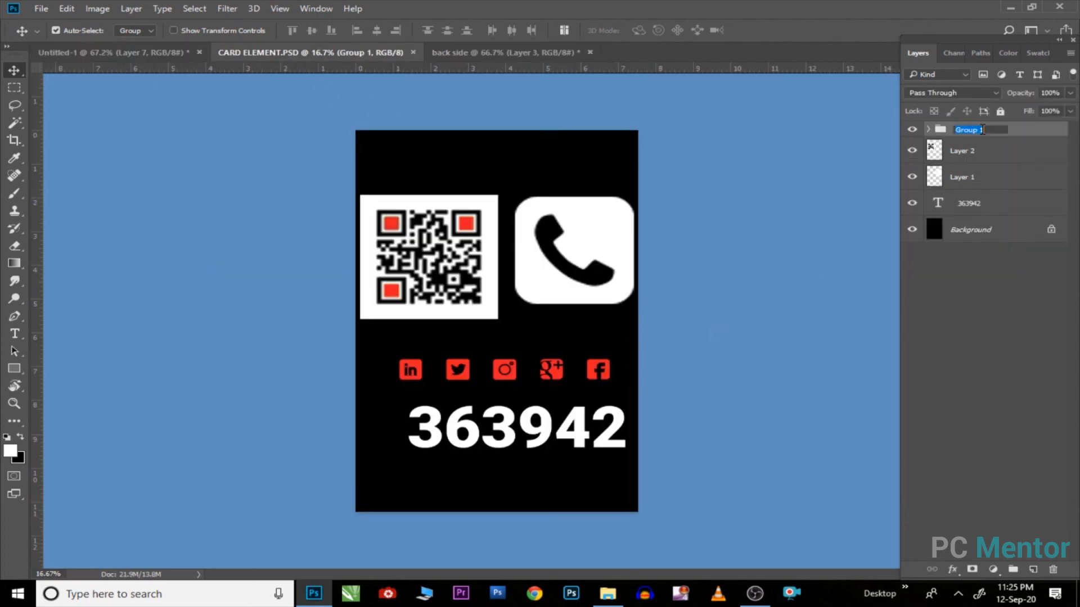
click(1030, 131)
drag(1001, 135, 643, 396)
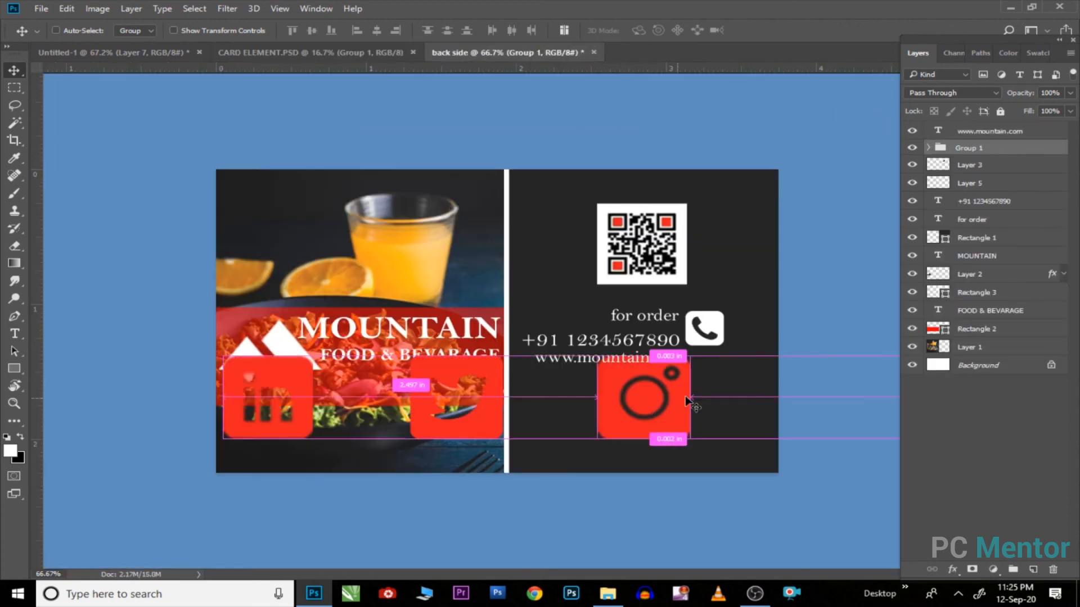
Step: Shrink the five social icons and place them along the card's lower right edge
key(ctrl+t)
drag(765, 380, 332, 373)
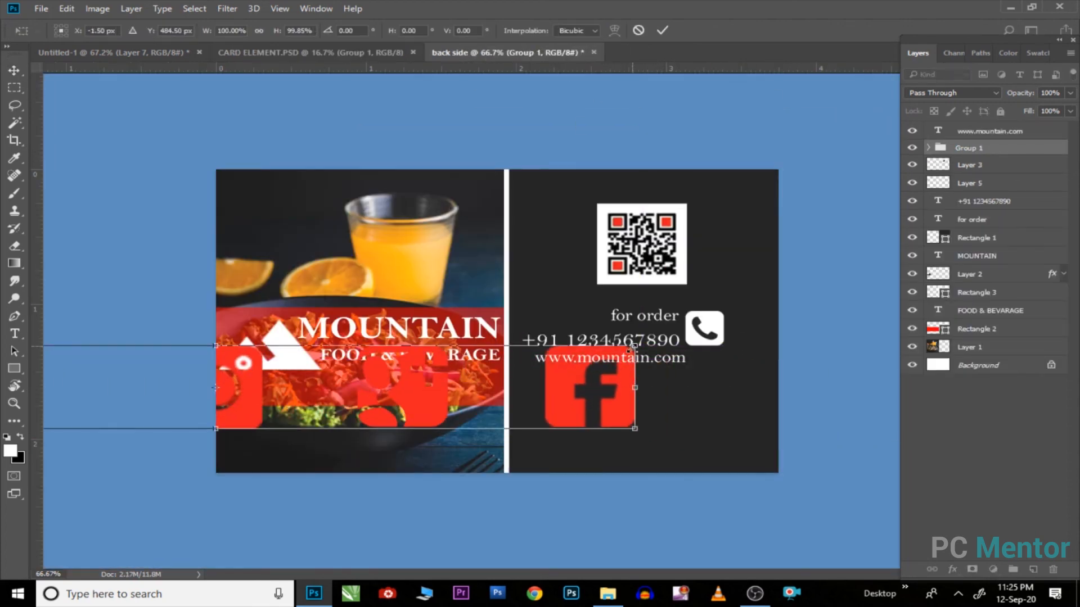
drag(629, 350, 745, 440)
key(Return)
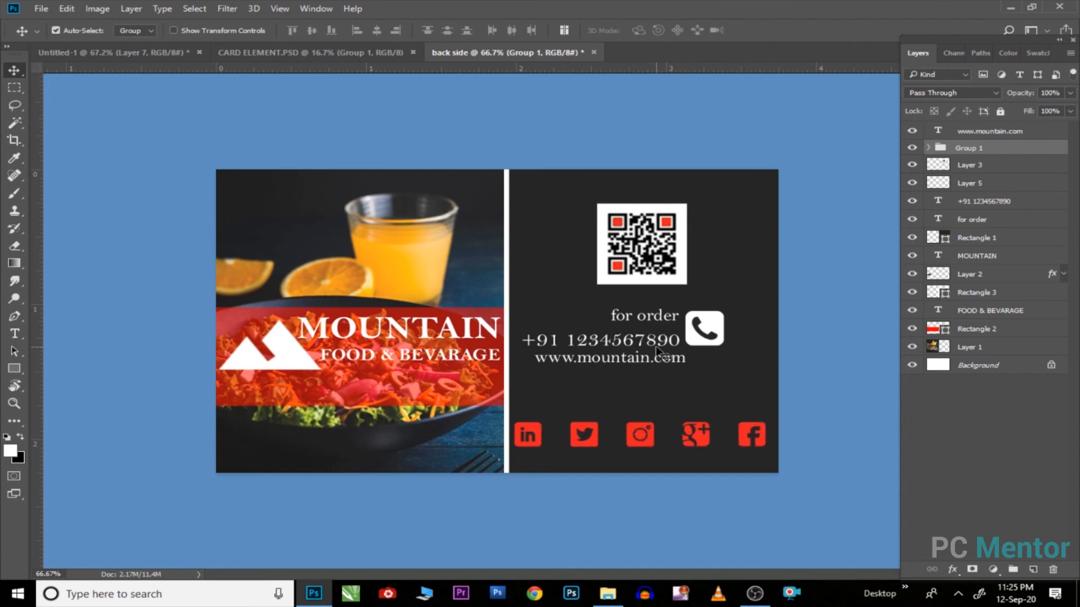
click(164, 52)
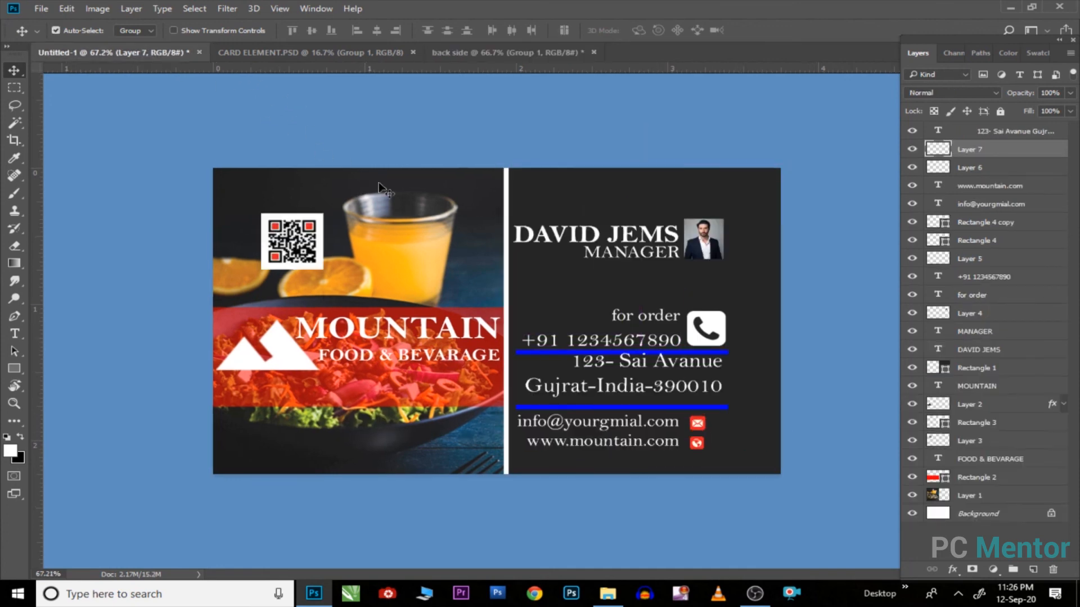
Step: Close CARD ELEMENT and arrange both cards 2-up Horizontal
click(313, 53)
click(413, 52)
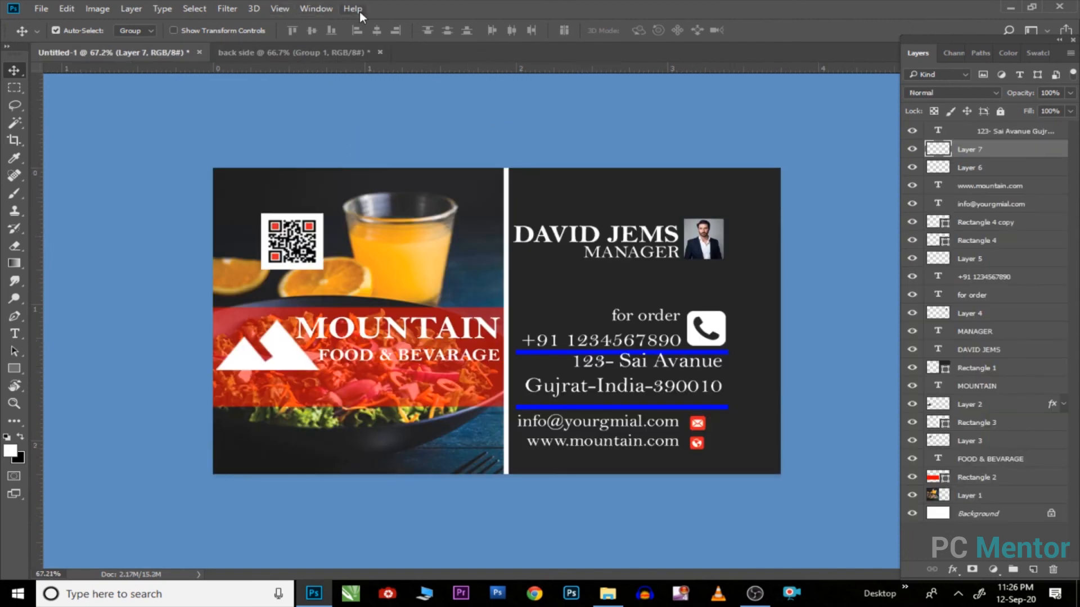
click(325, 9)
mouse_move(336, 25)
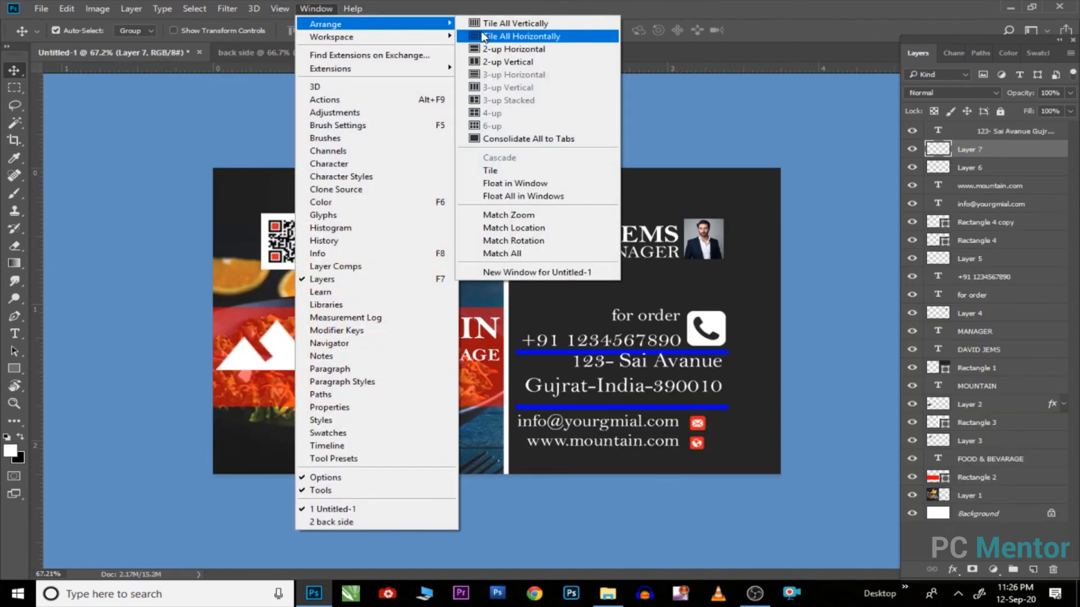
click(526, 50)
scroll(542, 174, down, 4)
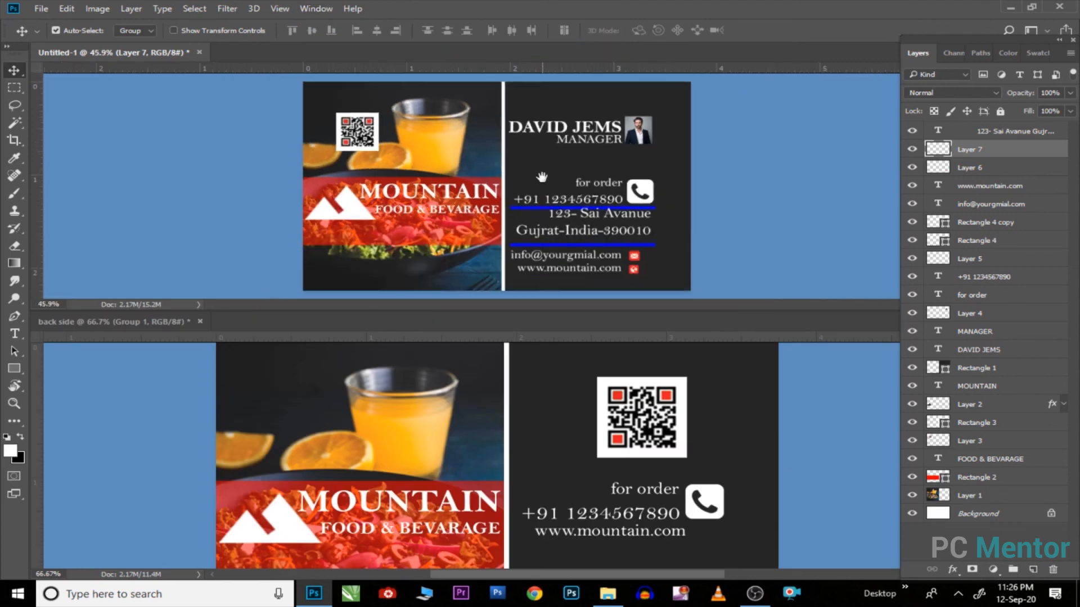
click(627, 403)
scroll(626, 402, down, 3)
scroll(625, 389, down, 1)
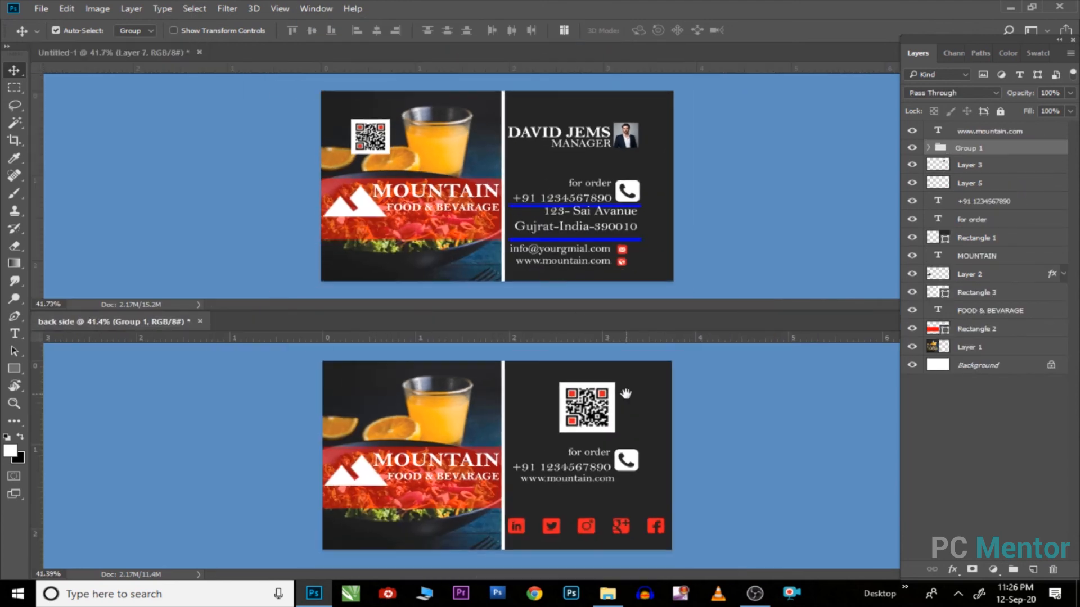
Step: Save the front card as 'front side.psd'
click(470, 175)
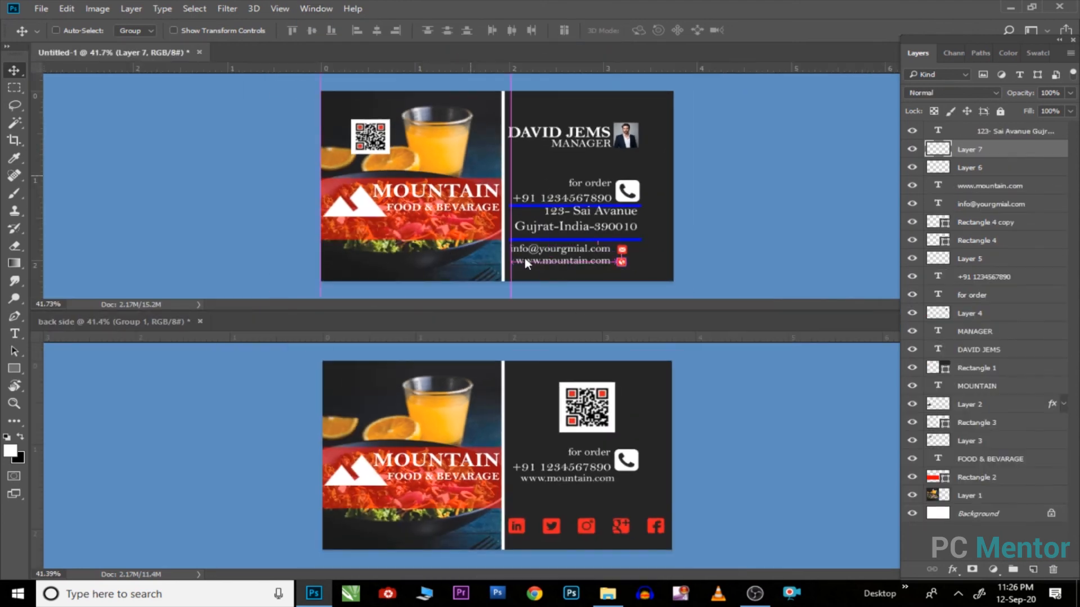
key(ctrl+shift+s)
text(fro)
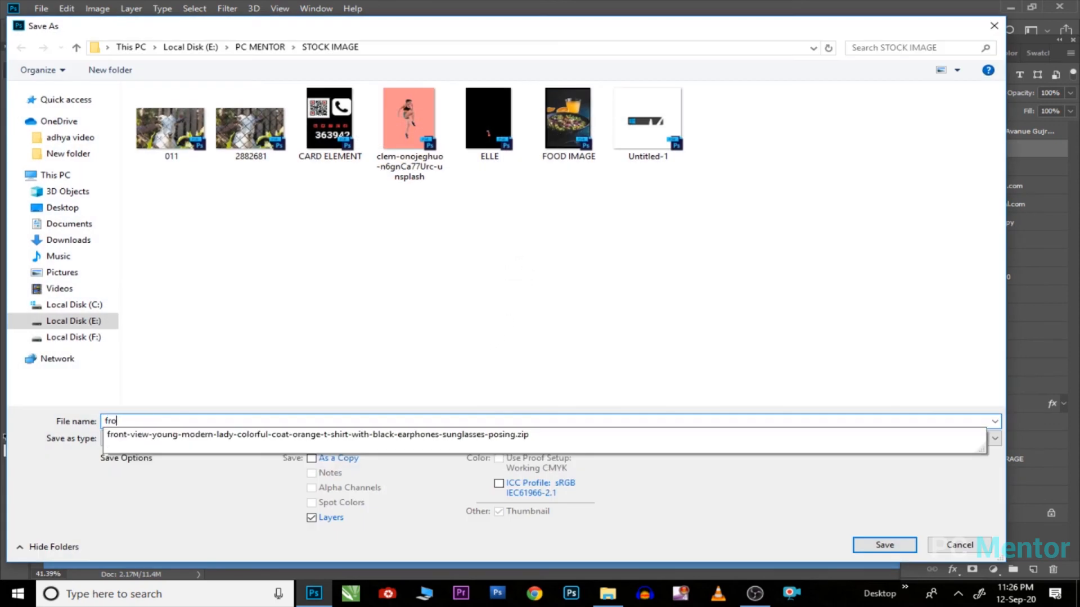
text(nt side)
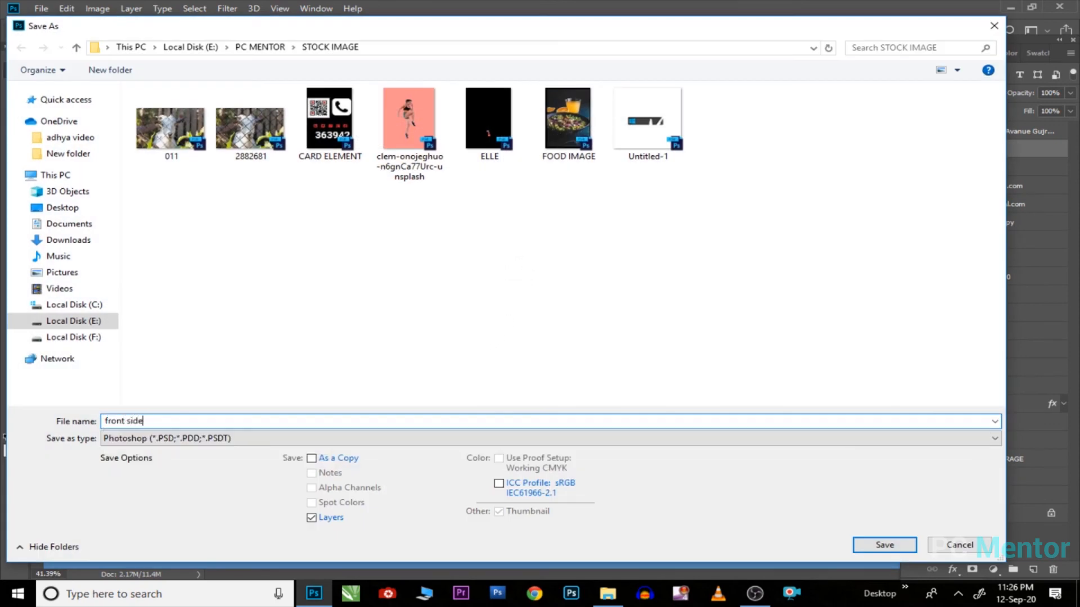
key(Return)
Step: Accept Maximize Compatibility and save the back card as 'back side.psd'
key(Return)
click(658, 369)
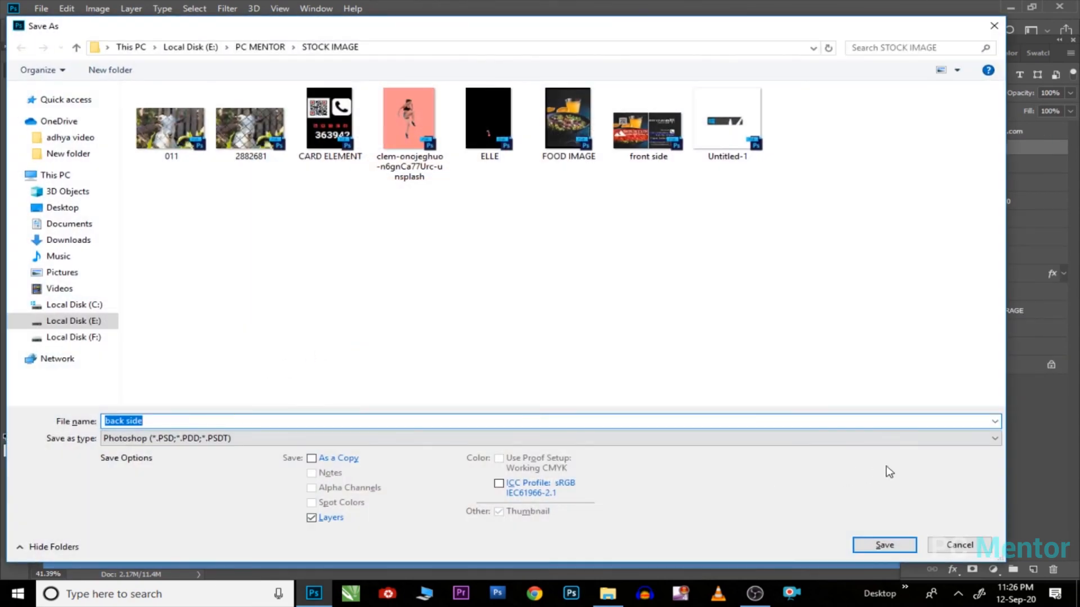
key(Return)
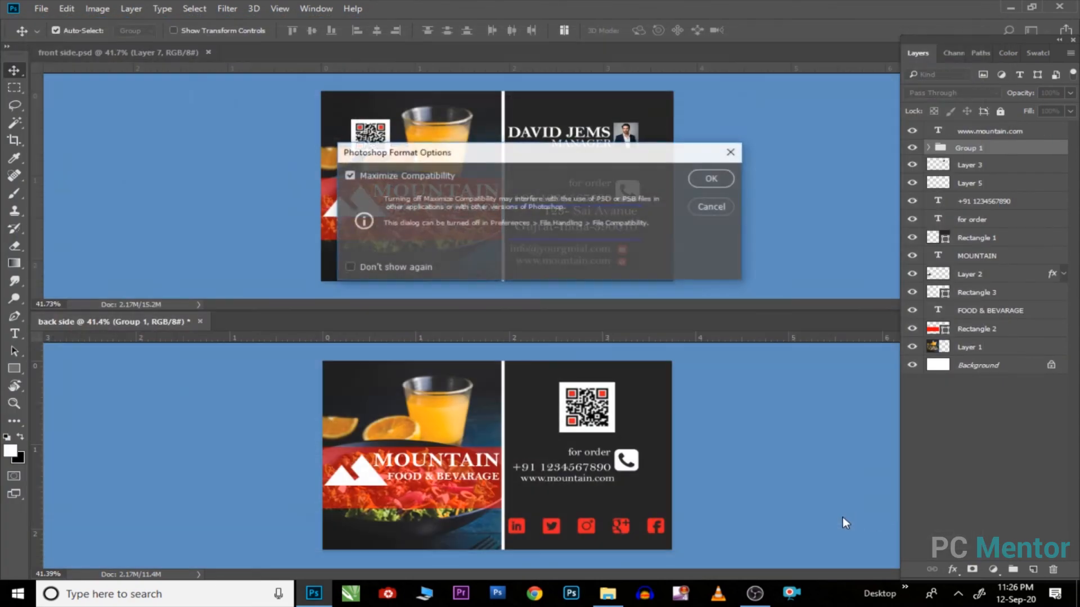
key(Return)
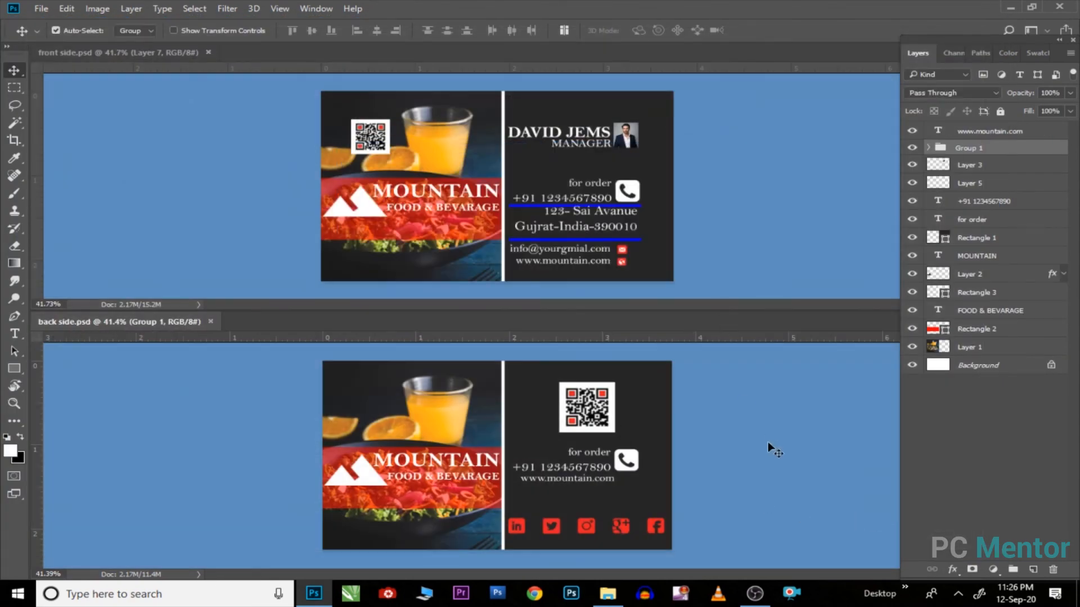